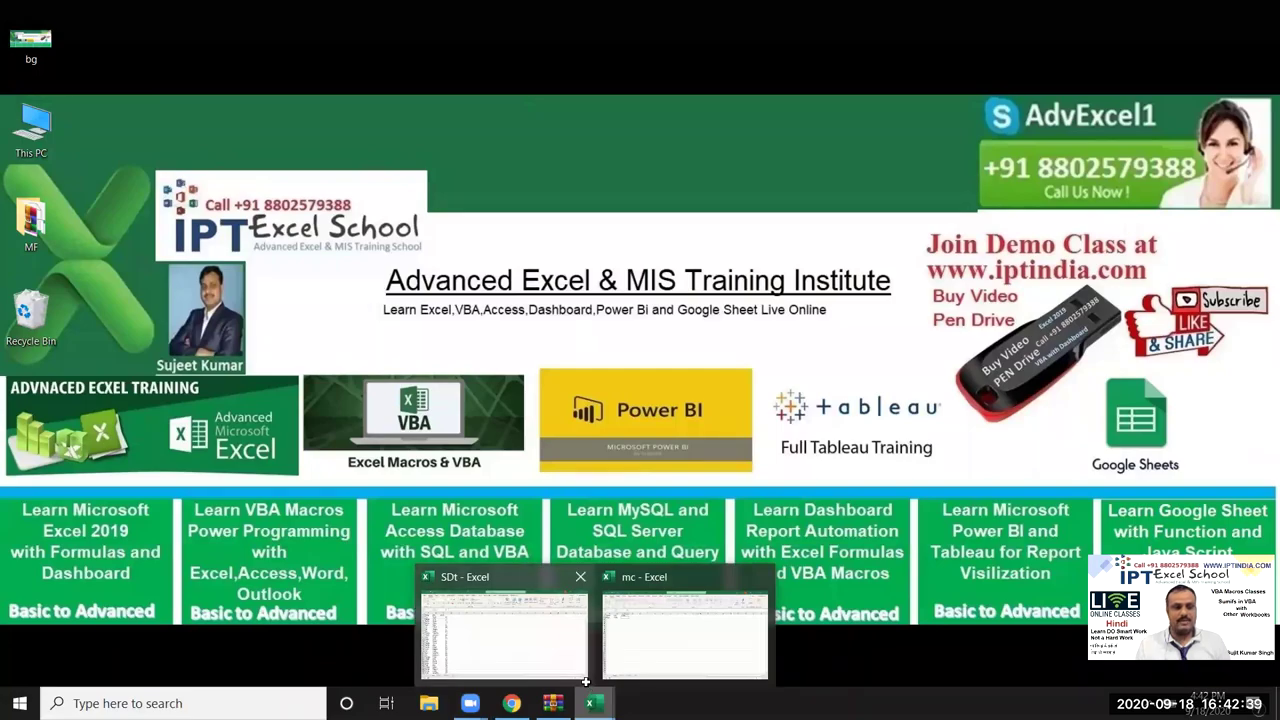
Switch to the SDt workbook and select its Name, City and Sales columns.
left_click(503, 633)
left_click(45, 223)
left_click(54, 177)
left_click(112, 177)
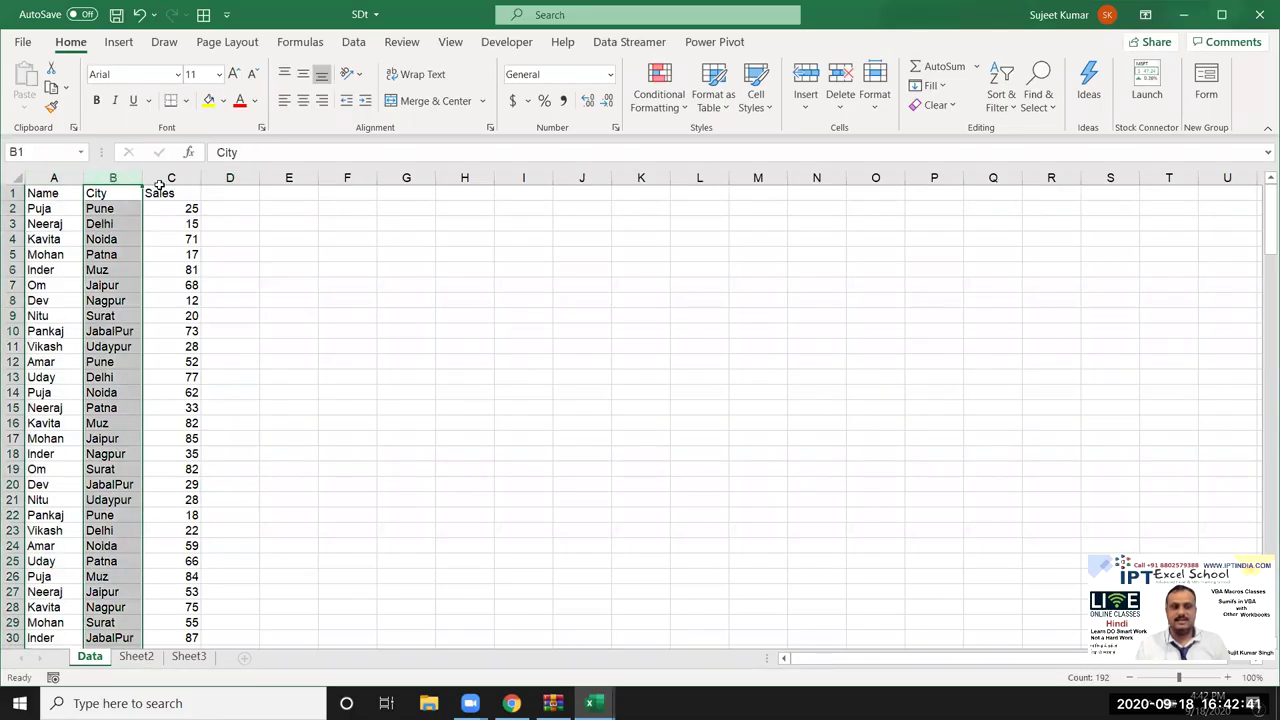
left_click(159, 180)
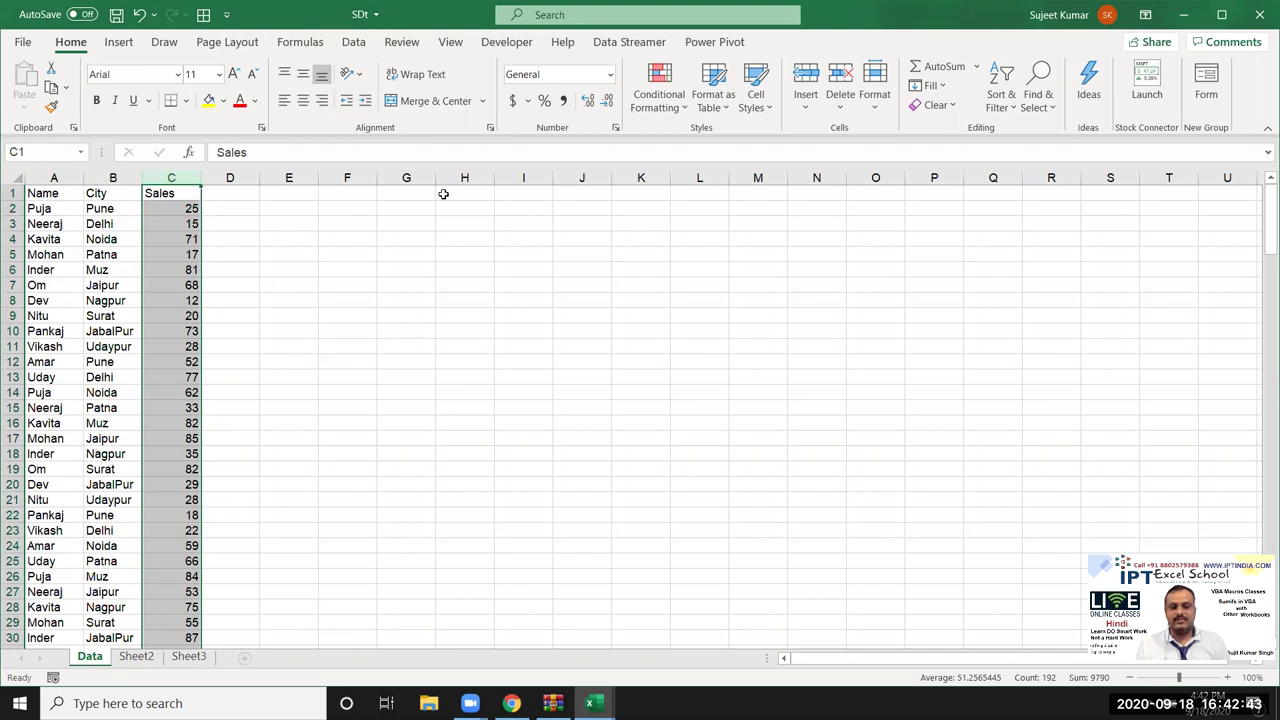
In mc, review row 2 (Puja, Pune, empty Sales cell) and launch the Visual Basic editor.
left_click(643, 654)
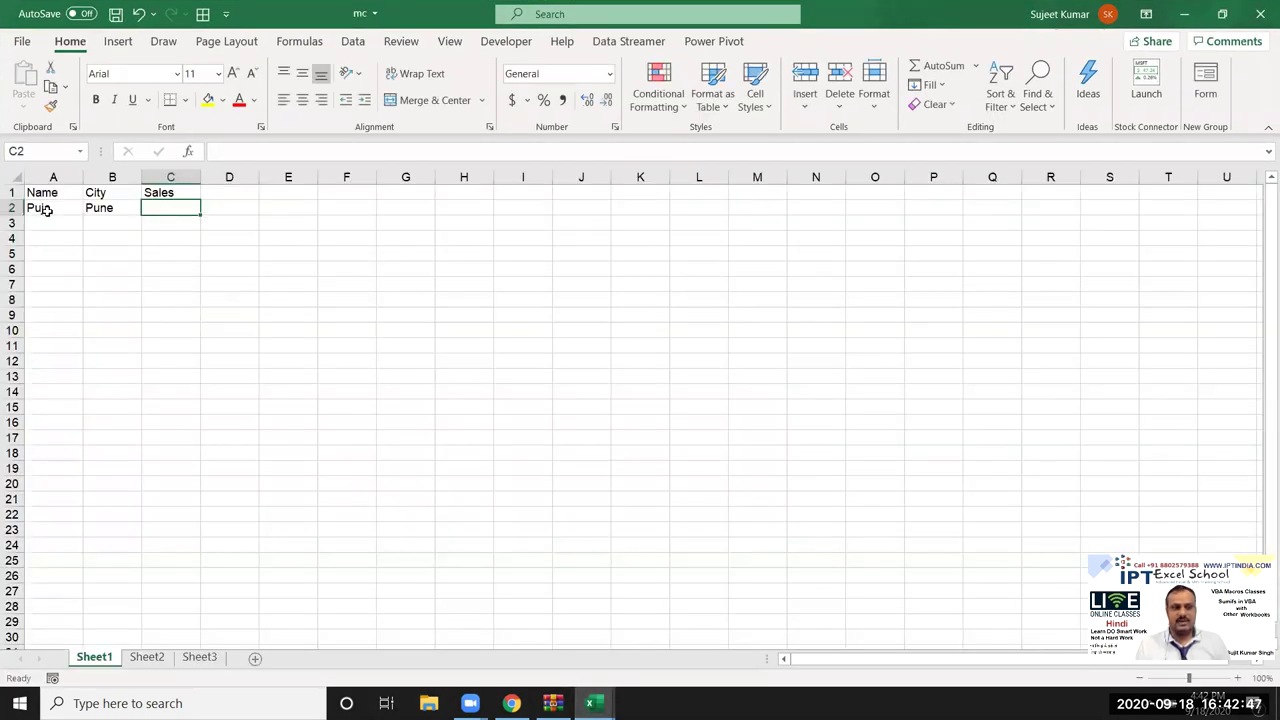
left_click(47, 210)
left_click(103, 206)
left_click(176, 206)
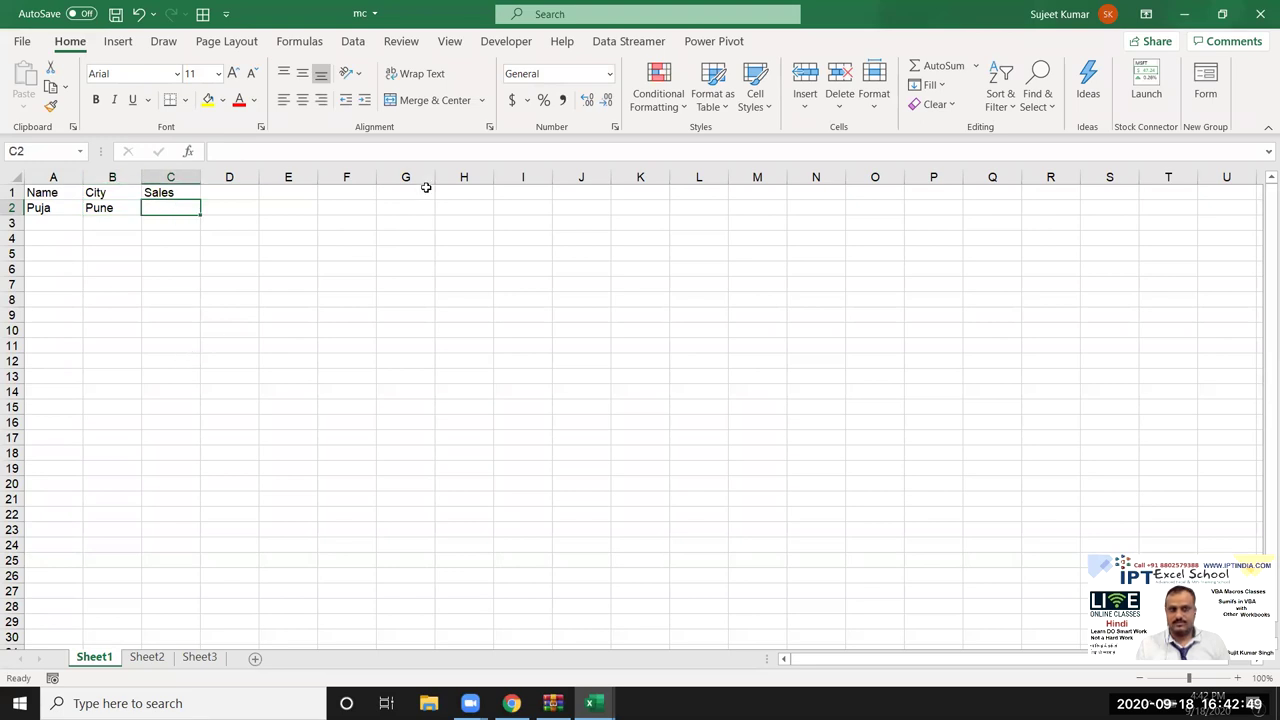
left_click(22, 88)
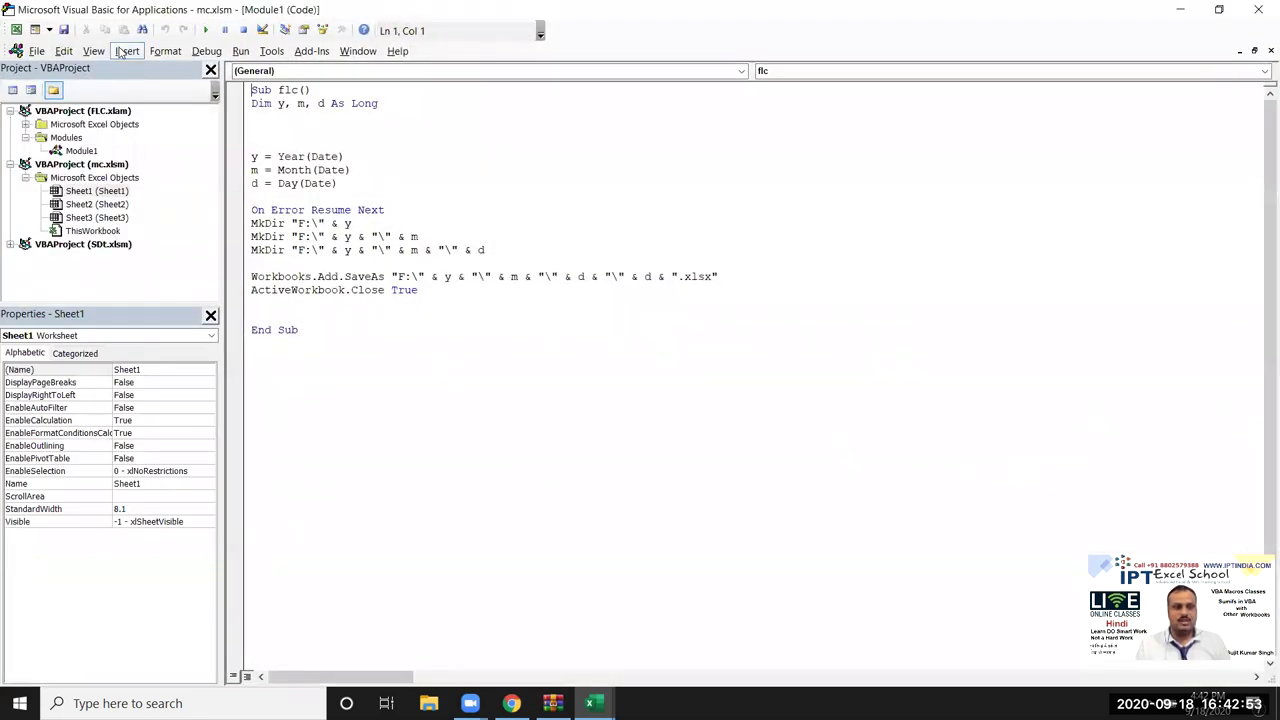
Insert a new module and start the Sub smif() macro.
left_click(127, 51)
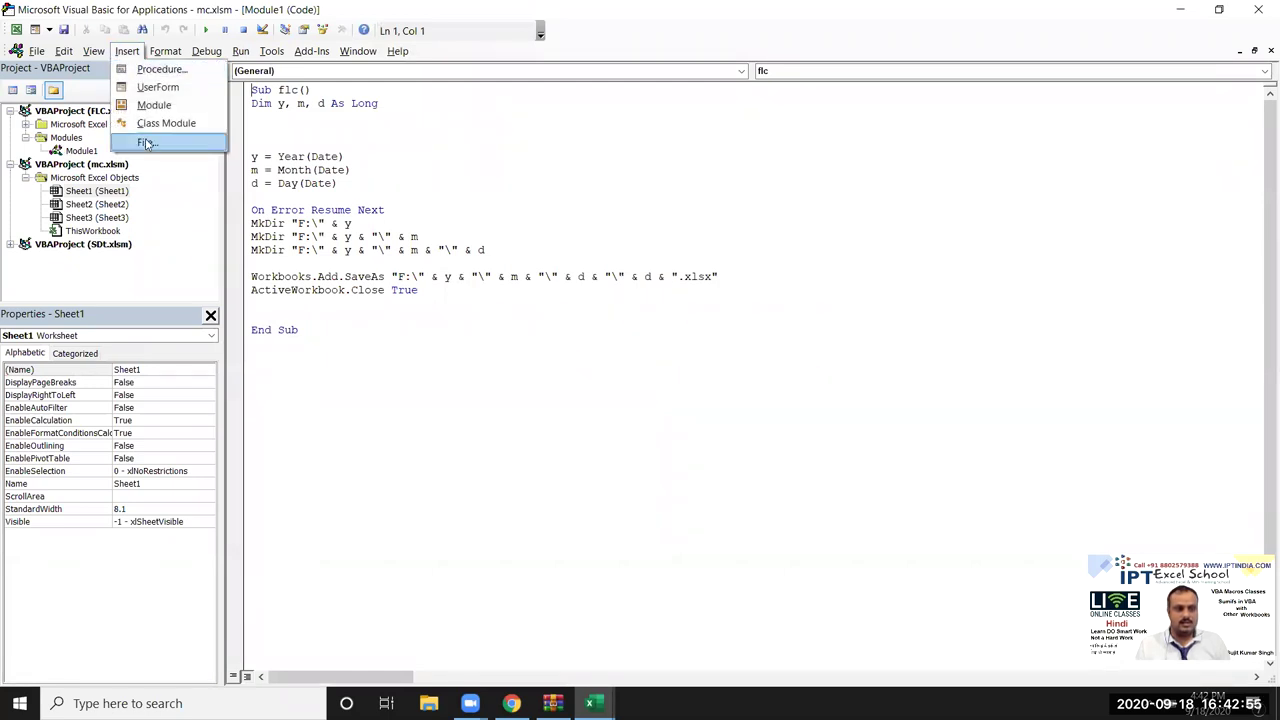
left_click(153, 107)
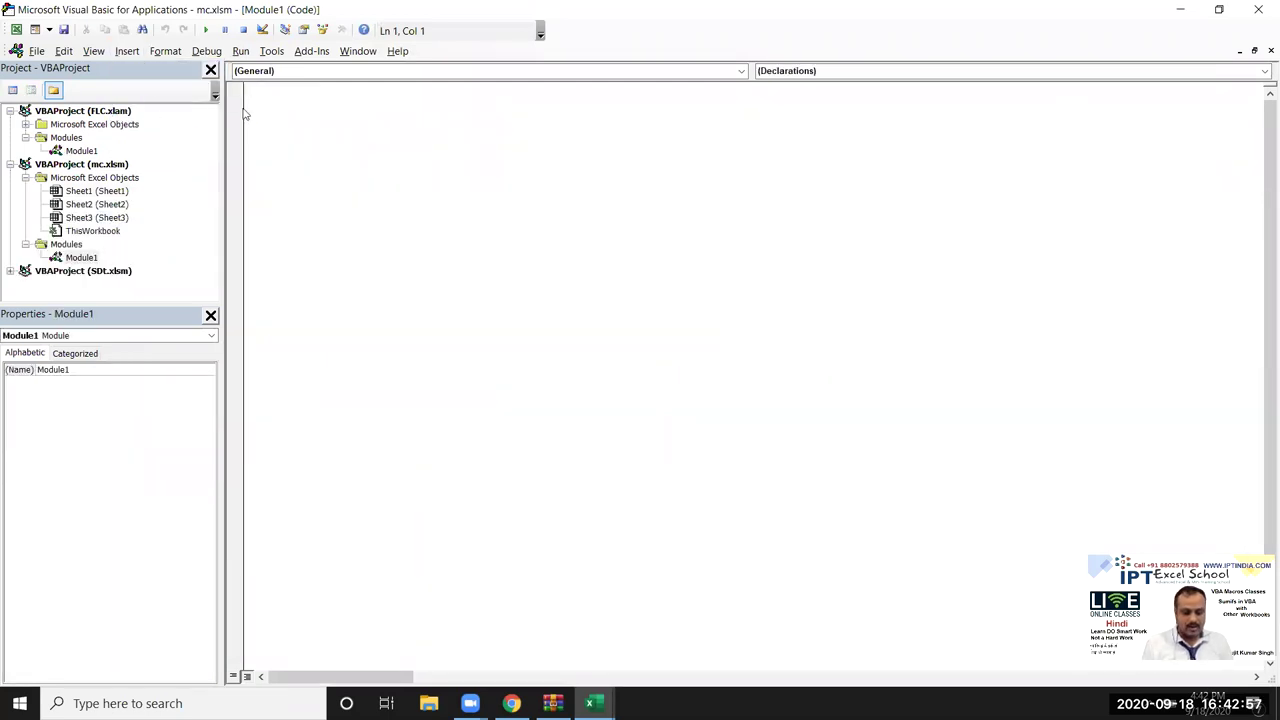
type("sub smif()")
key("Return")
key("Return")
key("Return")
key("Return")
key("Return")
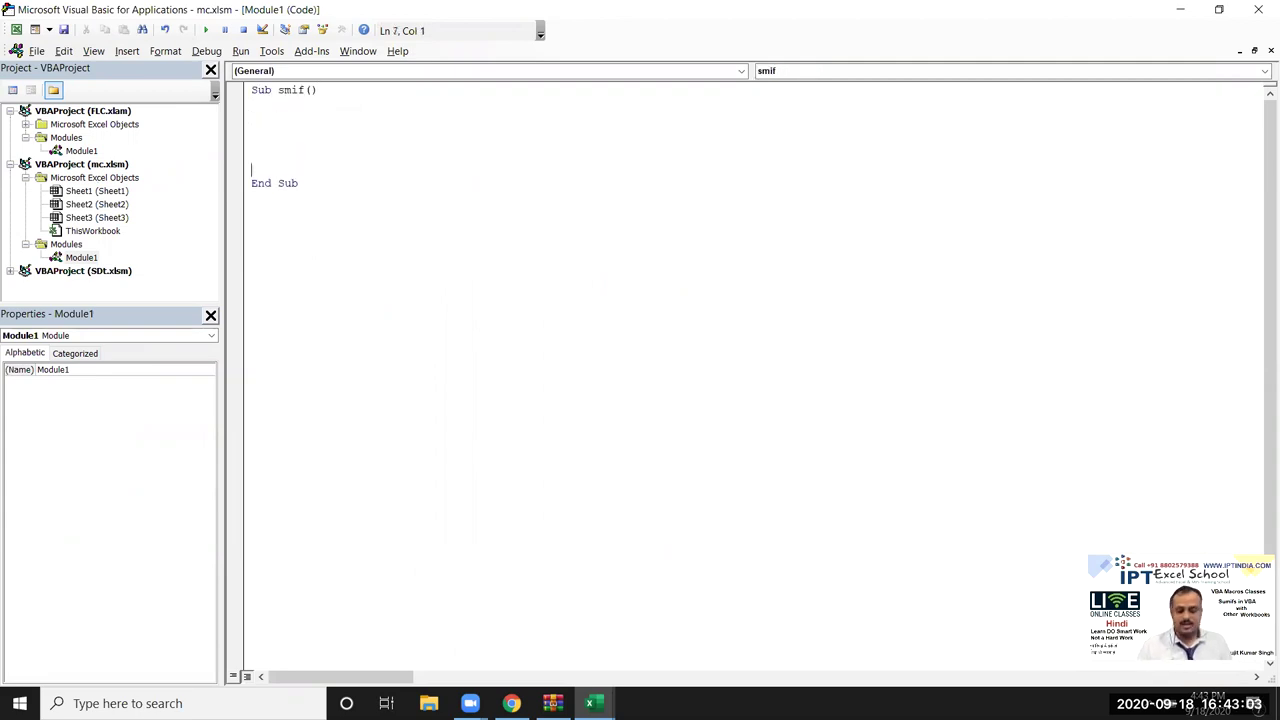
key("Return")
key("Return")
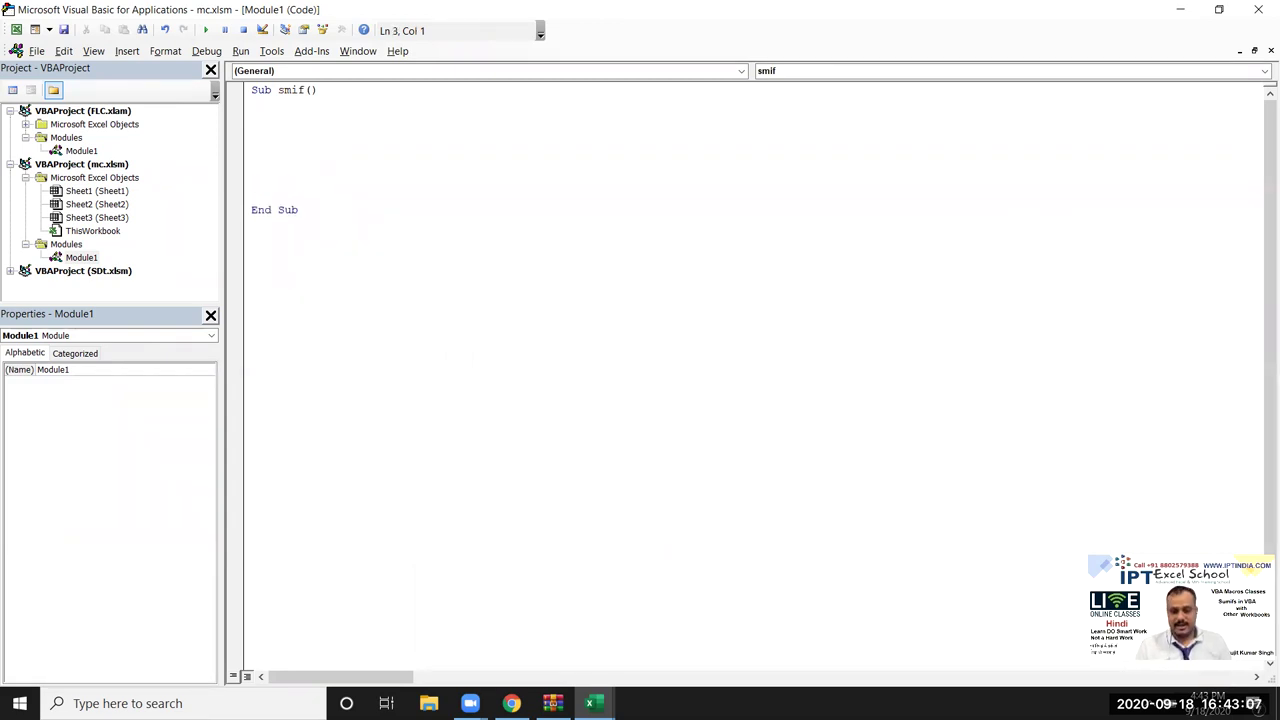
Declare mr and c1 as Range variables in smif.
type("dim")
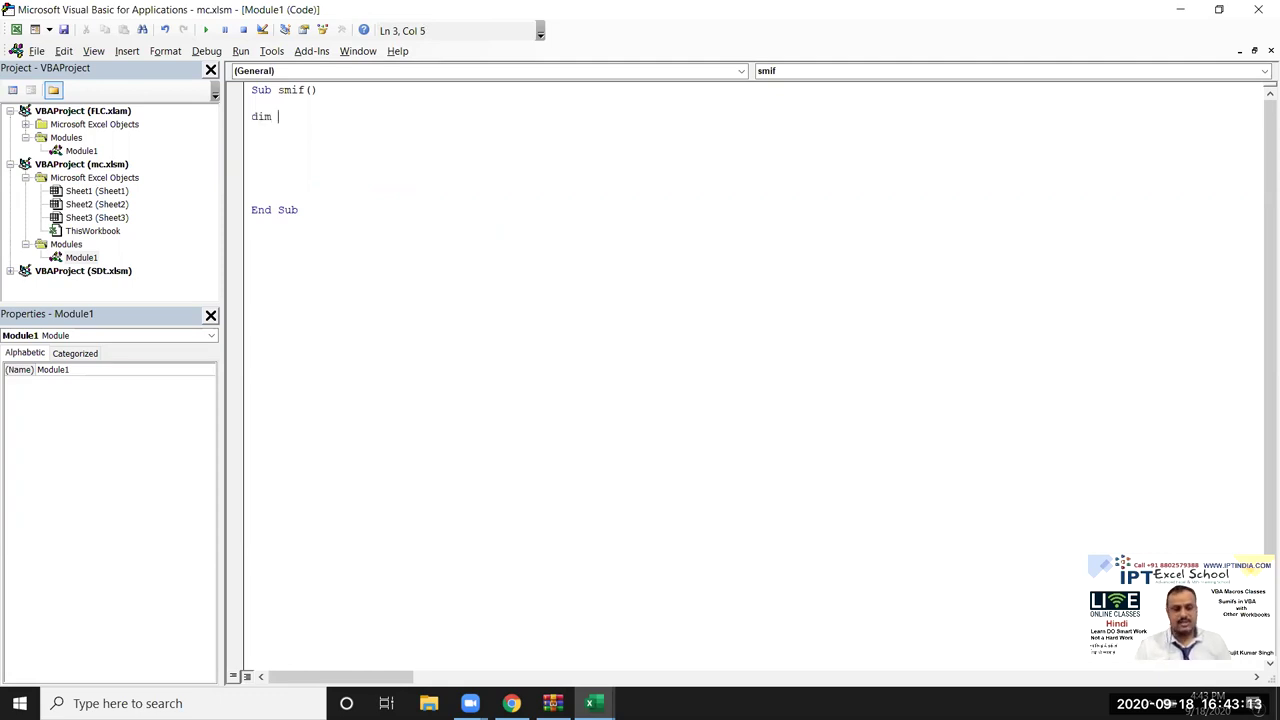
type(" r as ra")
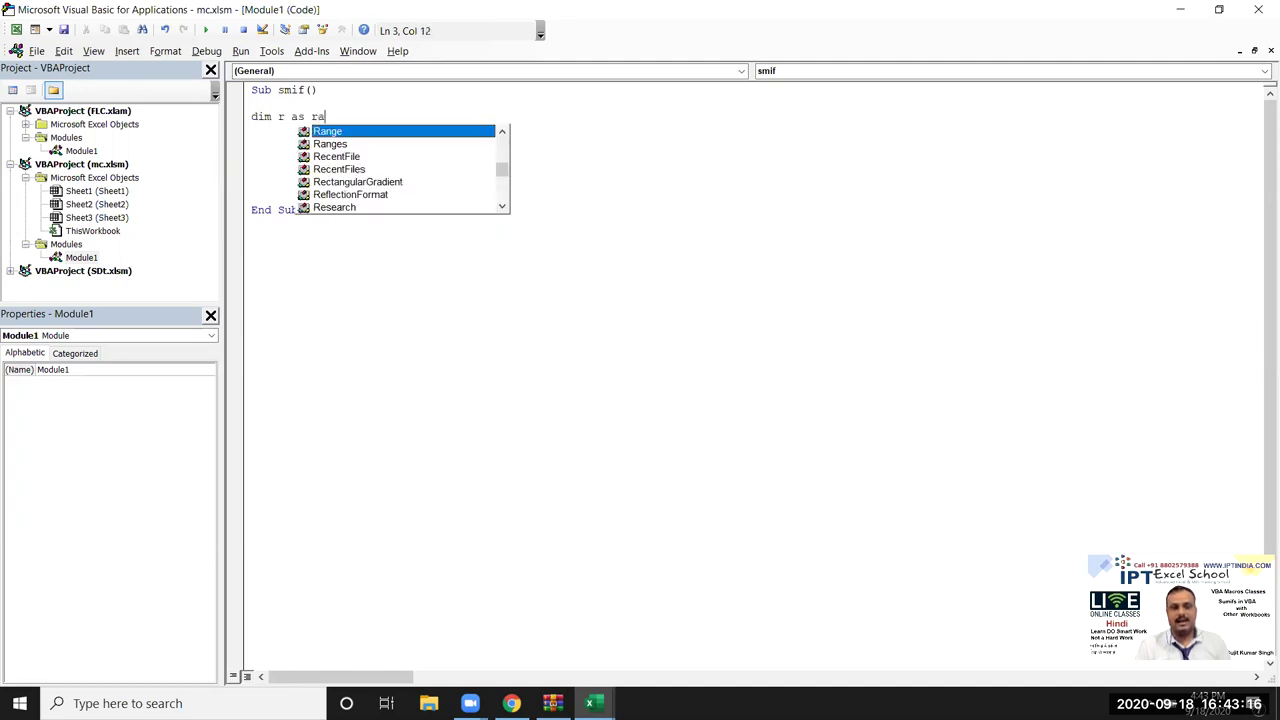
key("Tab")
key("Return")
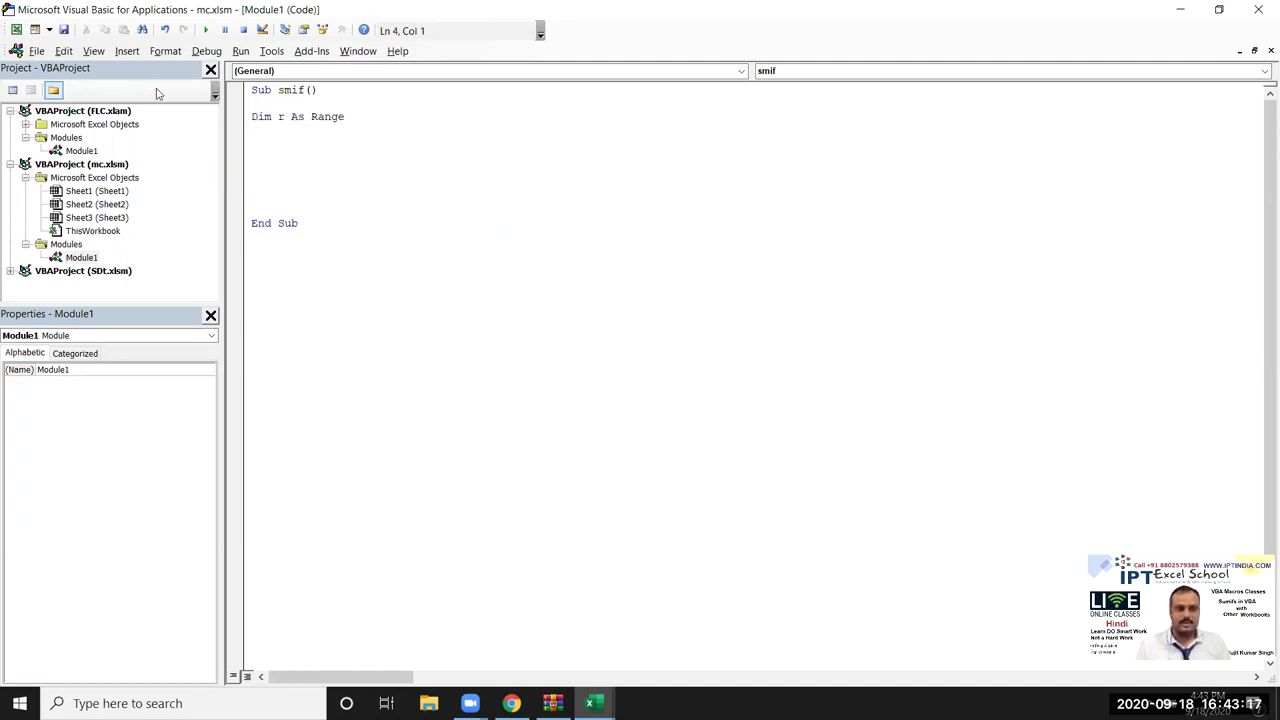
double_click(280, 116)
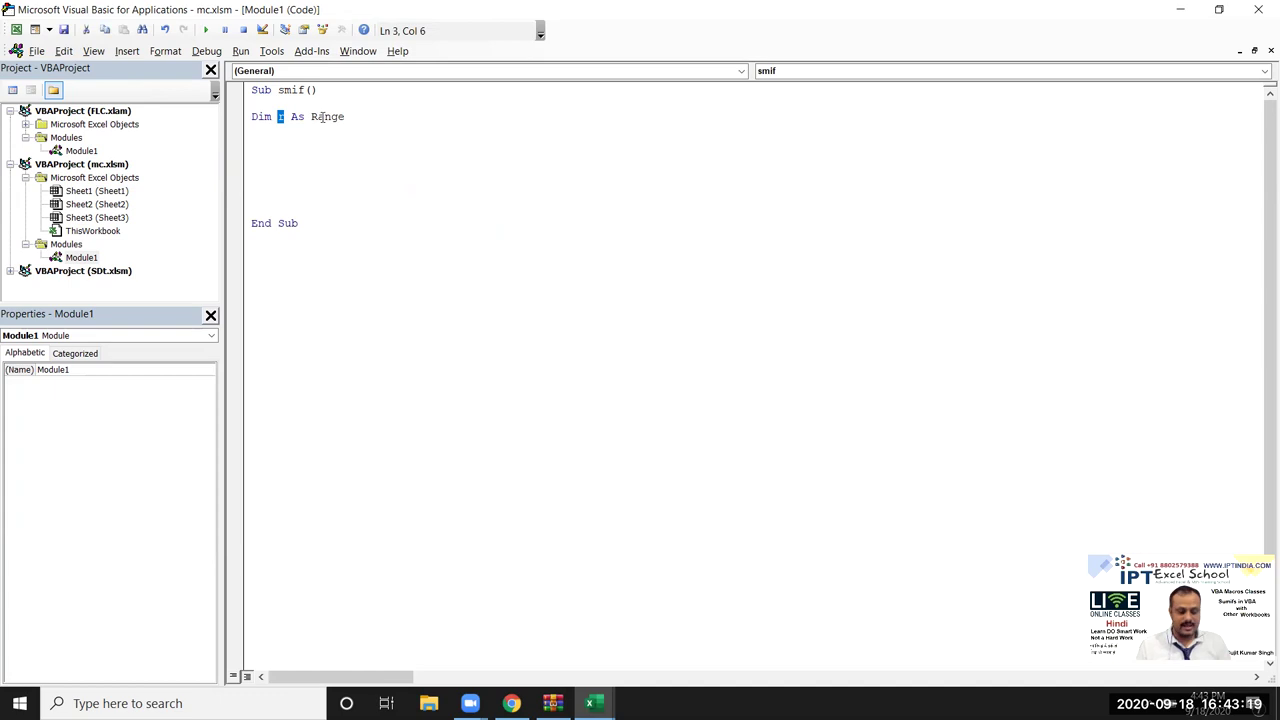
type("mr")
key("Tab")
type("dim c")
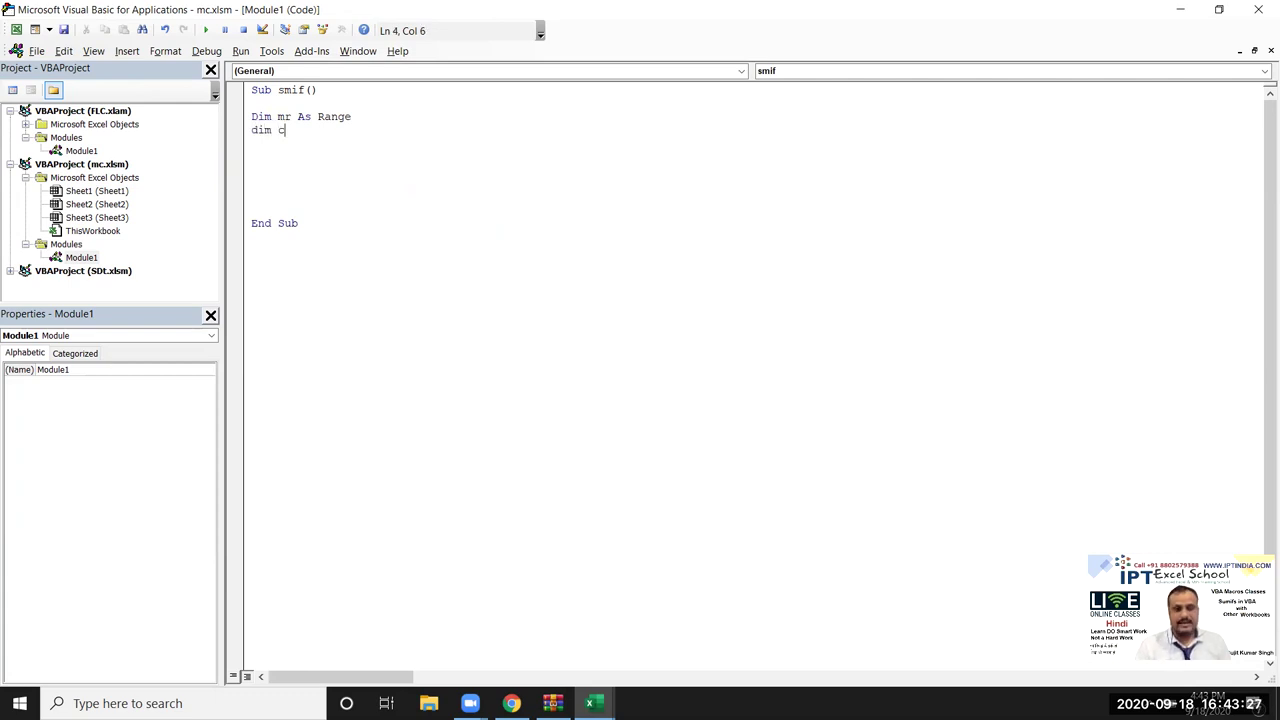
type("l")
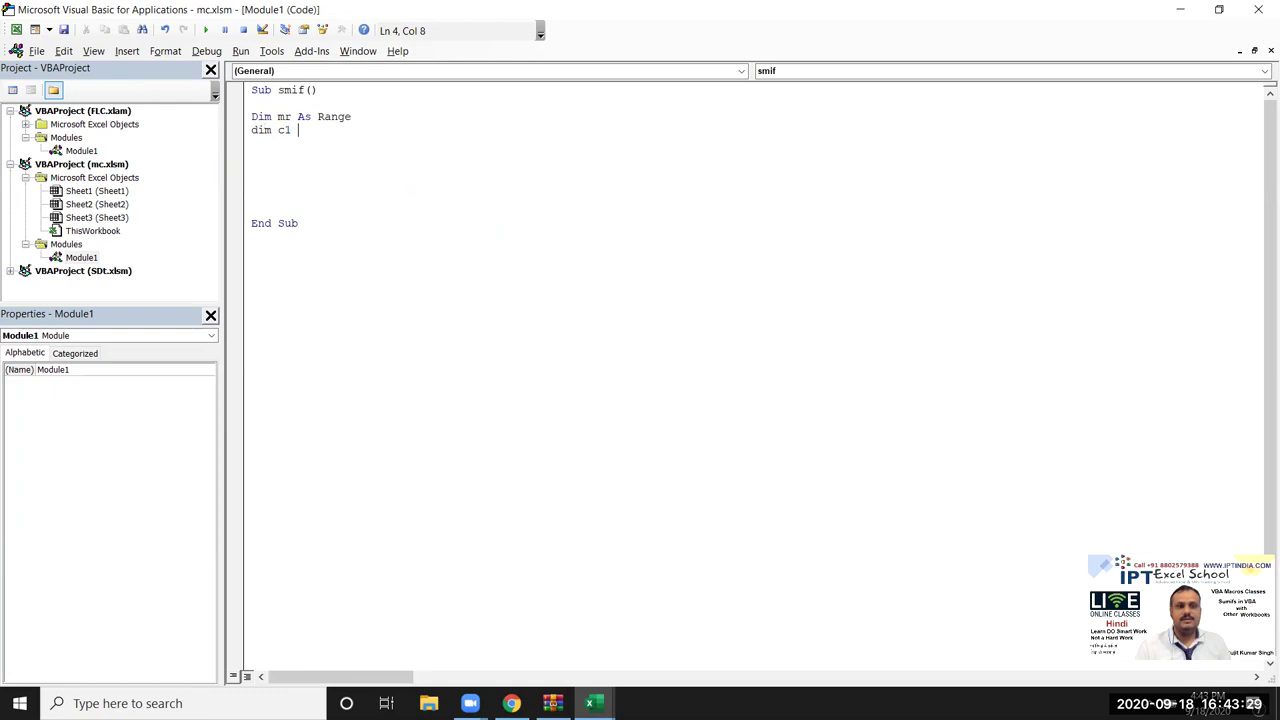
type("as ra")
key("Return")
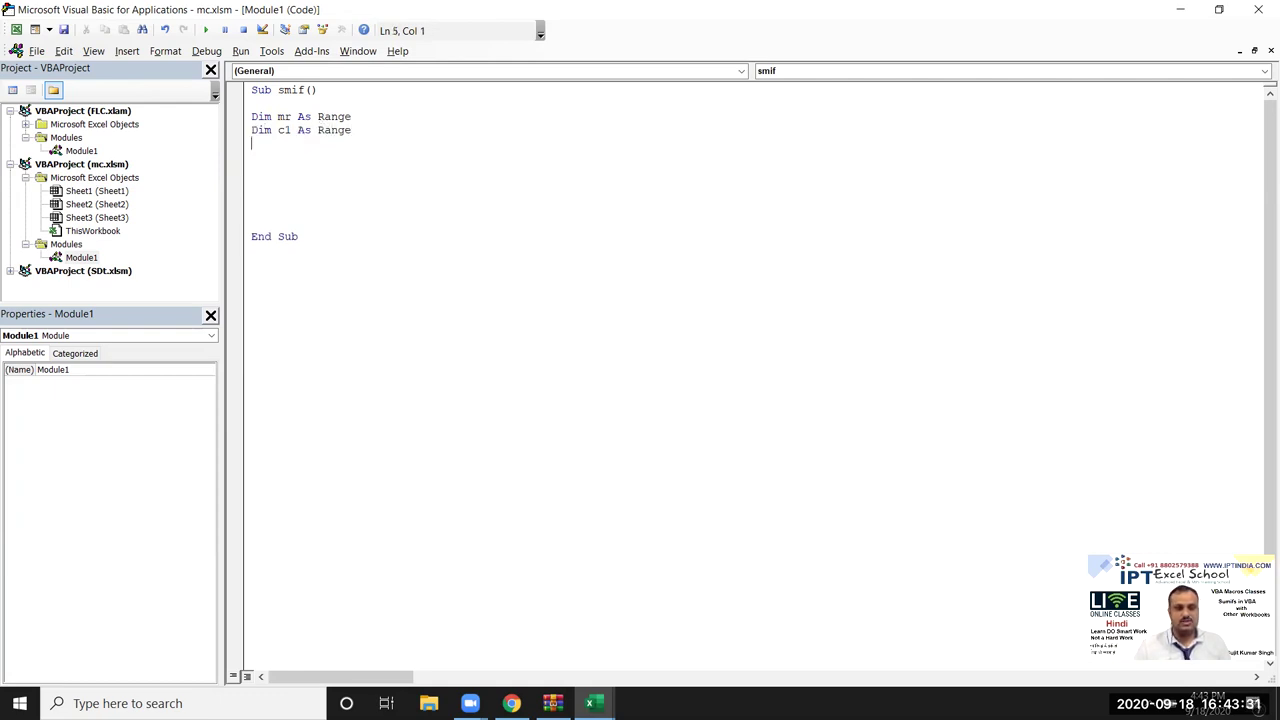
Declare c2 as Range and erase the unfinished line below it.
type("dimc2 as r")
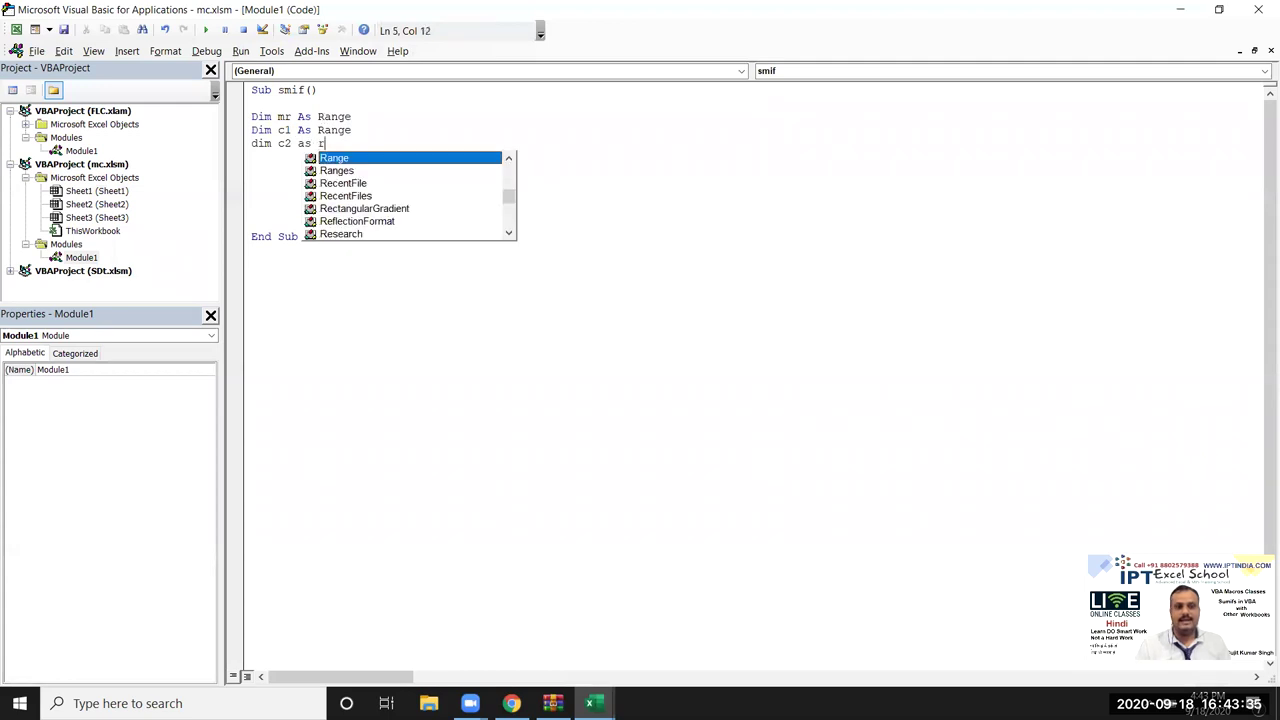
key("Return")
key("Return")
key("Return")
key("Return")
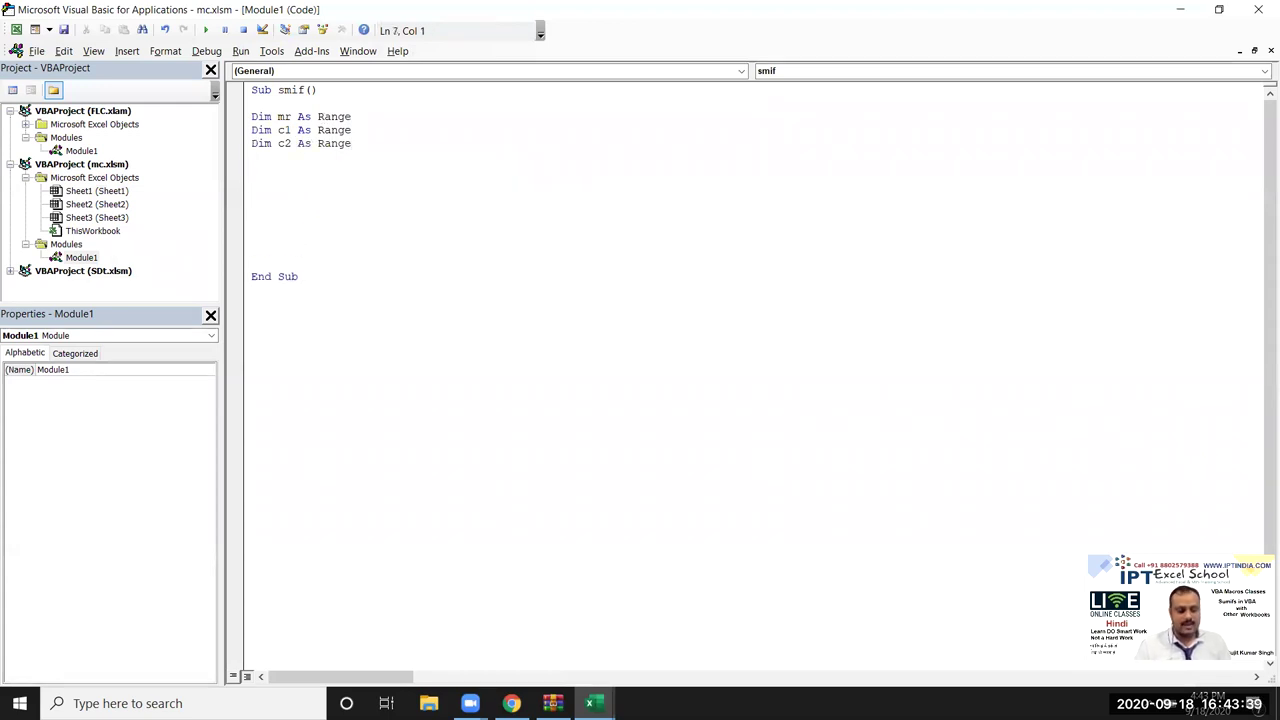
type("wor")
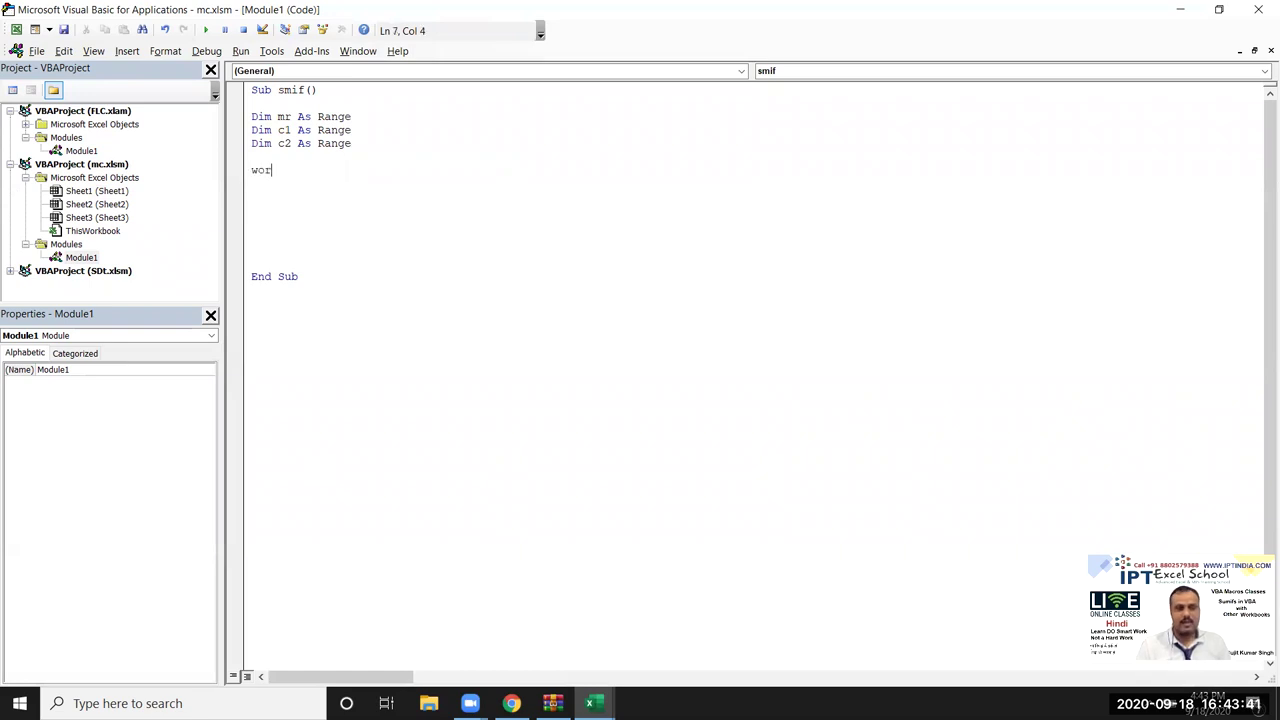
type("t mr = ")
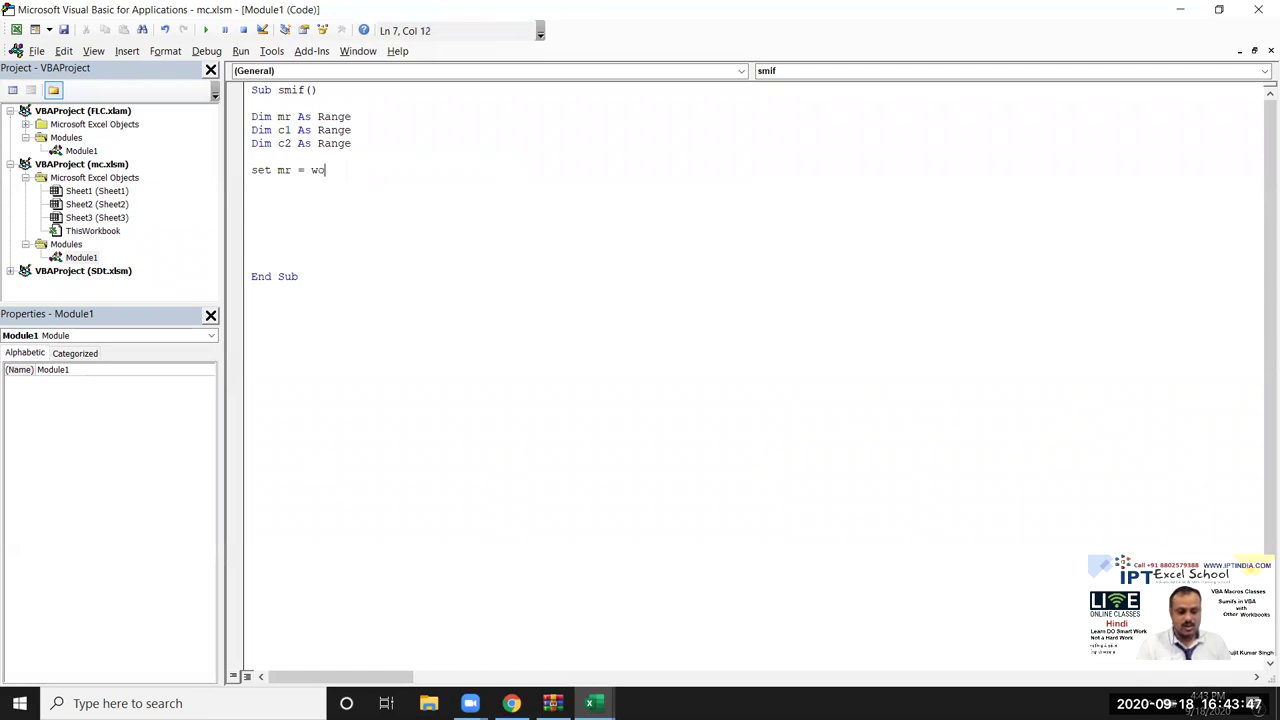
type("ooks")
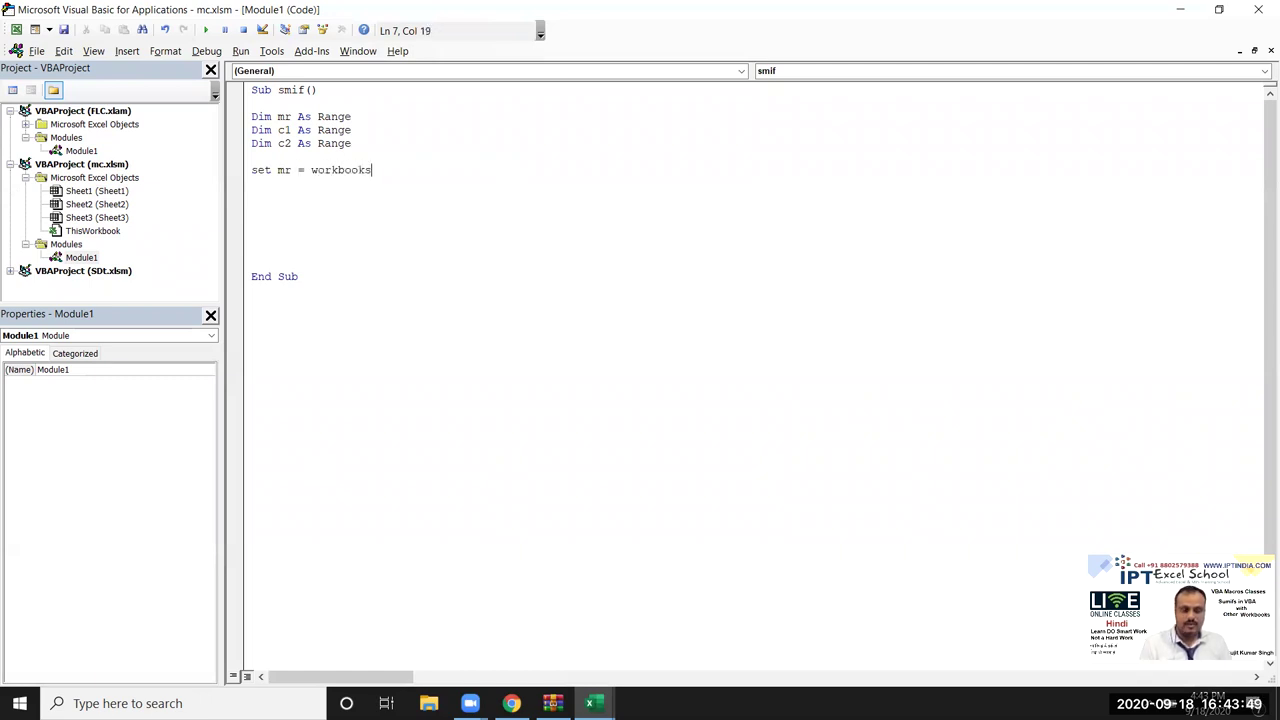
key("BackSpace")
key("BackSpace")
key("BackSpace")
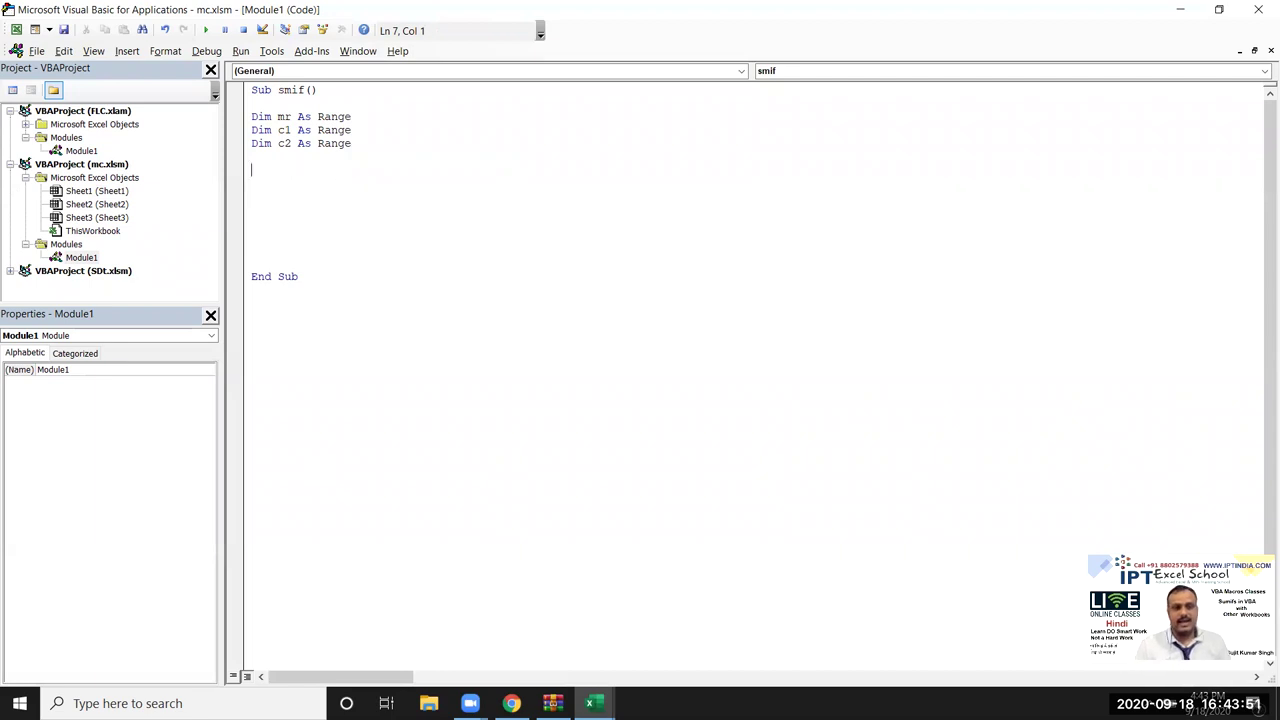
Switch to the SDt workbook and copy its file path from the Info page.
key("alt+F11")
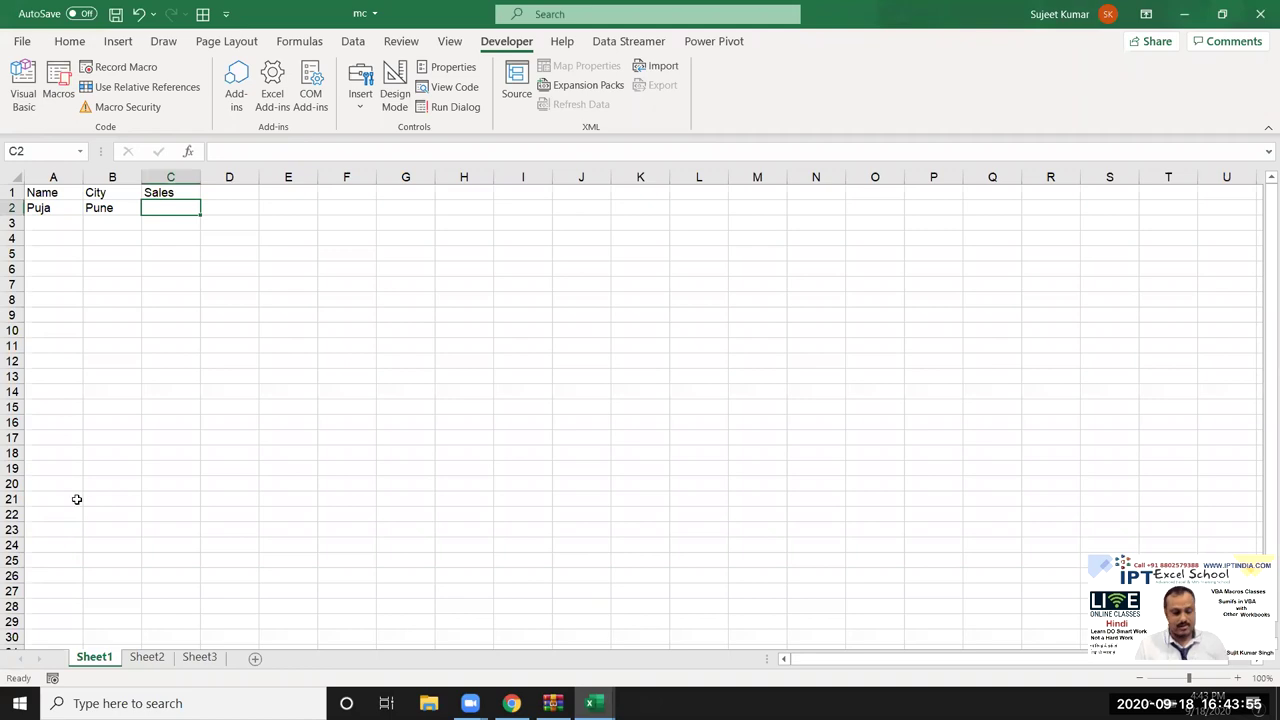
key("alt+Tab")
key("alt+Tab")
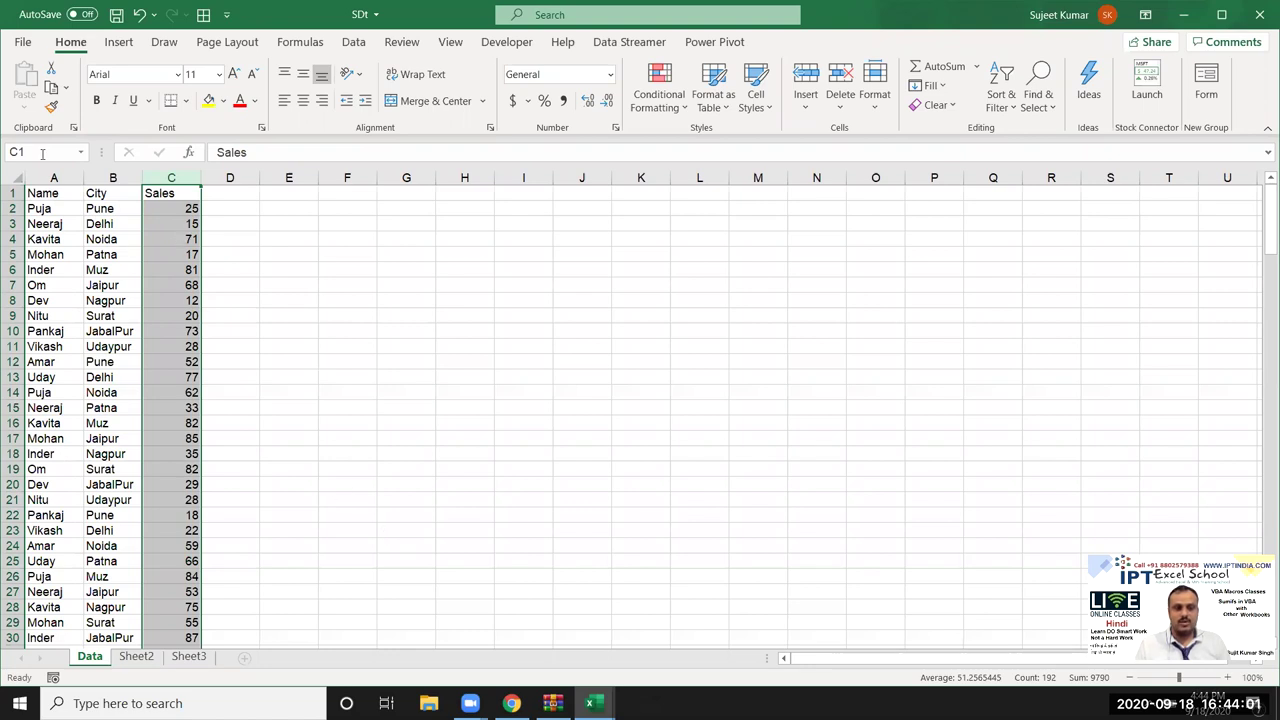
left_click(23, 44)
left_click(56, 155)
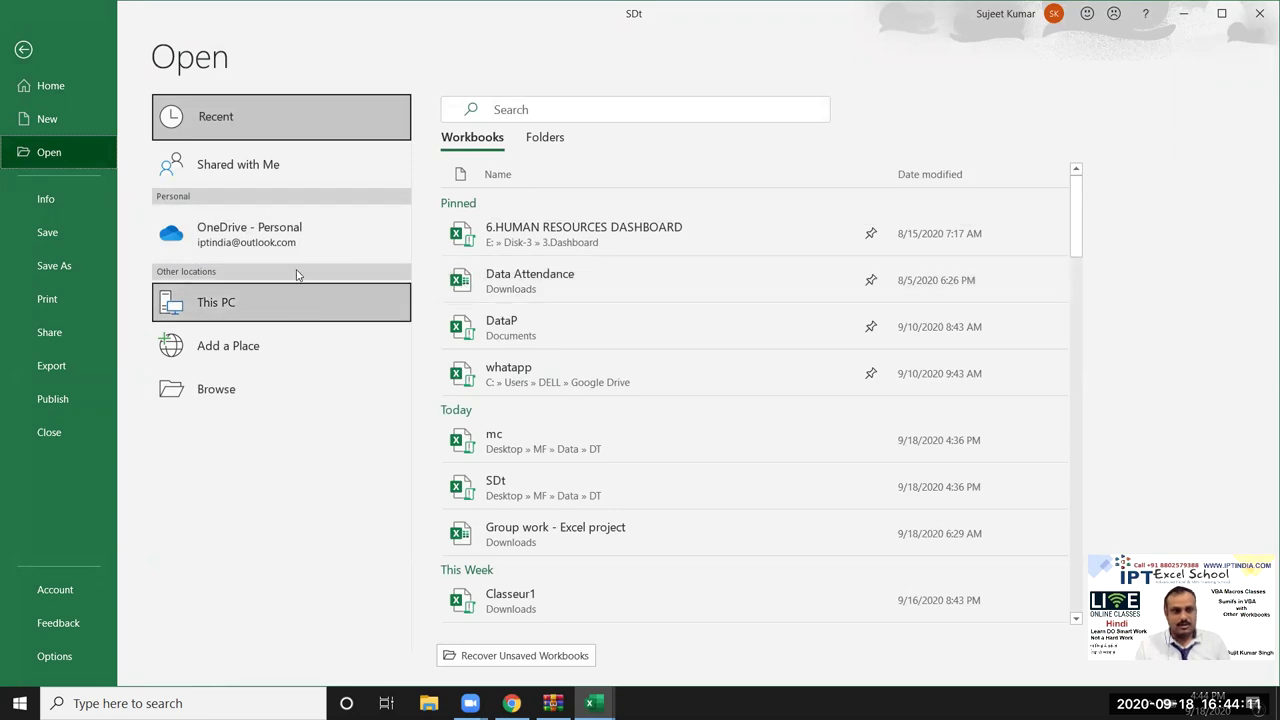
left_click(52, 206)
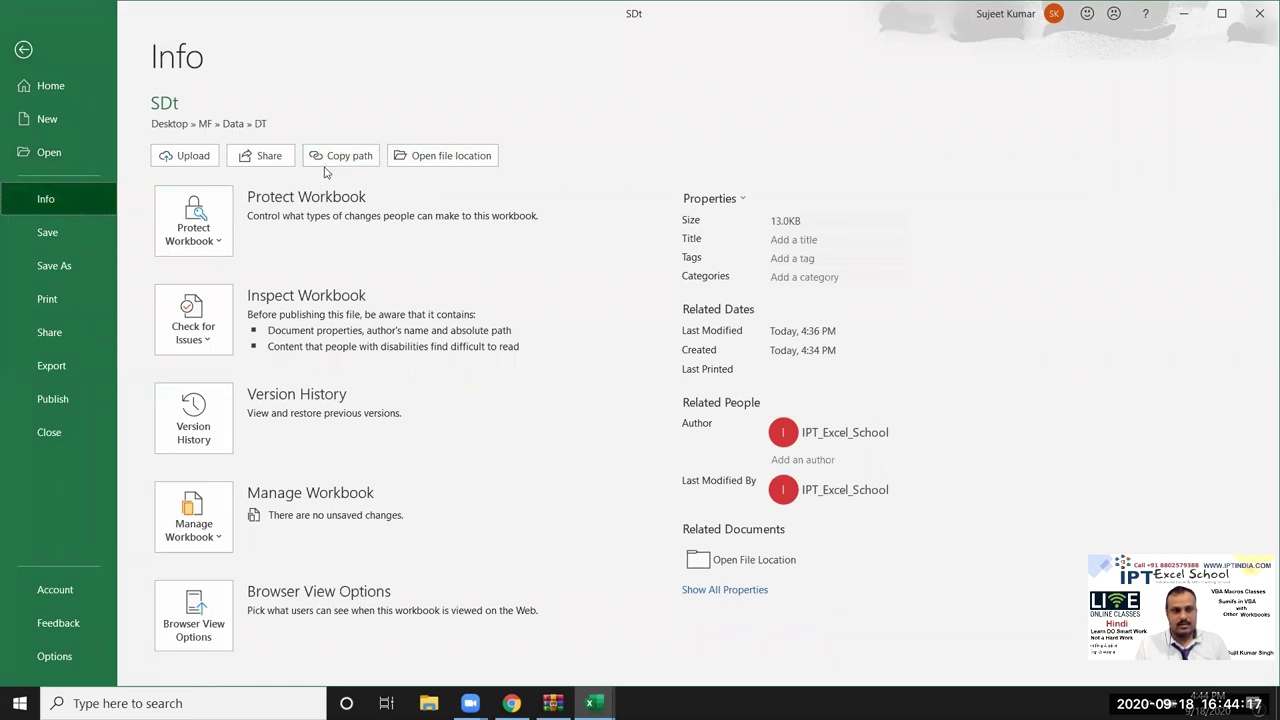
left_click(342, 158)
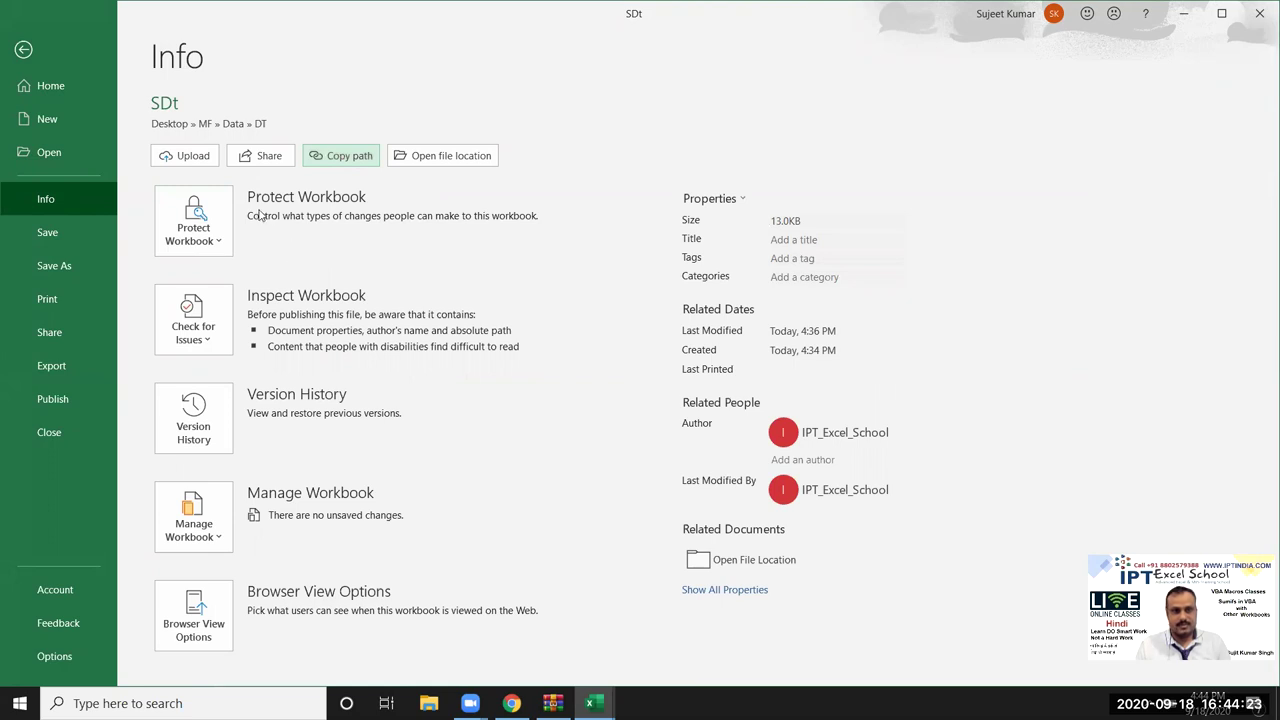
key("Escape")
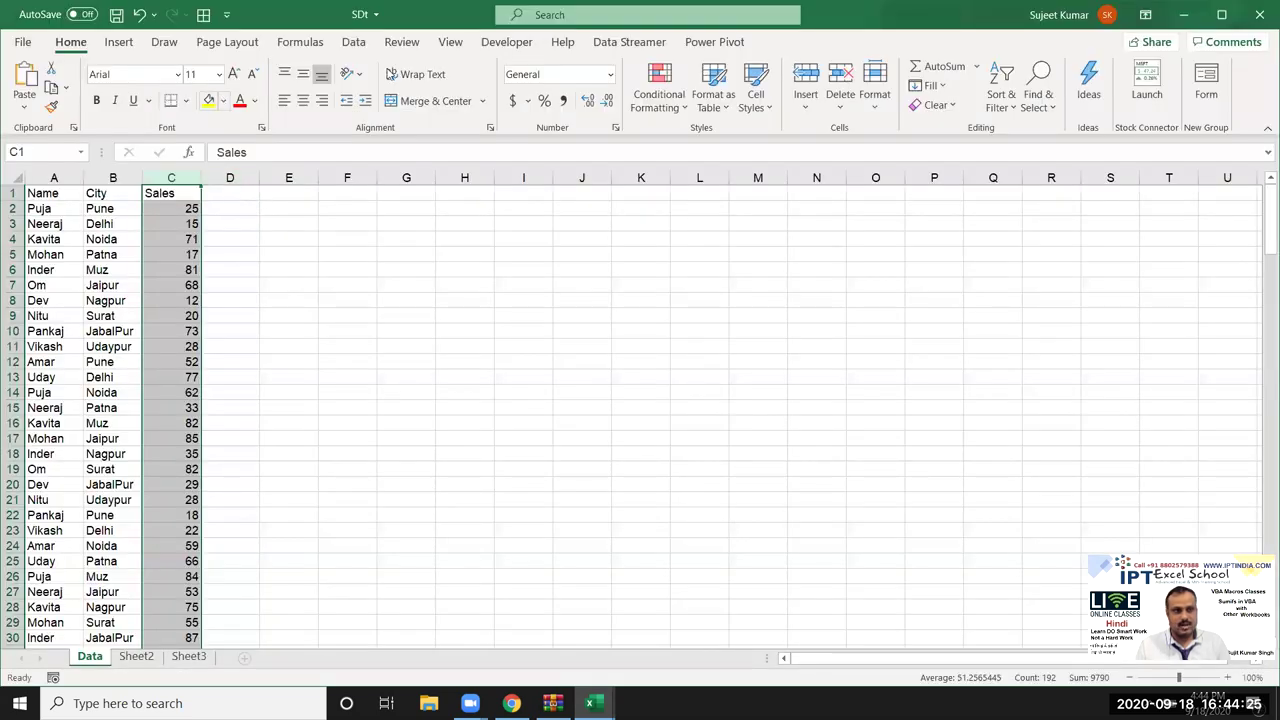
Show all of SDt's file properties, then return to the Data sheet.
left_click(24, 42)
left_click(58, 192)
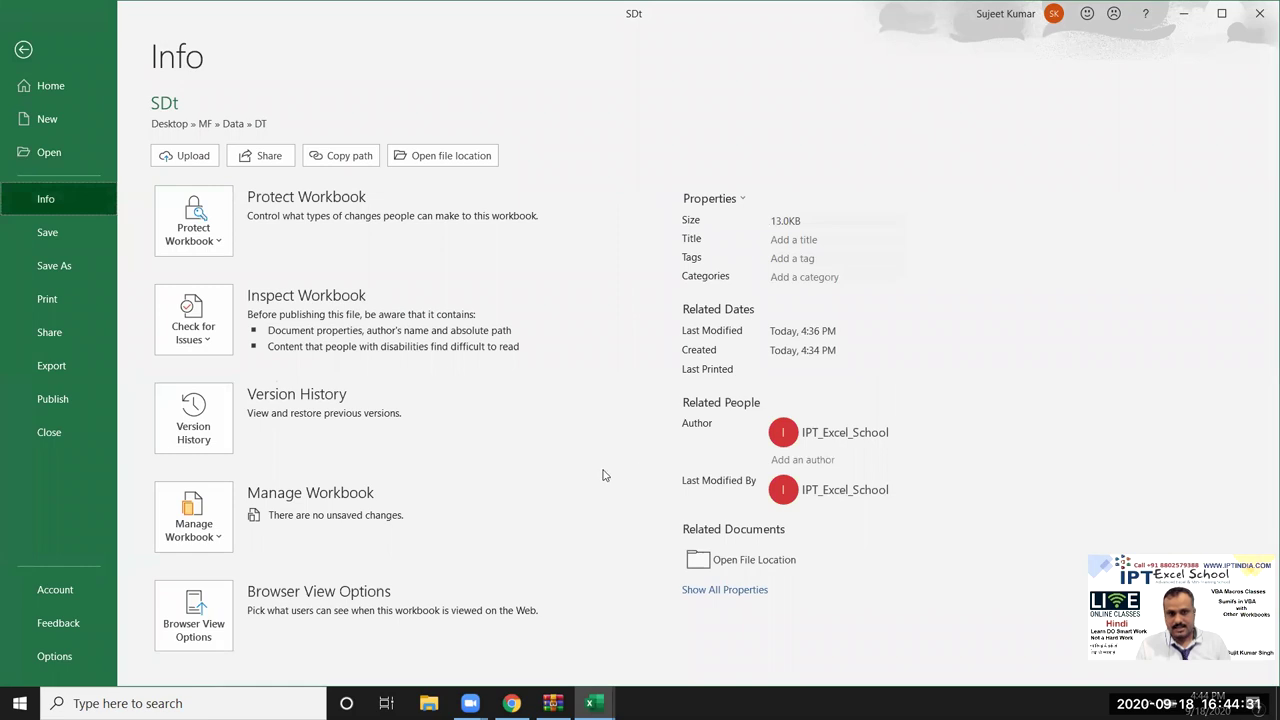
left_click(720, 590)
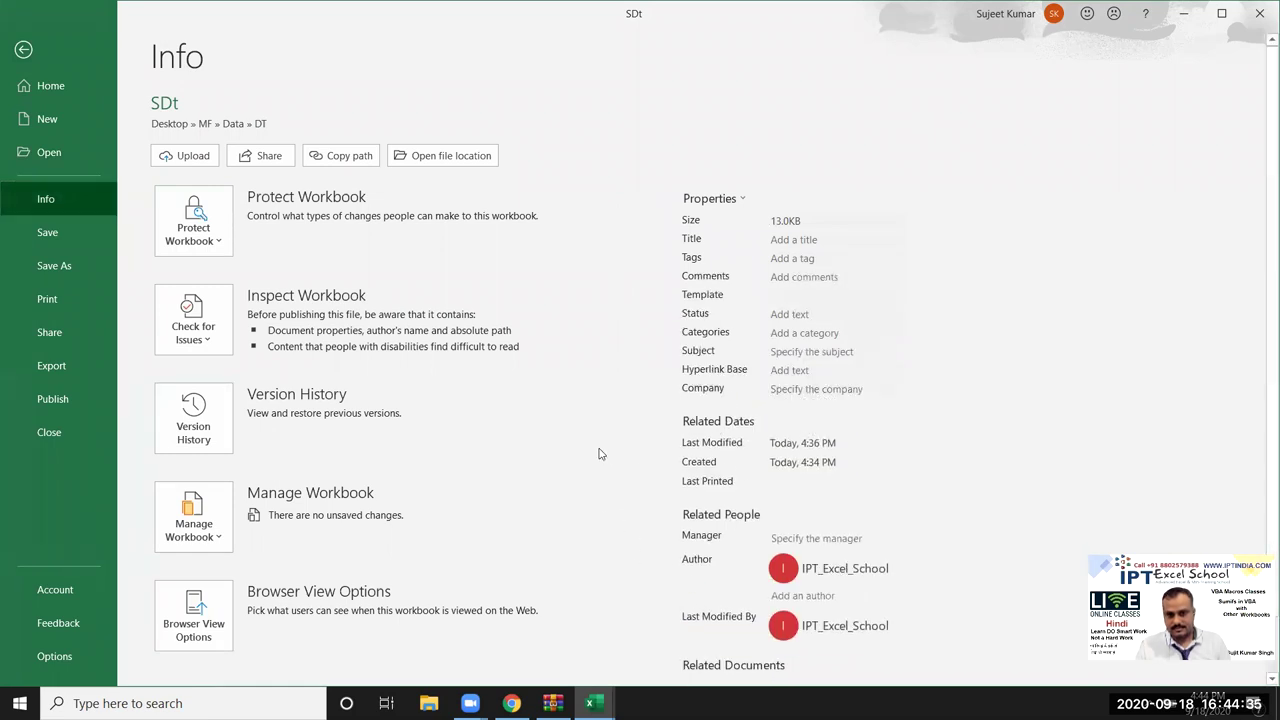
key("Escape")
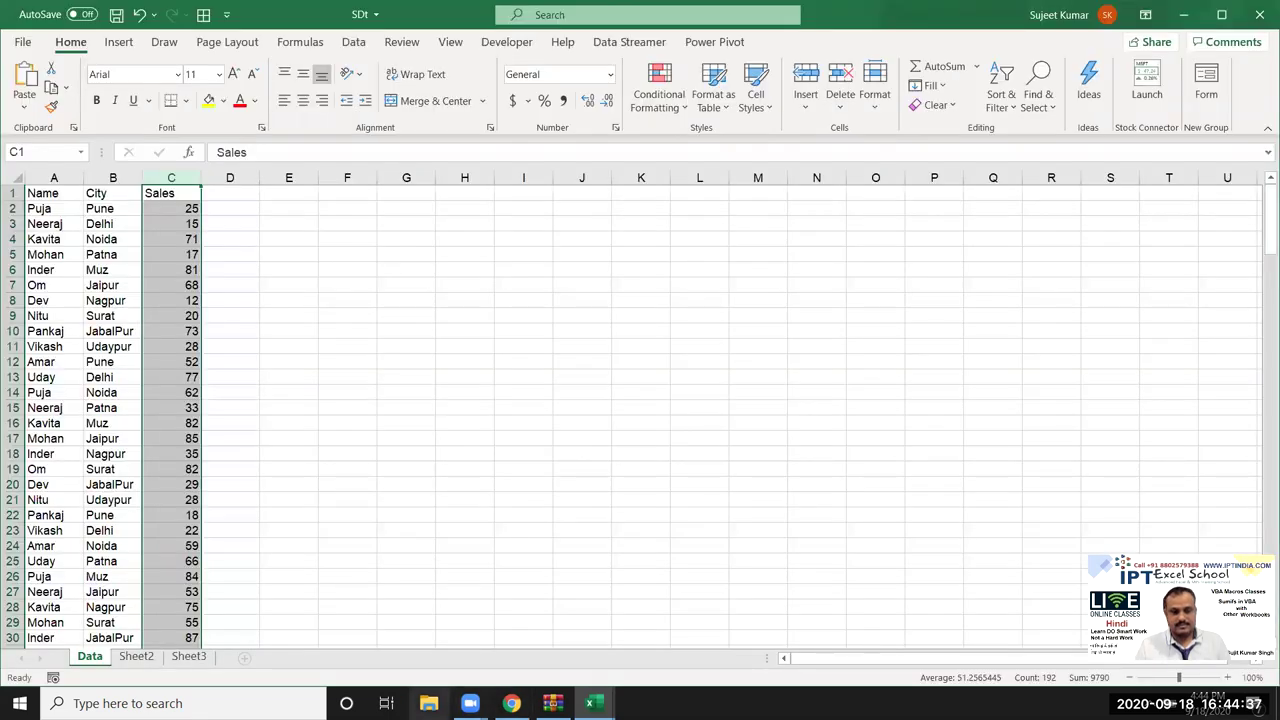
mouse_move(590, 703)
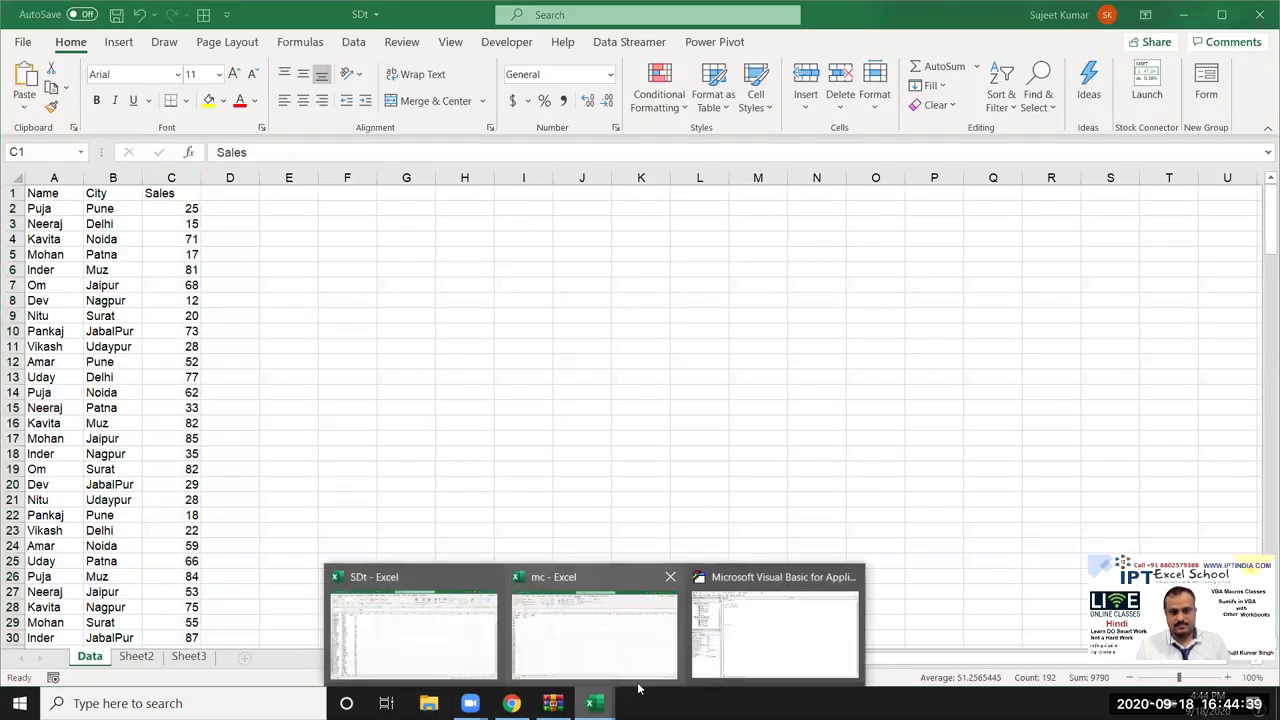
Add a Workbooks.Open line with the pasted SDt.xlsm path and declare aw As String above it.
left_click(780, 620)
type("workbooks.op ")
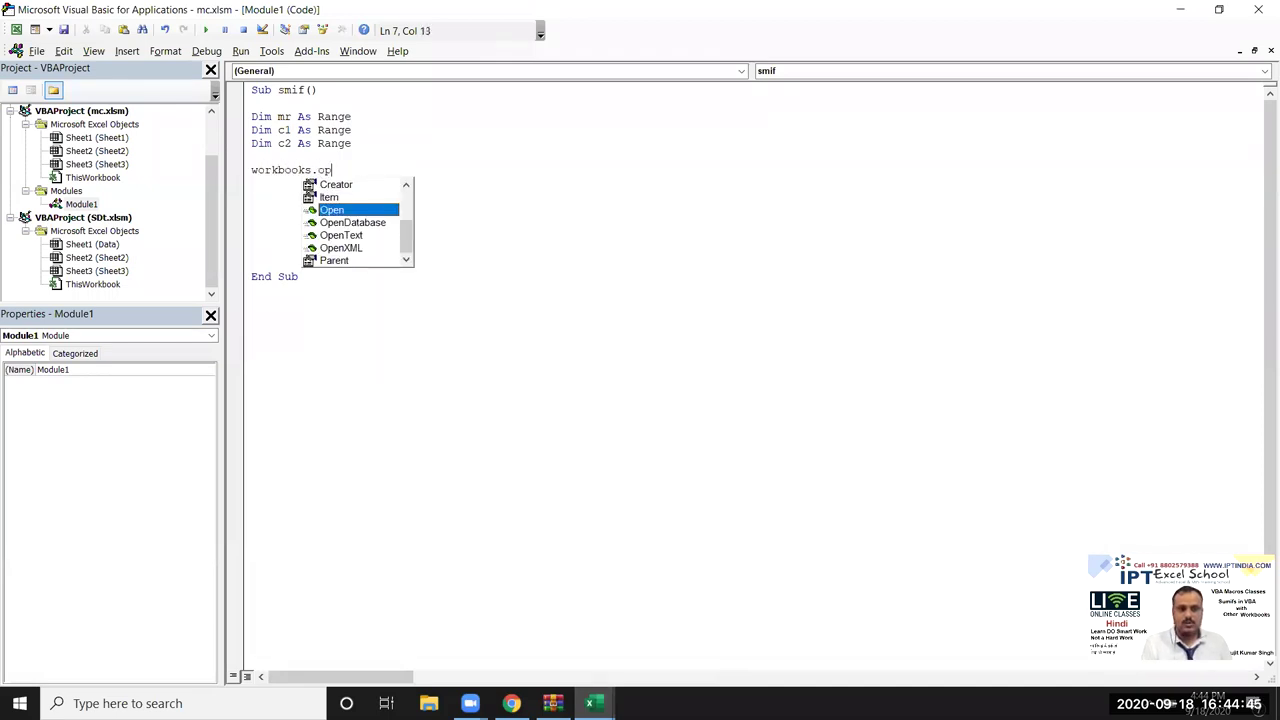
type("\"")
type("C:\\Users\\DELL\\Desktop\\MF\\Data\\DT\\SDt.xlsm")
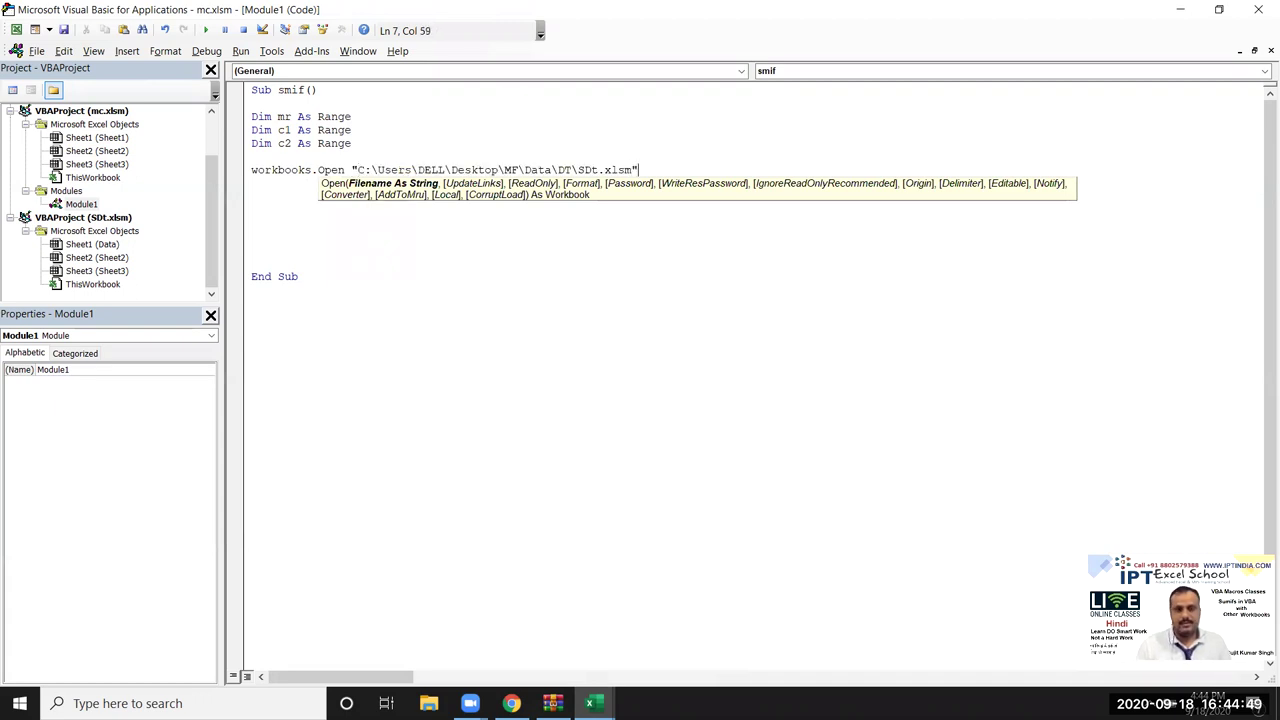
key("Return")
key("Return")
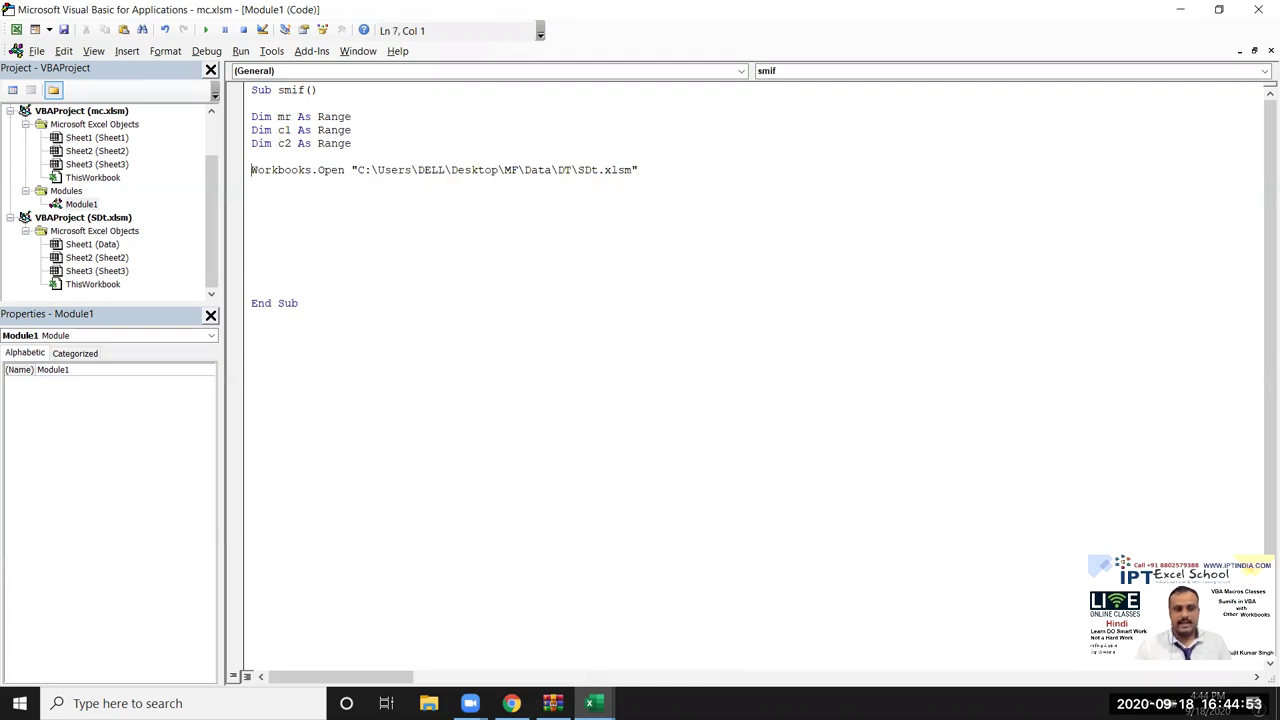
key("Return")
left_click(252, 156)
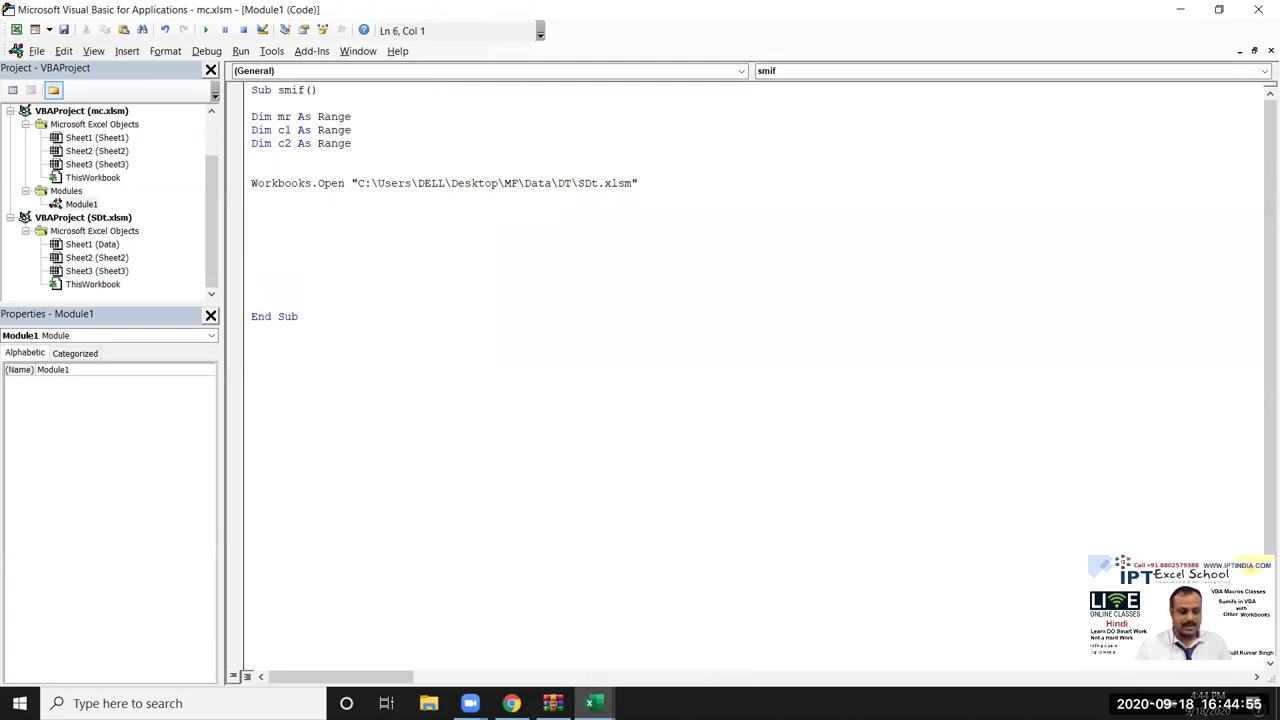
type("dim ")
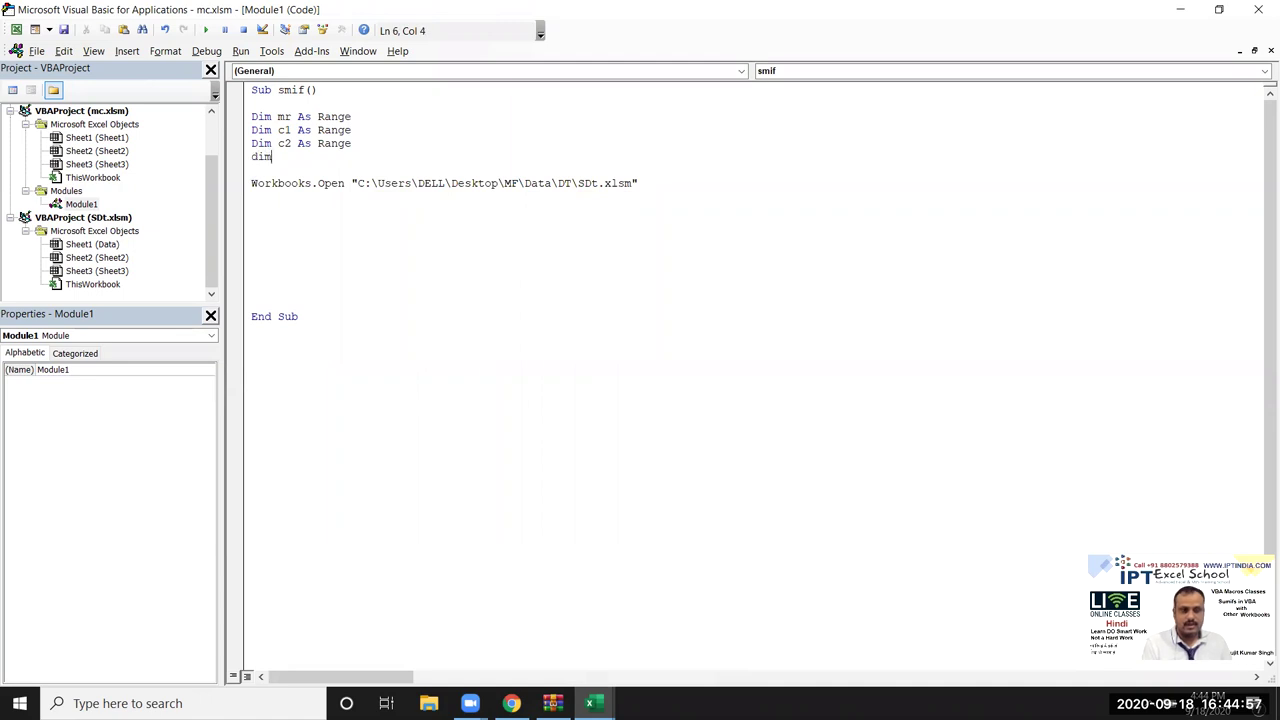
type("aw as ")
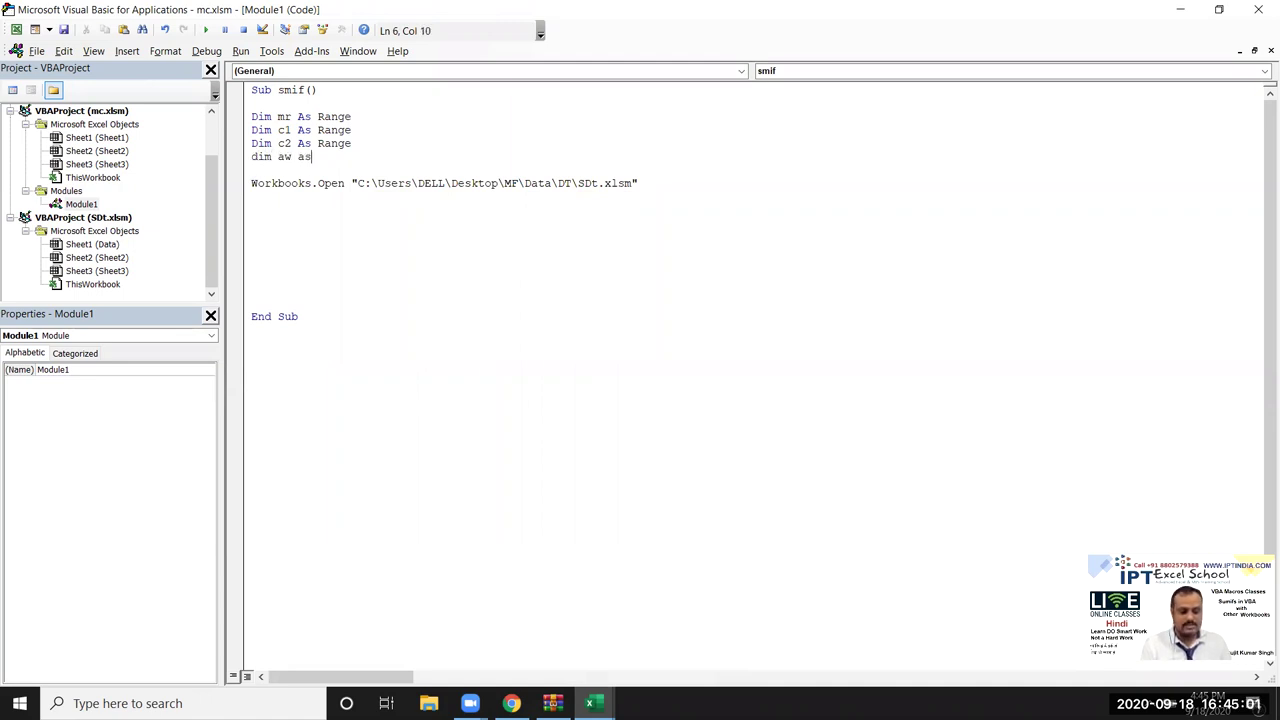
type("str")
Store ActiveWorkbook.Name in sw and type Set mr = Workbooks(SDt.xlsm").Sheets("Data").Range("C:C").
key("Return")
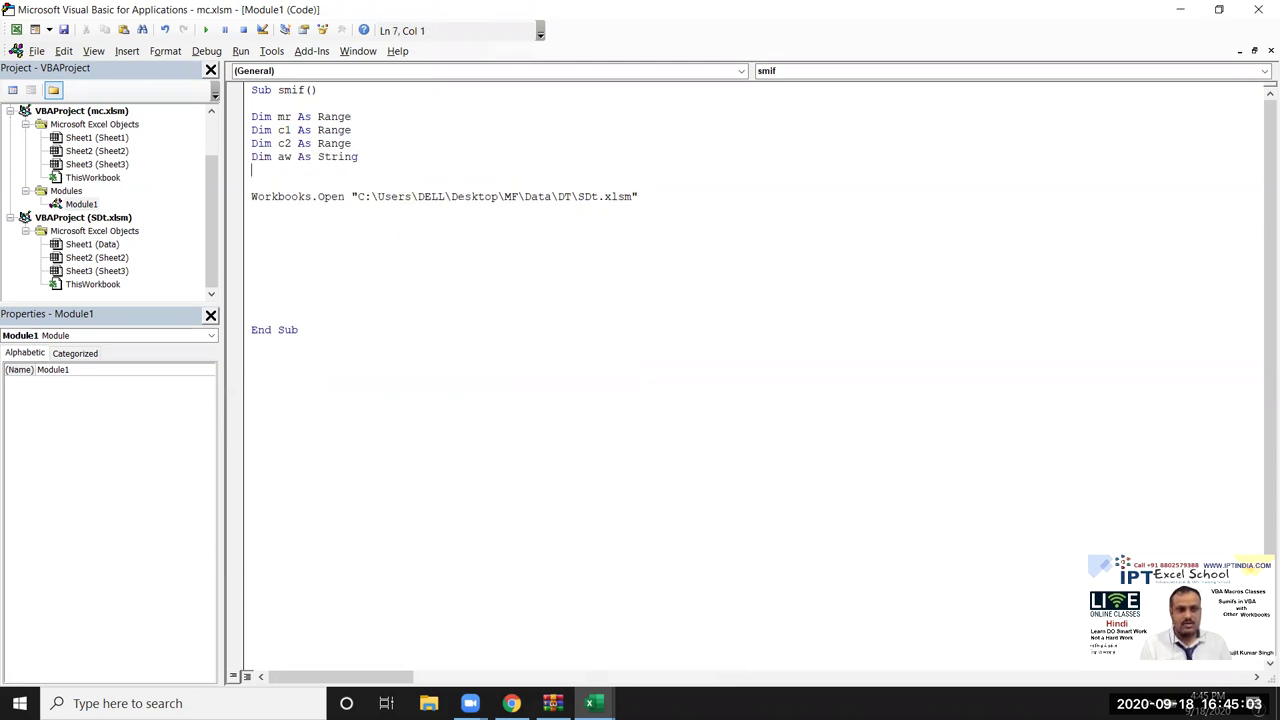
key("Return")
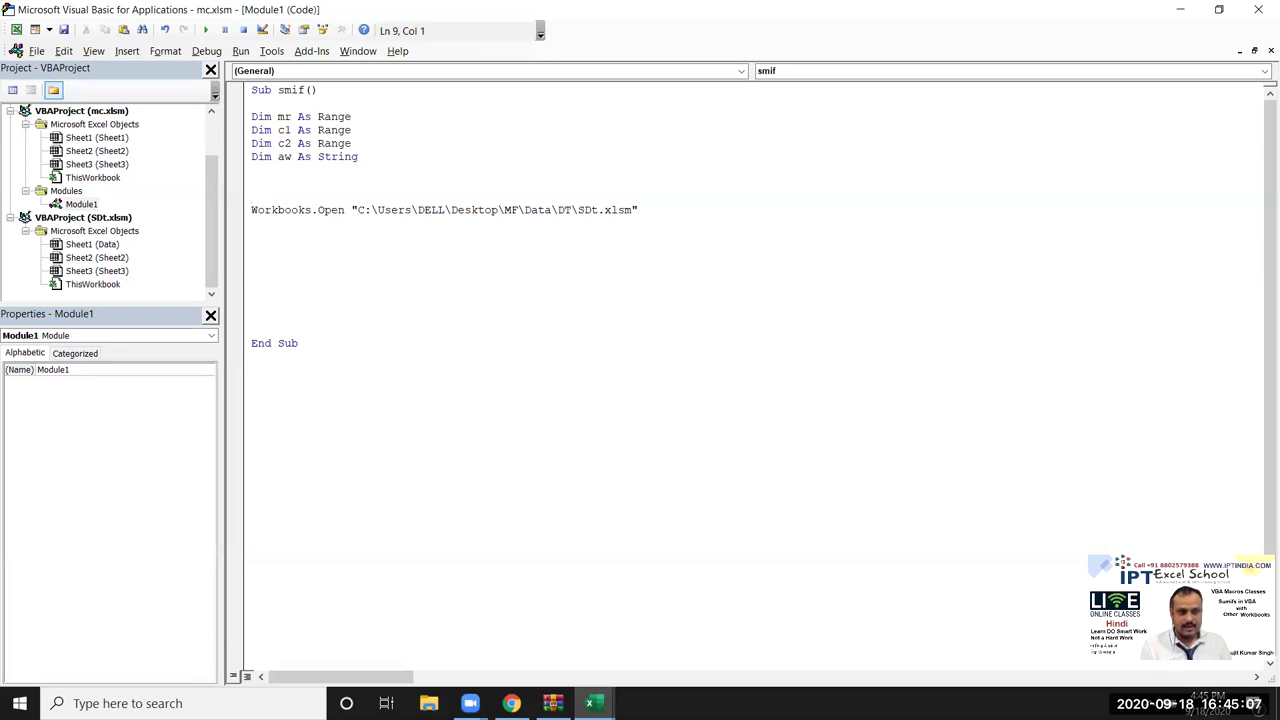
type("sw")
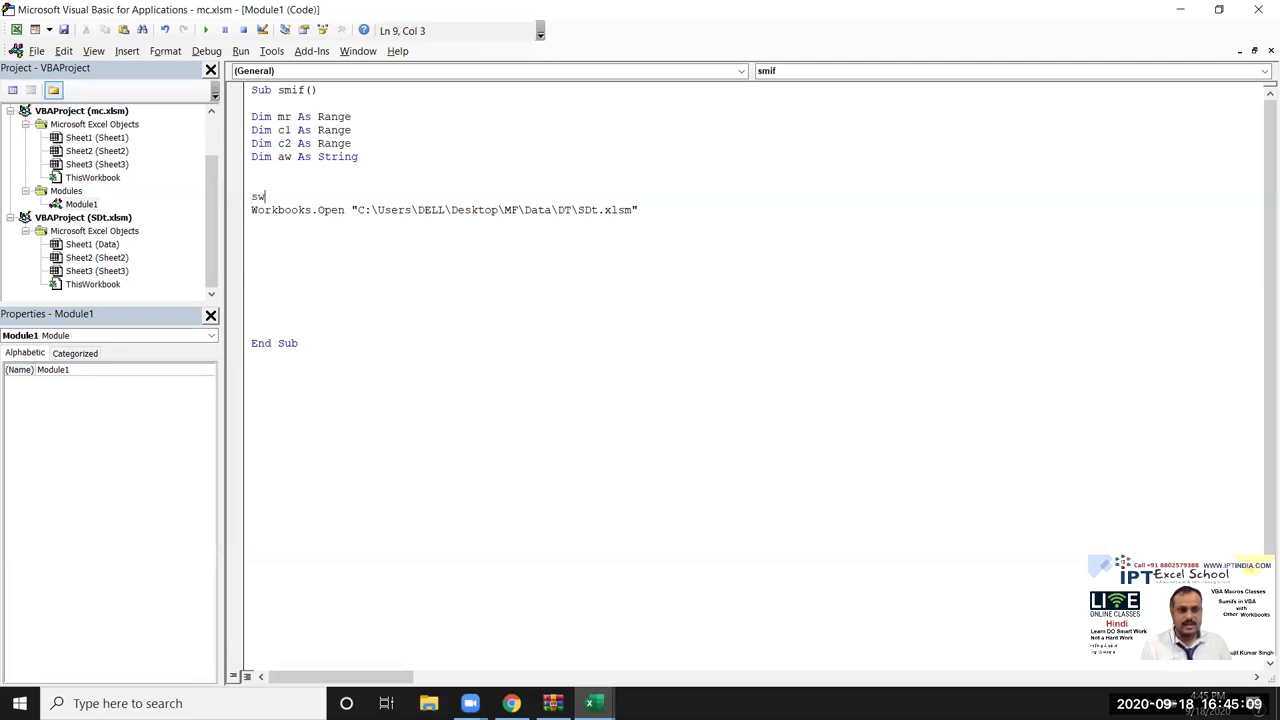
type(" = ")
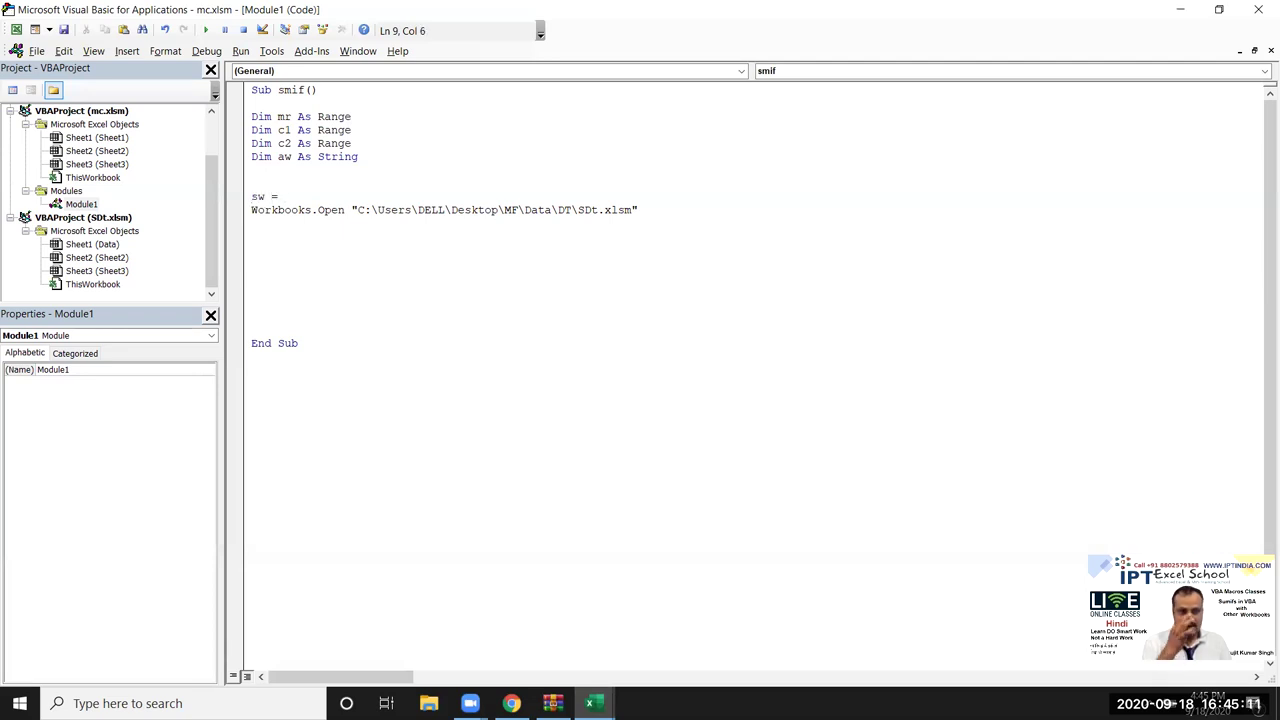
type("activeworkbook")
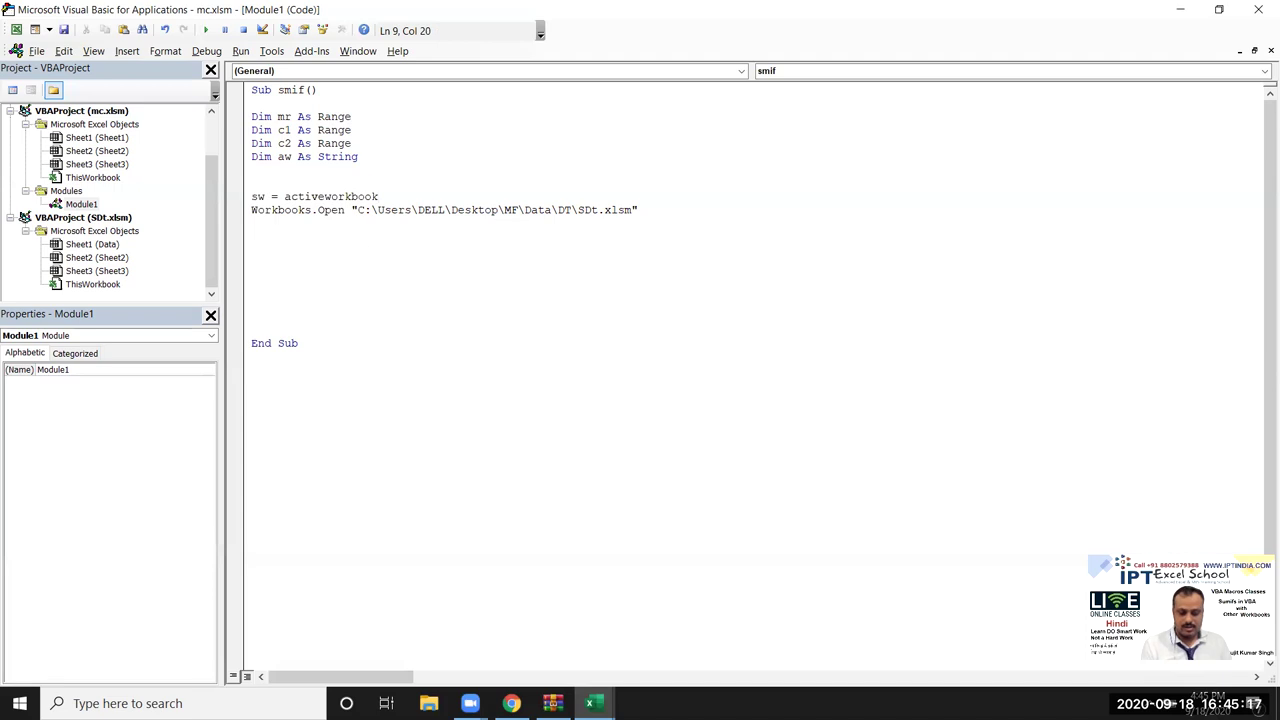
type(".name")
key("Tab")
key("Down")
key("Down")
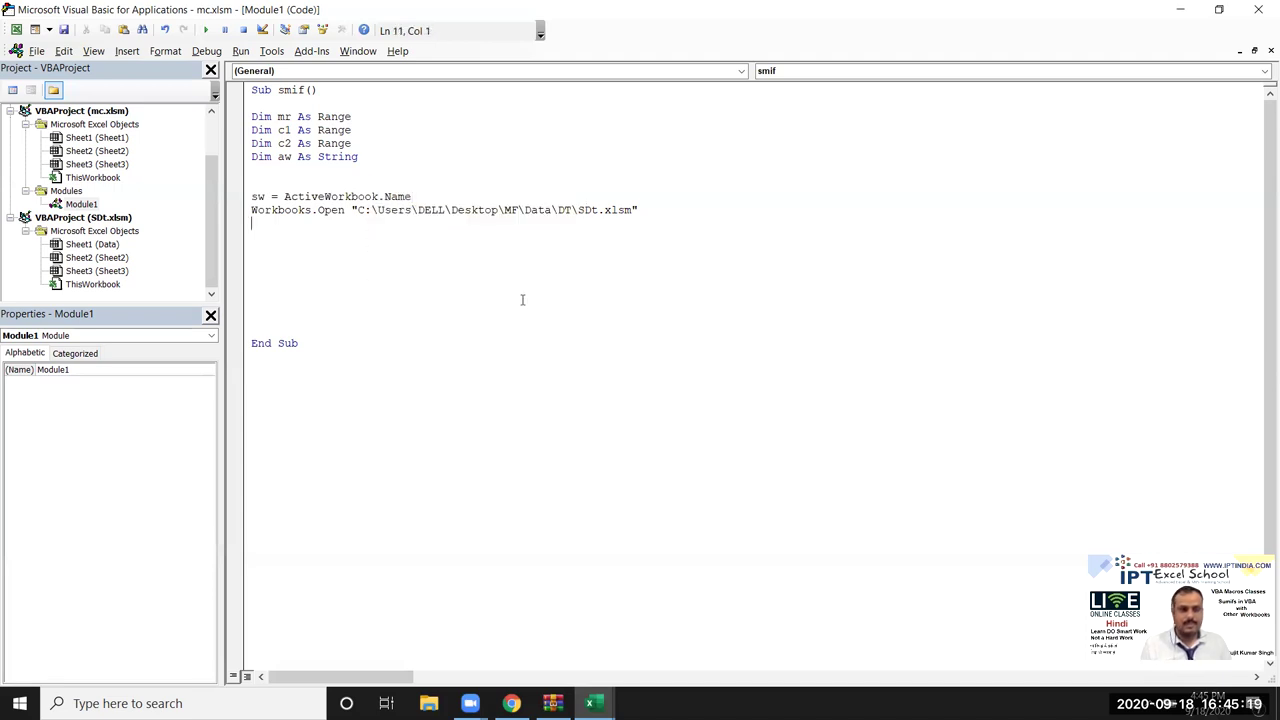
key("Return")
type("set ")
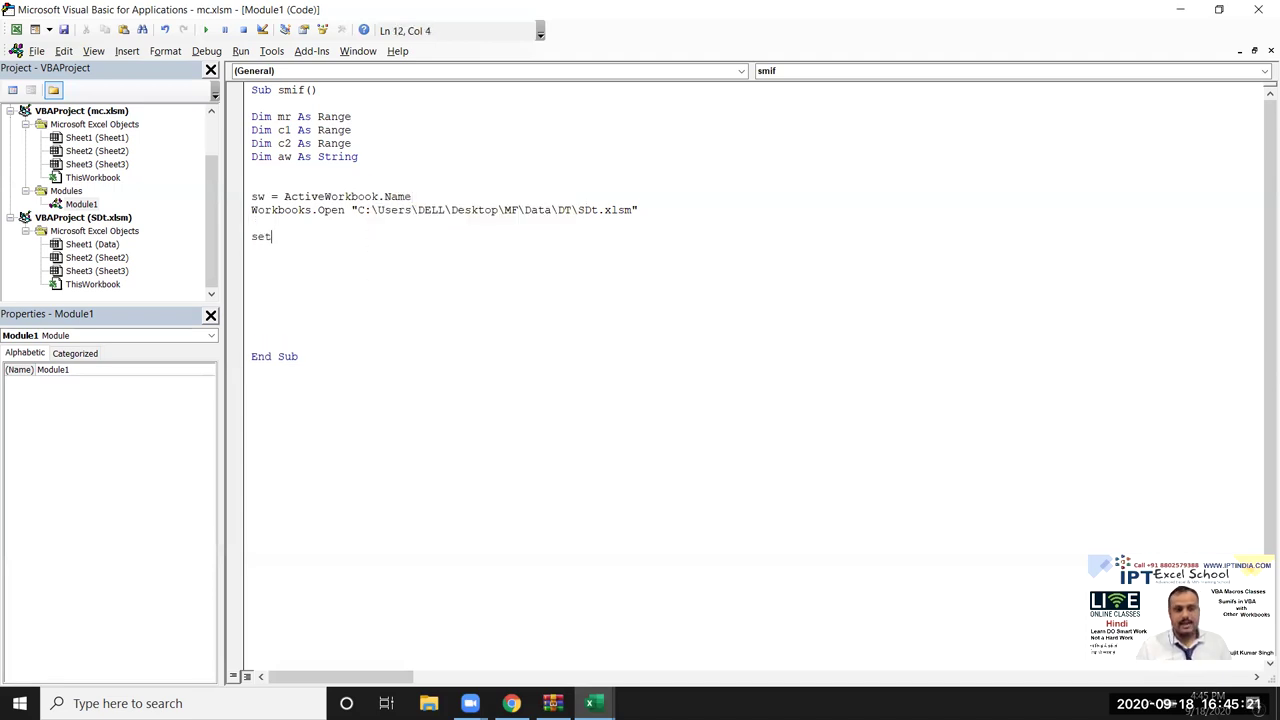
type("mr ")
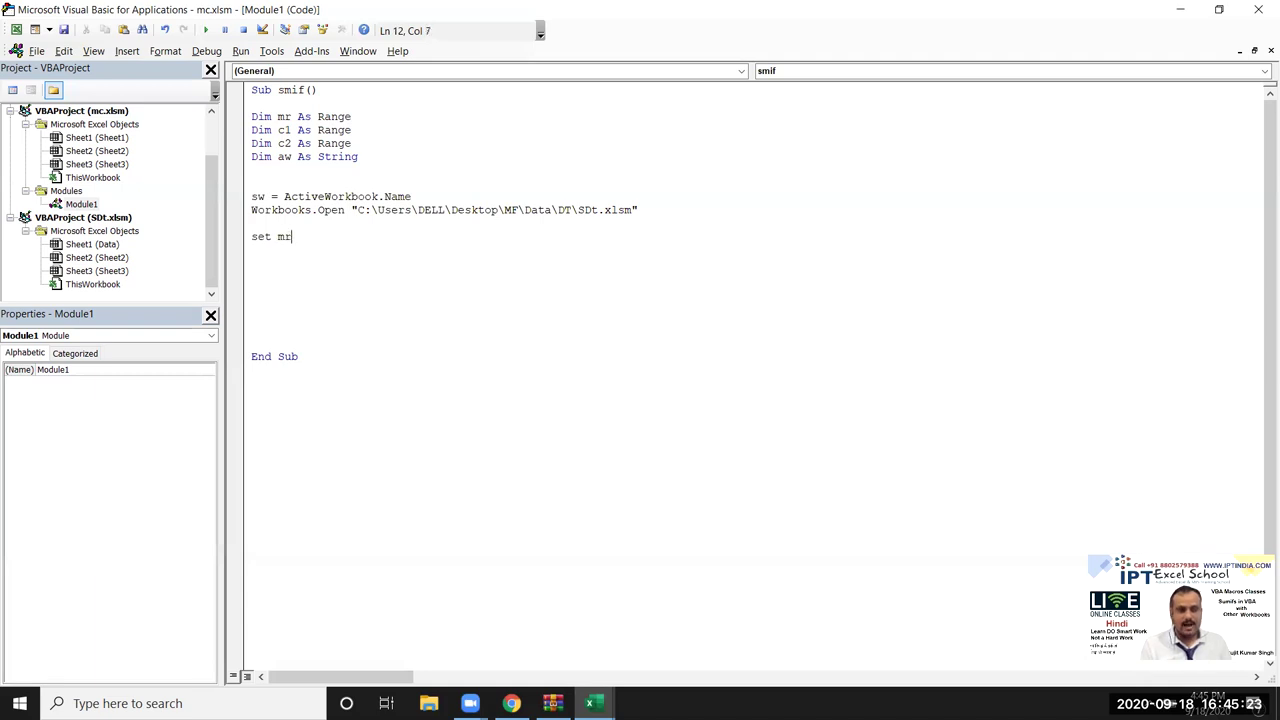
type("=")
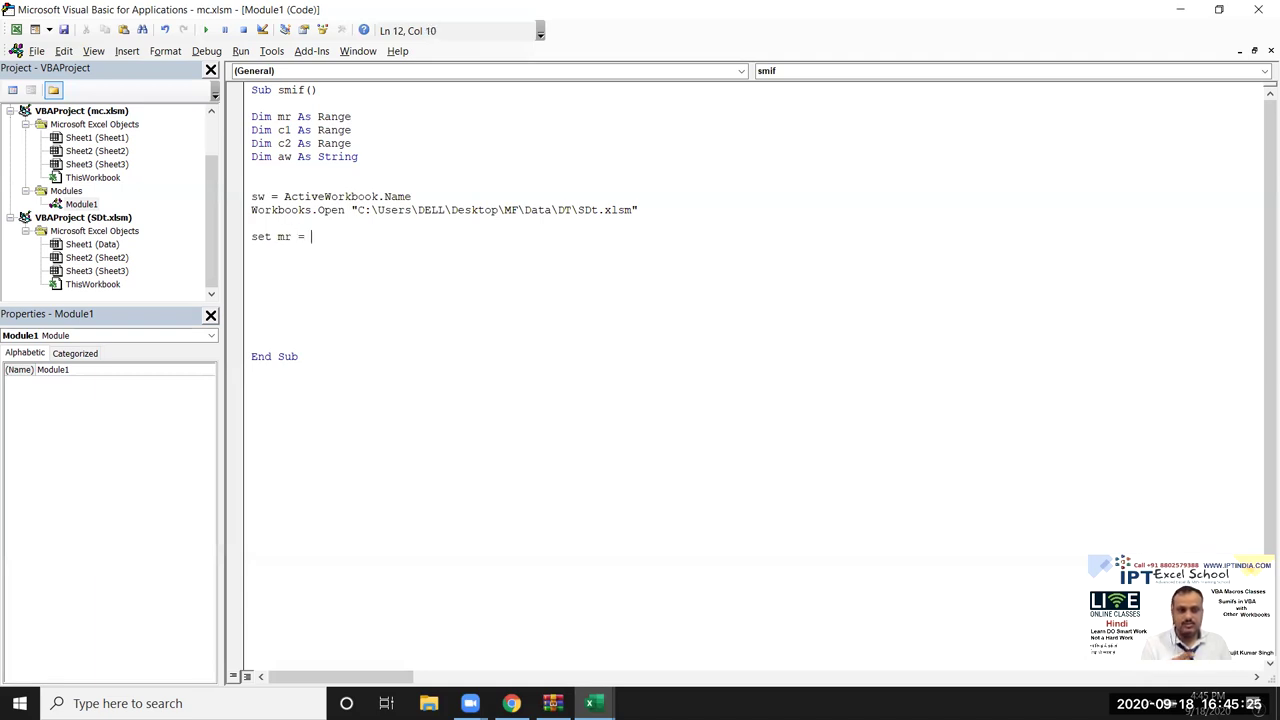
type(" workbooks(")
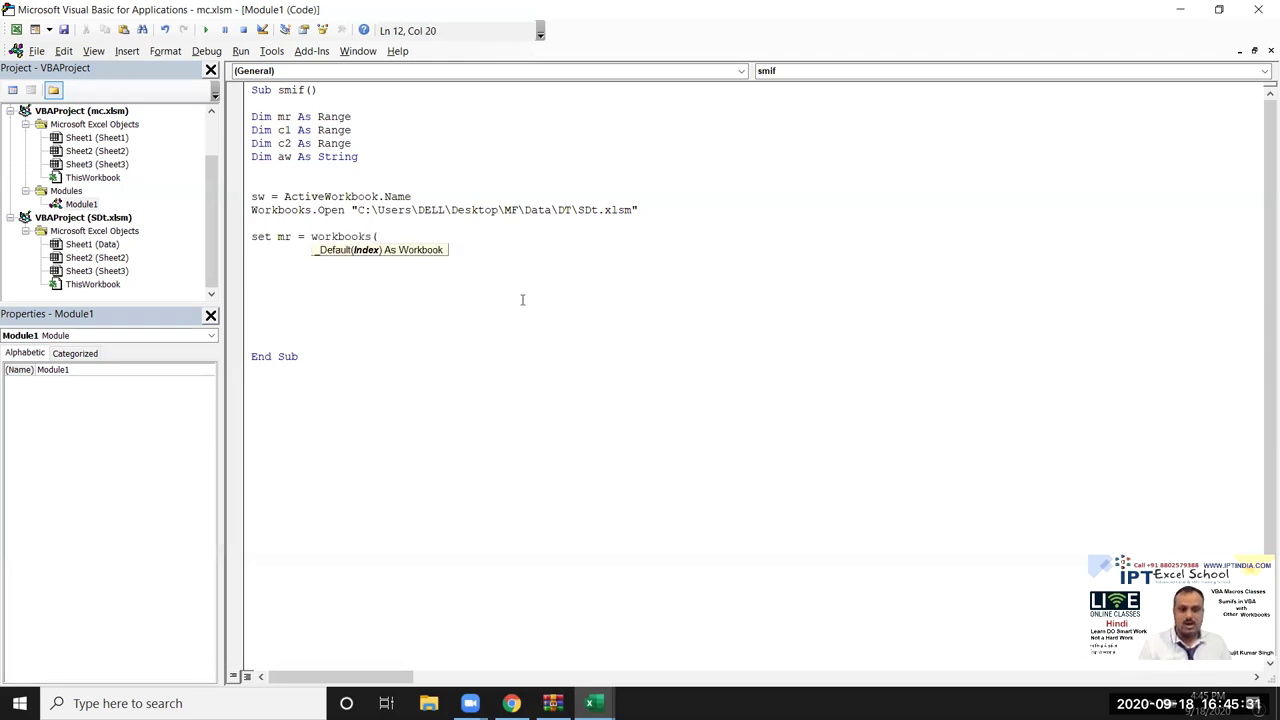
type("SDt.")
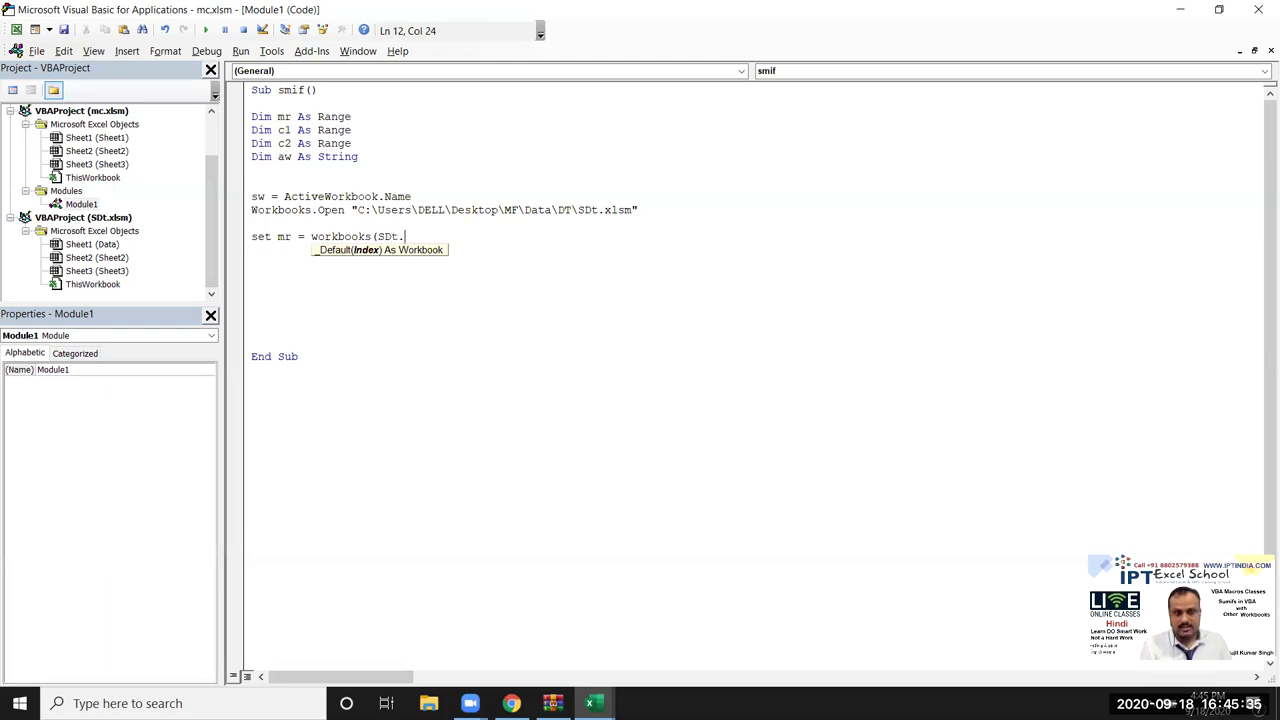
type("xlsm")
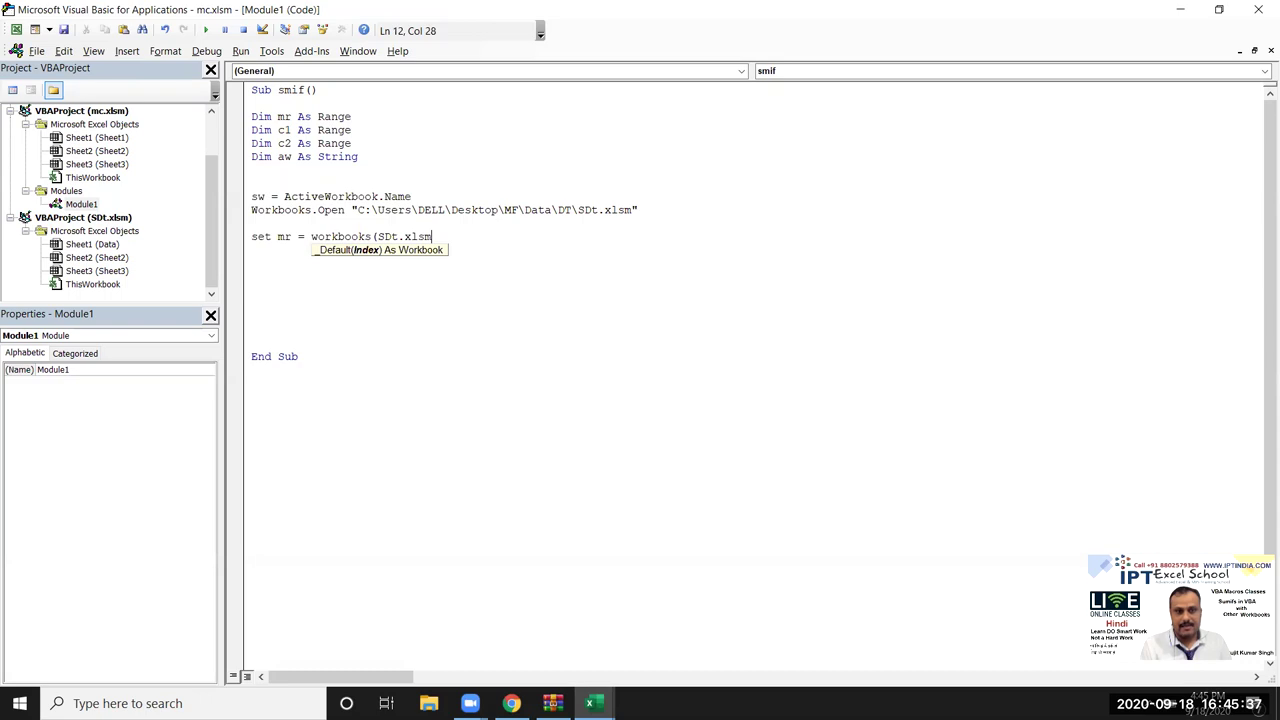
type("\").sh")
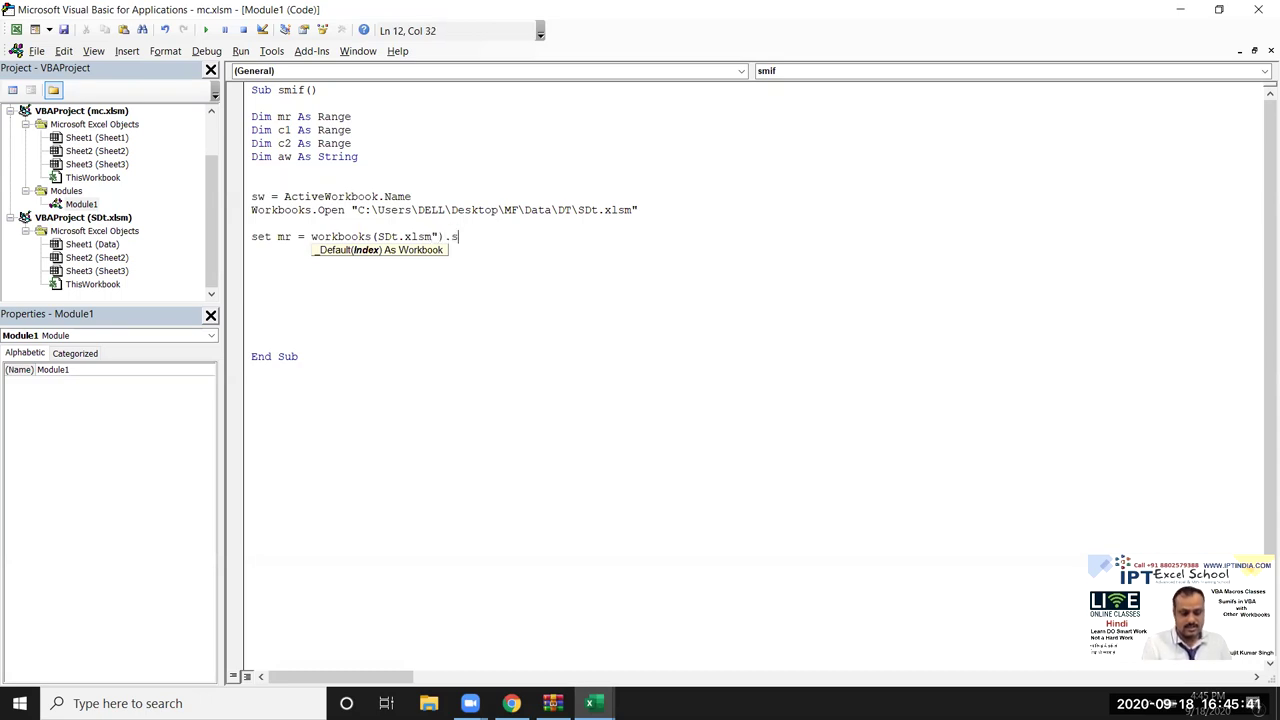
type("eeta(\"Data\").range(")
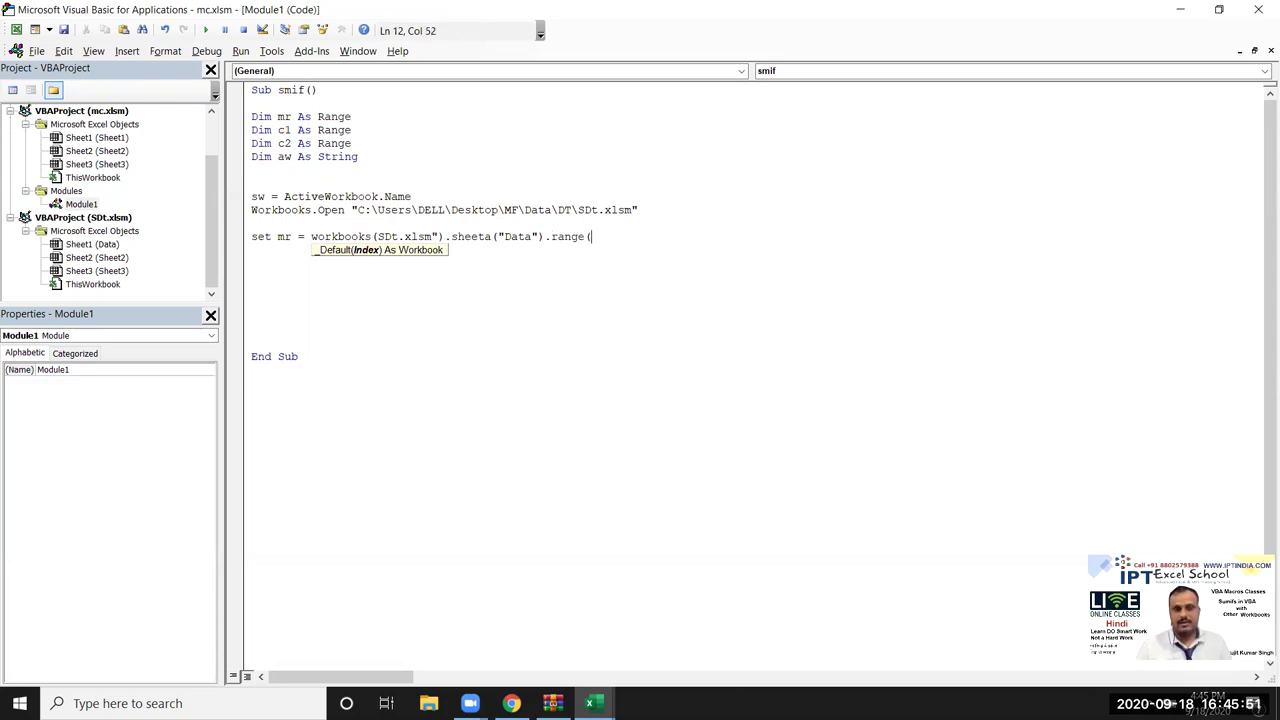
type("\"C")
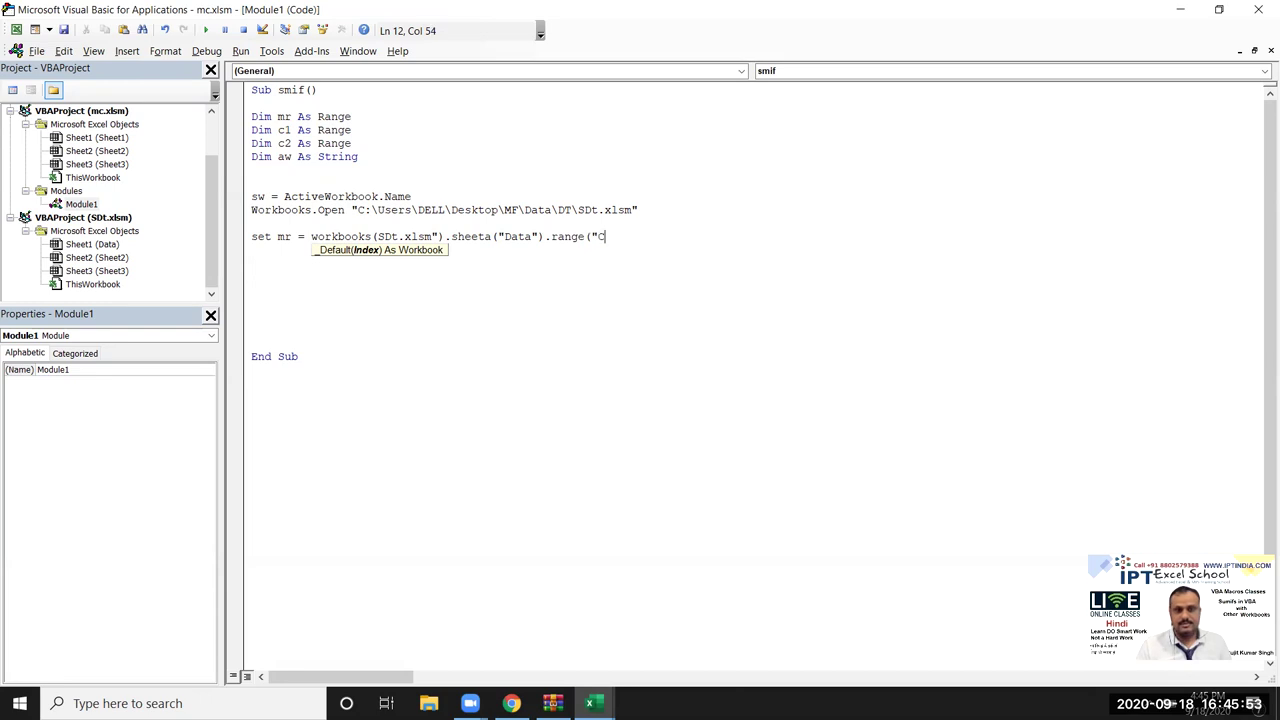
type(":C")
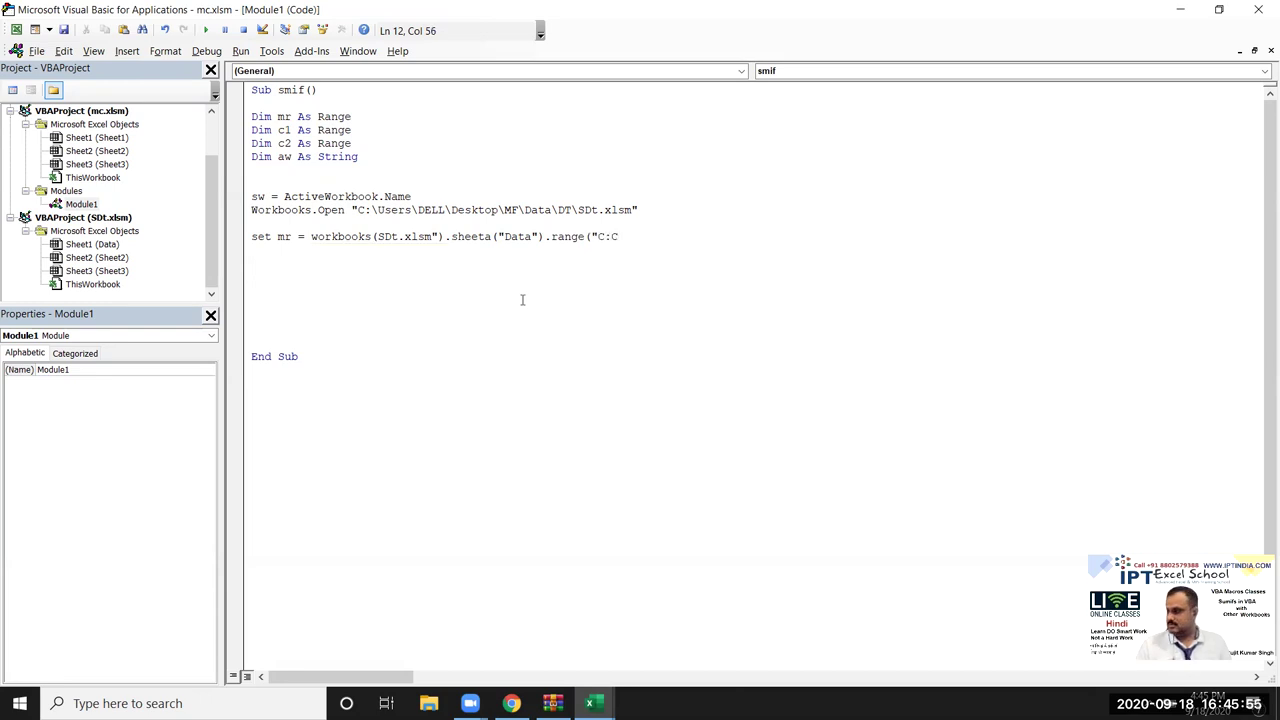
type("\")")
Dismiss the compile error and add the missing quote before SDt.xlsm in the Set mr line.
key("Return")
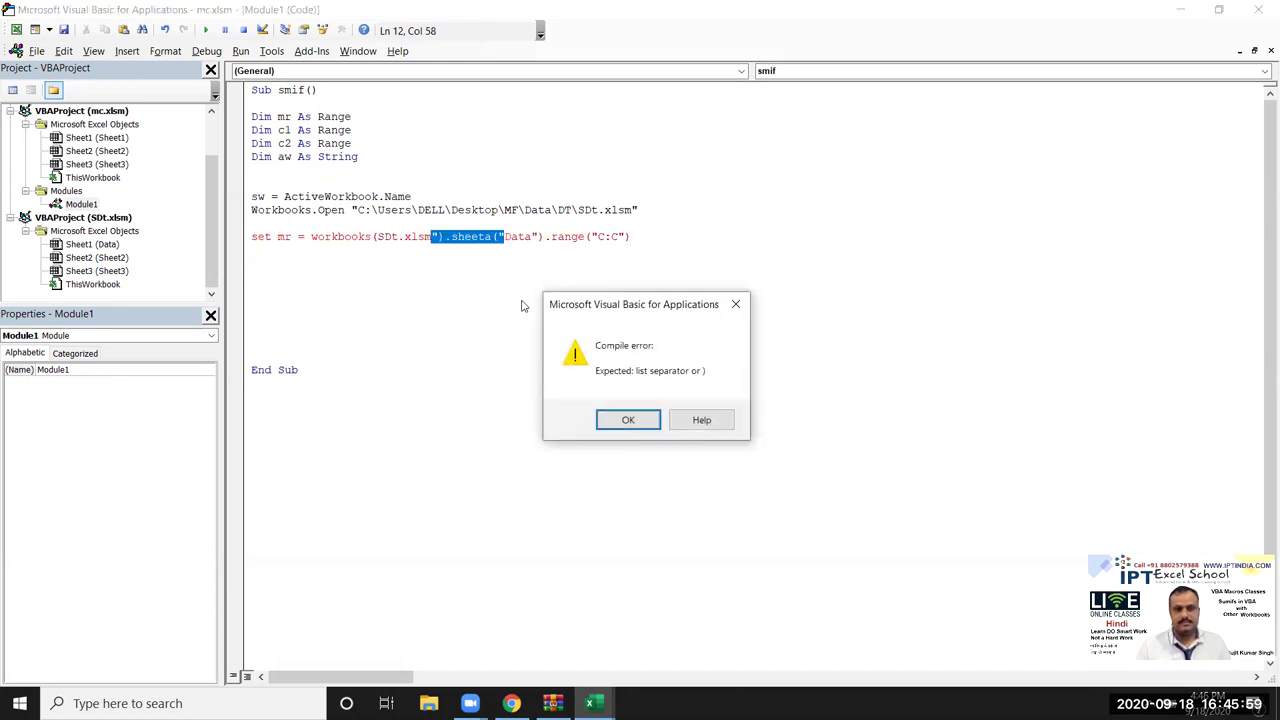
key("Return")
key("Left")
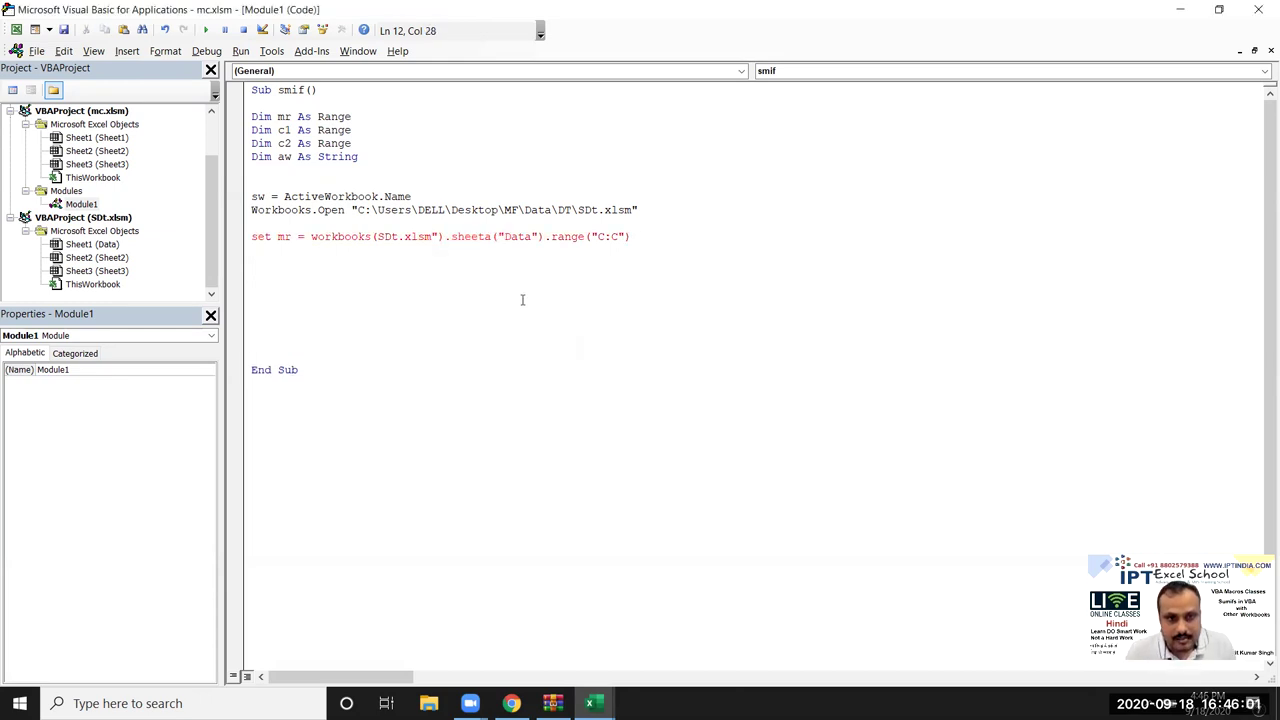
key("Left")
key("Left")
key("Left")
key("Left")
key("Left")
key("Left")
key("Left")
Select the corrected Set mr line.
key("Left")
key("Down")
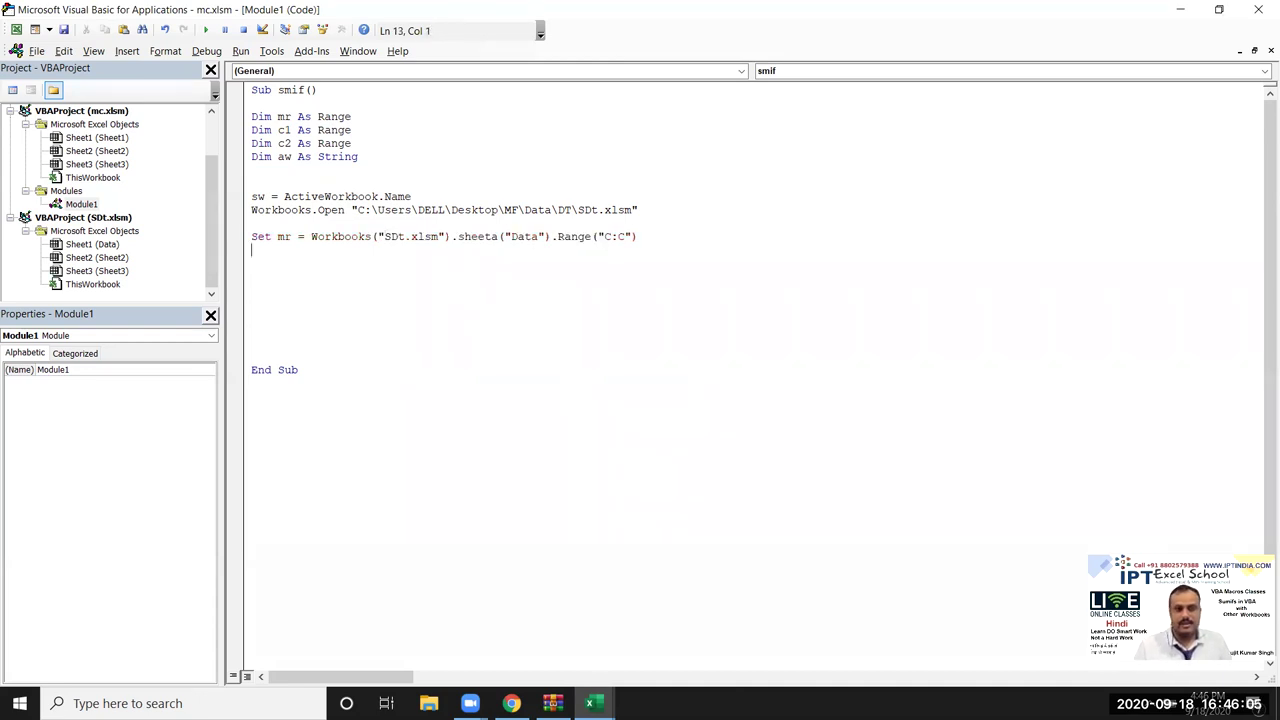
key("Up")
key("Up")
key("shift+Down")
key("shift+Down")
key("Left")
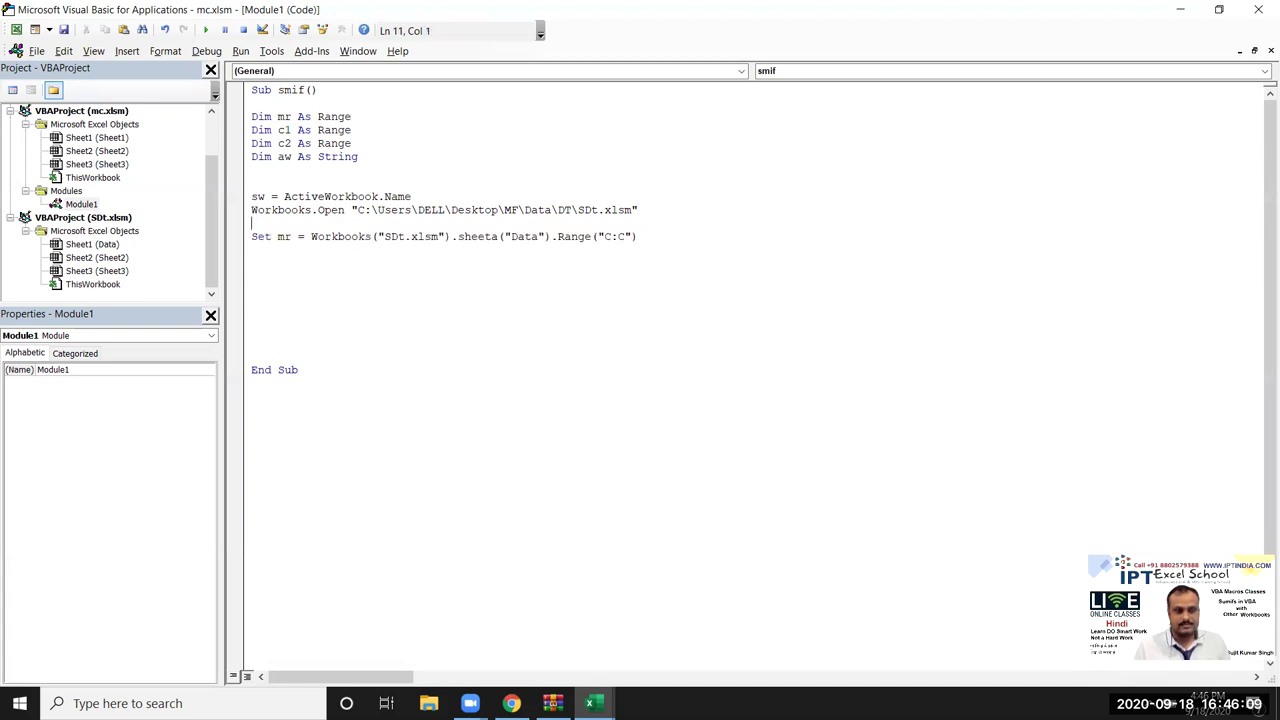
key("shift+Right")
key("shift+Left")
key("shift+Left")
key("shift+Left")
key("shift+Left")
key("shift+Left")
key("shift+Left")
key("shift+Left")
key("shift+Left")
key("shift+Left")
key("shift+Left")
key("shift+Left")
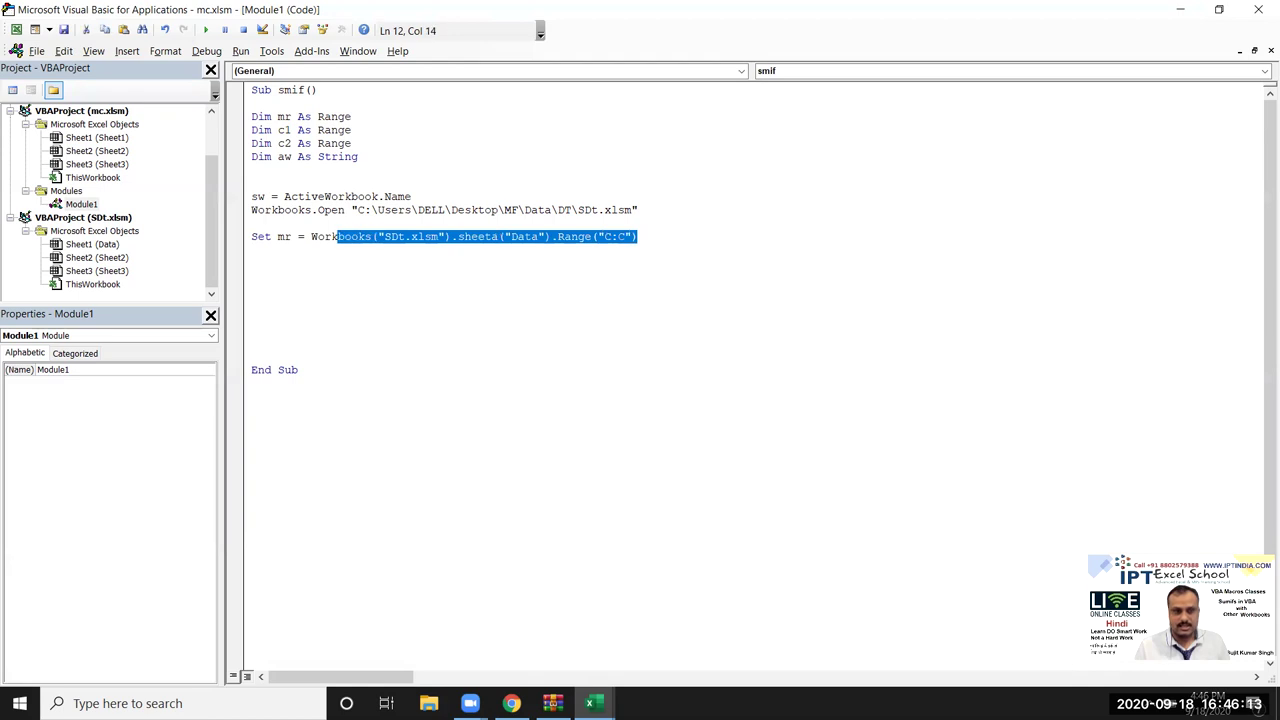
key("shift+Left")
key("shift+Left")
key("shift+Left")
key("shift+Left")
Duplicate the Set mr line and rename the mr declaration to sr.
key("ctrl+c")
key("End")
key("Return")
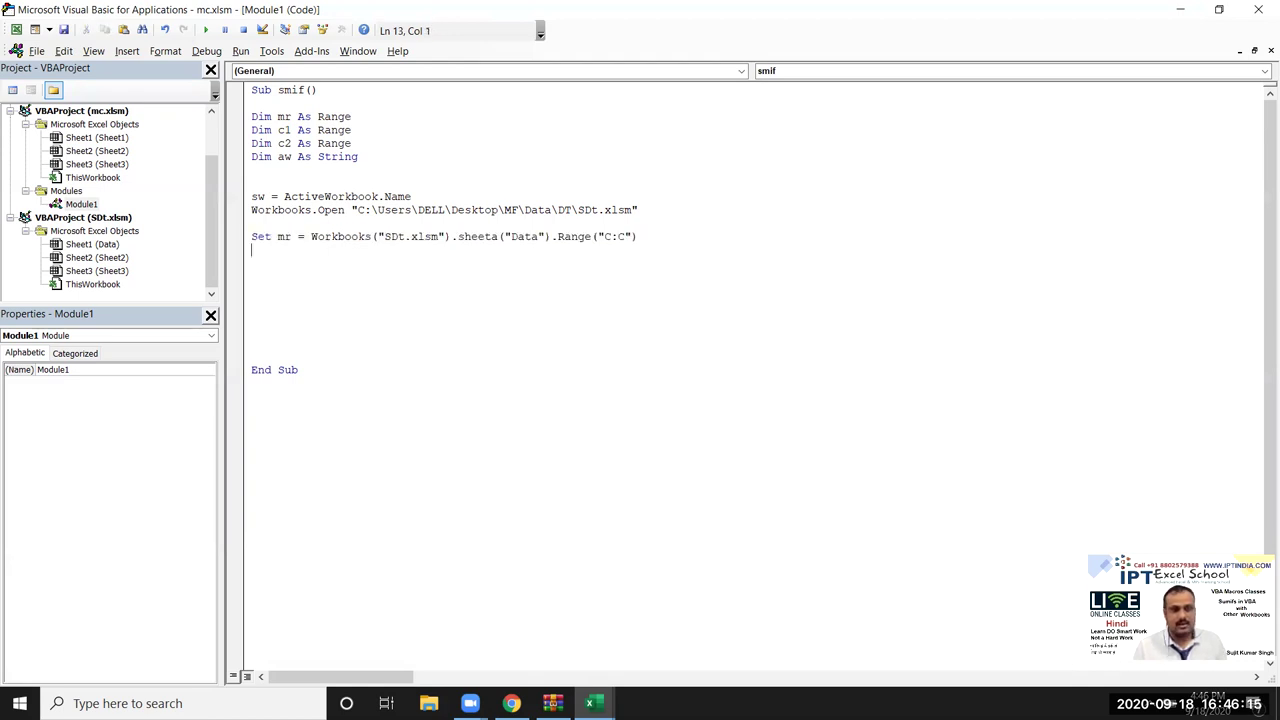
key("ctrl+v")
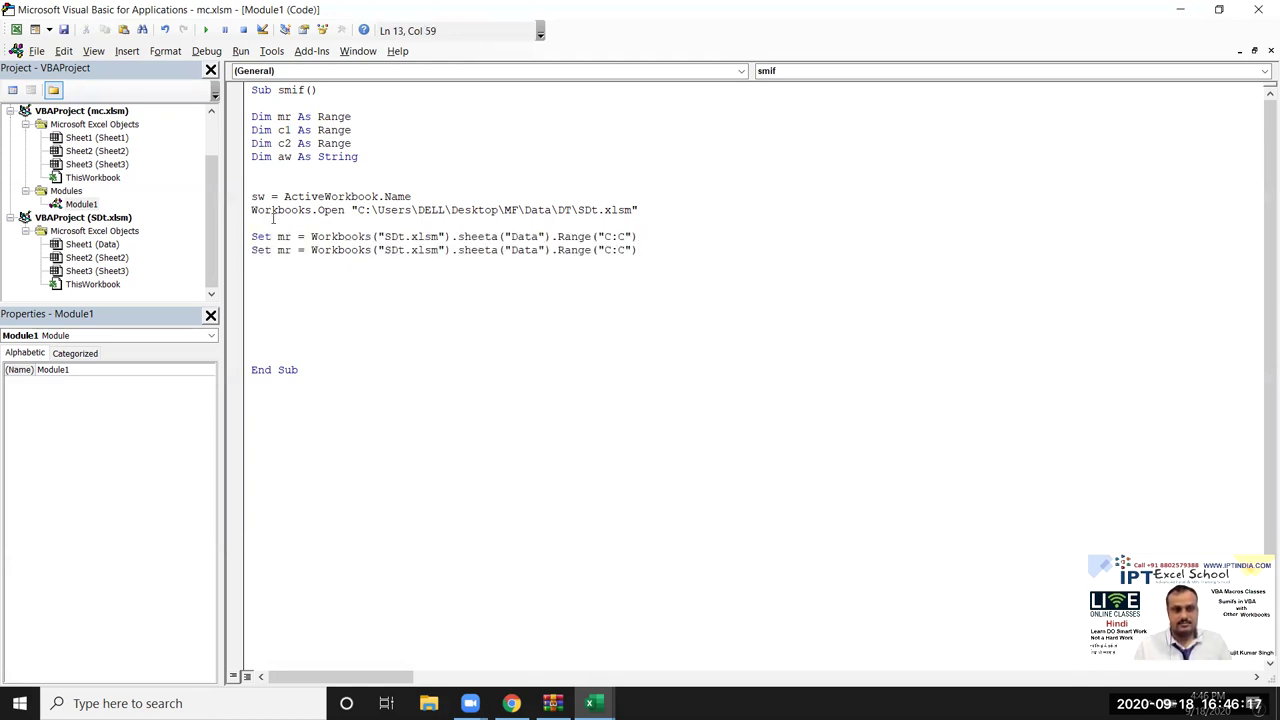
left_click(284, 117)
key("BackSpace")
type("s")
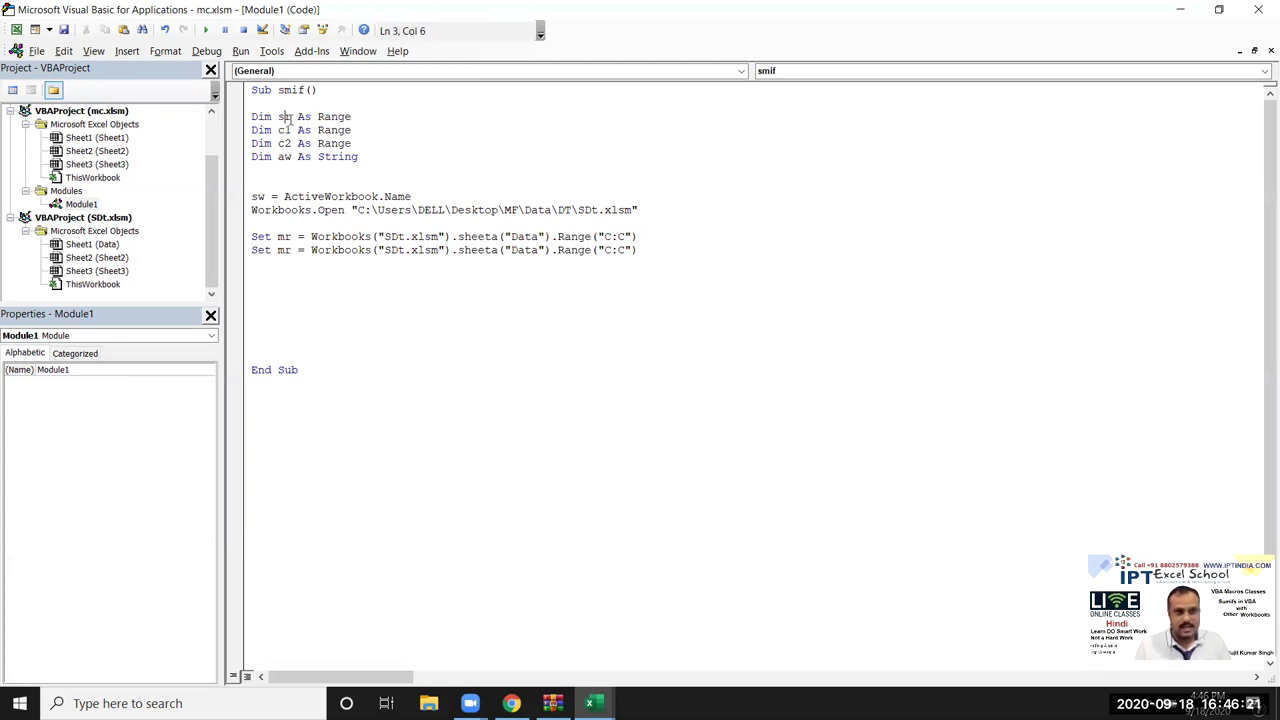
Rename the first Set line to sr and turn the copy into Set c1 = ...Range("a:a").
left_click(284, 237)
key("BackSpace")
type("s")
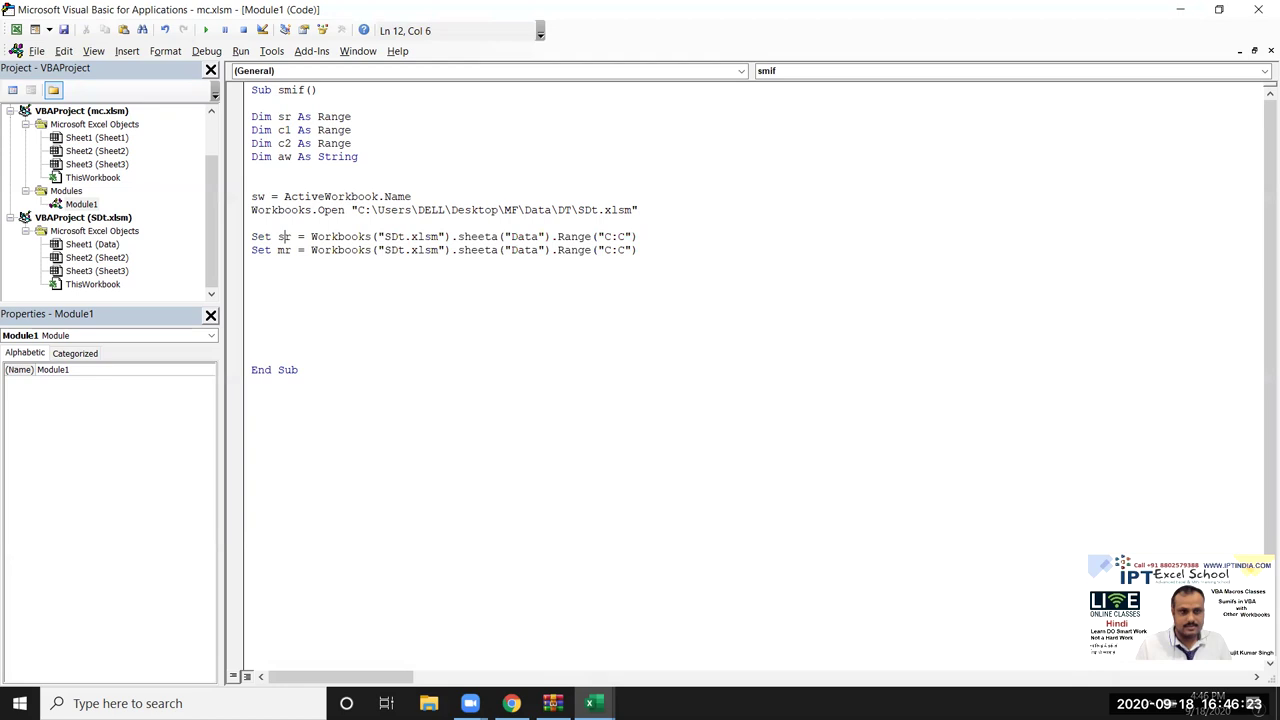
key("Down")
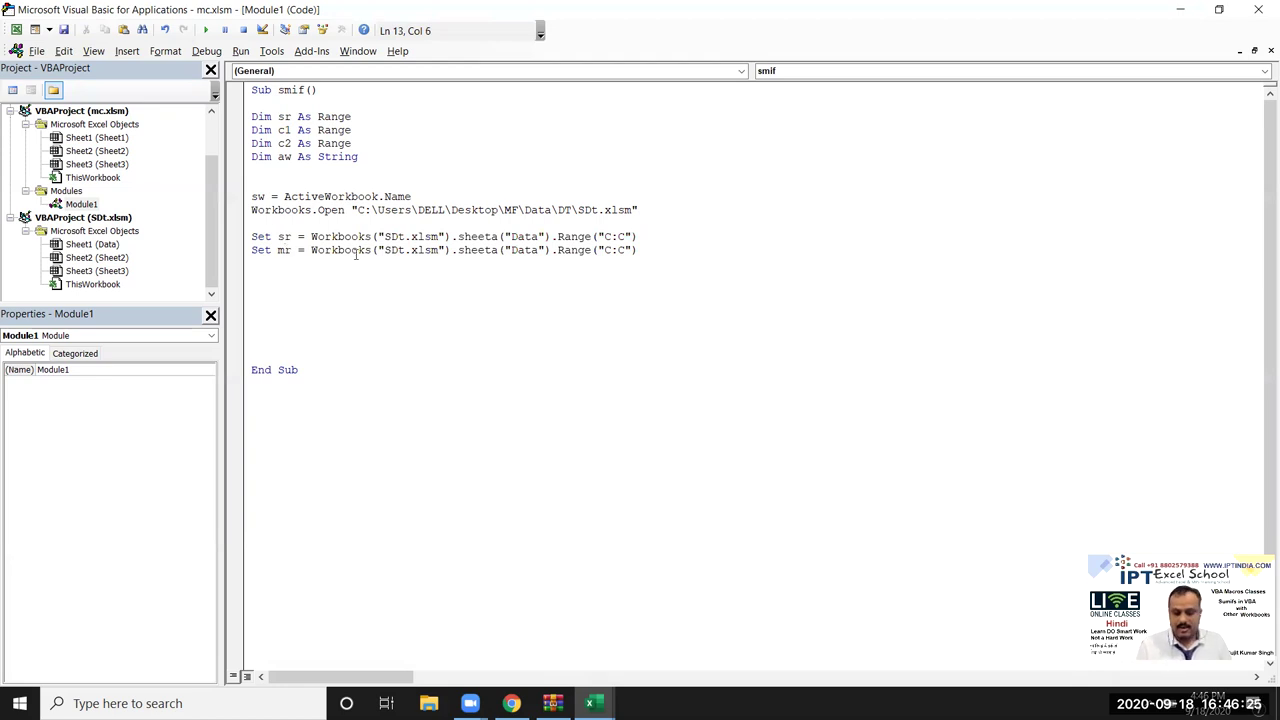
key("BackSpace")
key("Delete")
type("c1")
left_click(614, 289)
double_click(606, 249)
type("a")
key("Right")
key("Delete")
type("a")
Add Set c2 = Workbooks("SDt.xlsm").Sheets("Data").Range("b:b") on the next line.
key("Return")
type("set ")
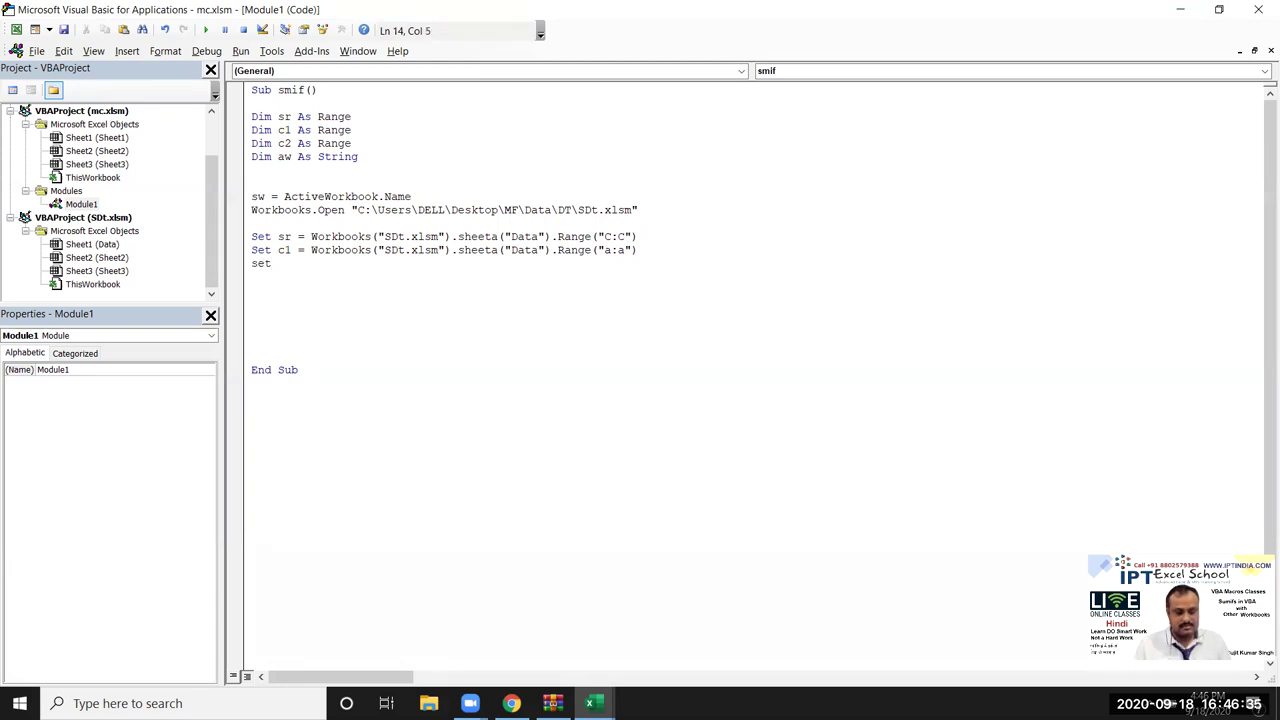
type("c2")
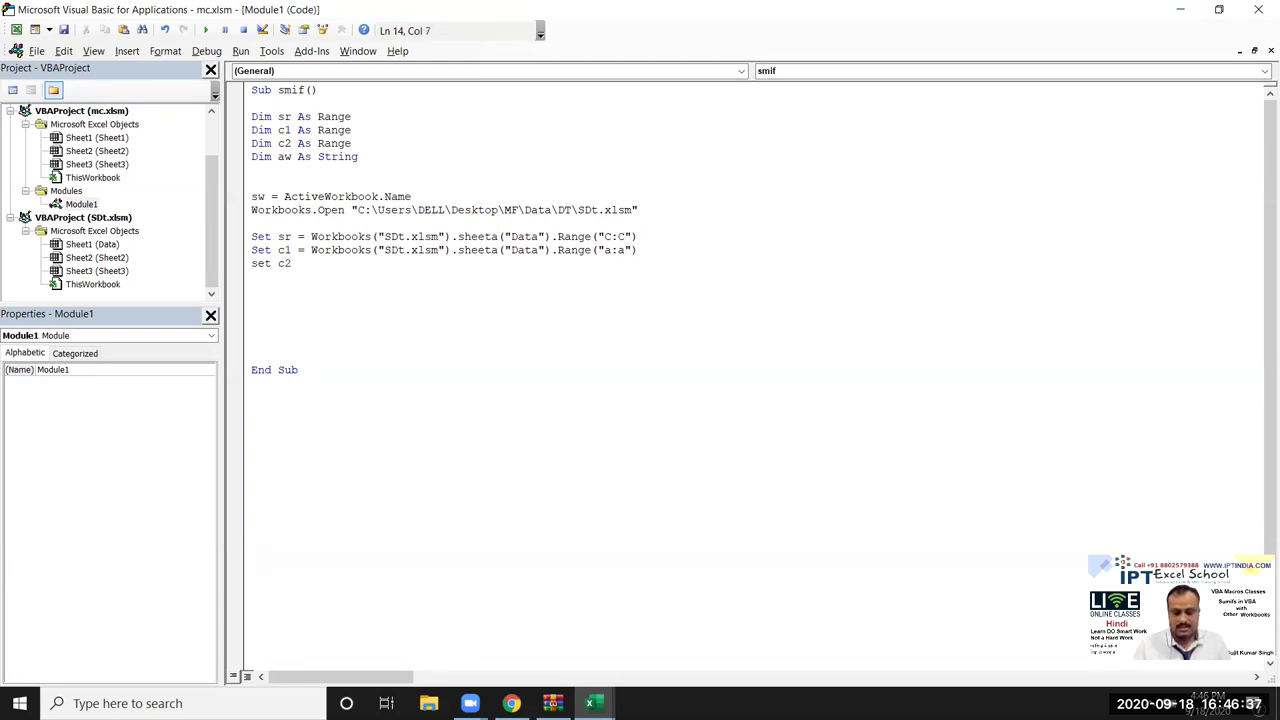
type(" =")
key("ctrl+v")
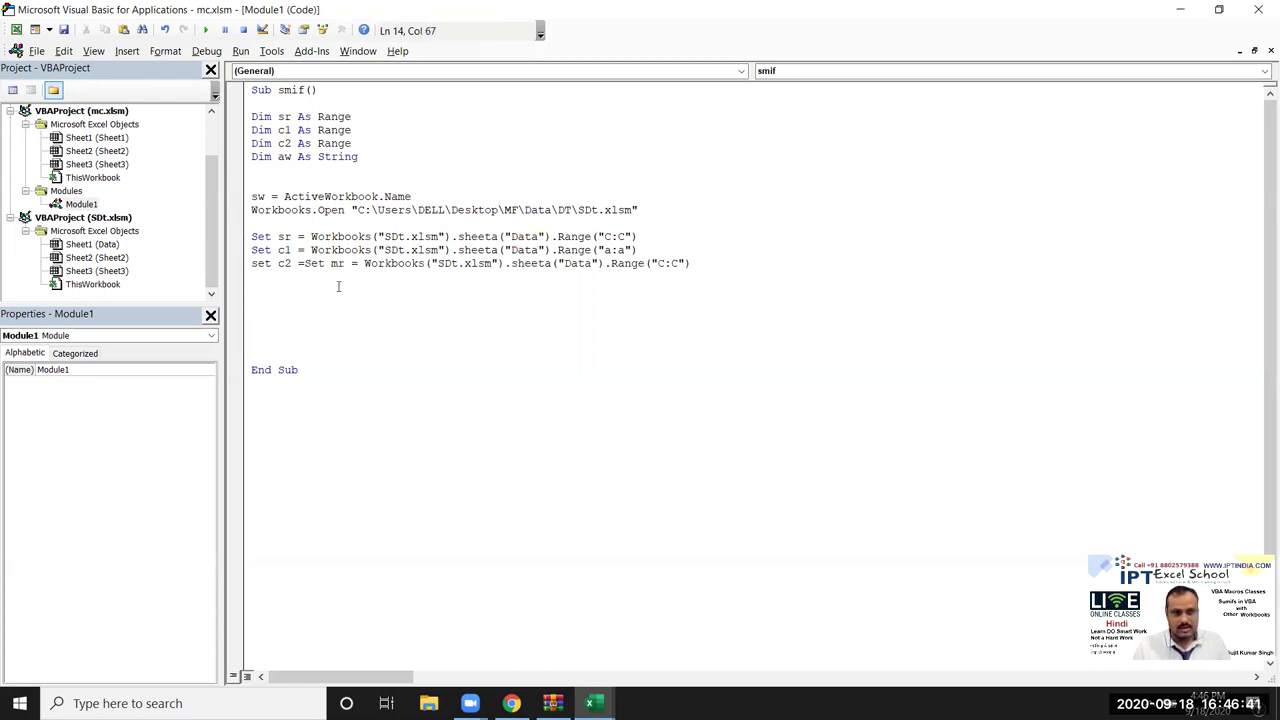
left_click(361, 264)
key("BackSpace")
key("BackSpace")
key("BackSpace")
key("BackSpace")
key("BackSpace")
key("BackSpace")
key("BackSpace")
key("BackSpace")
key("BackSpace")
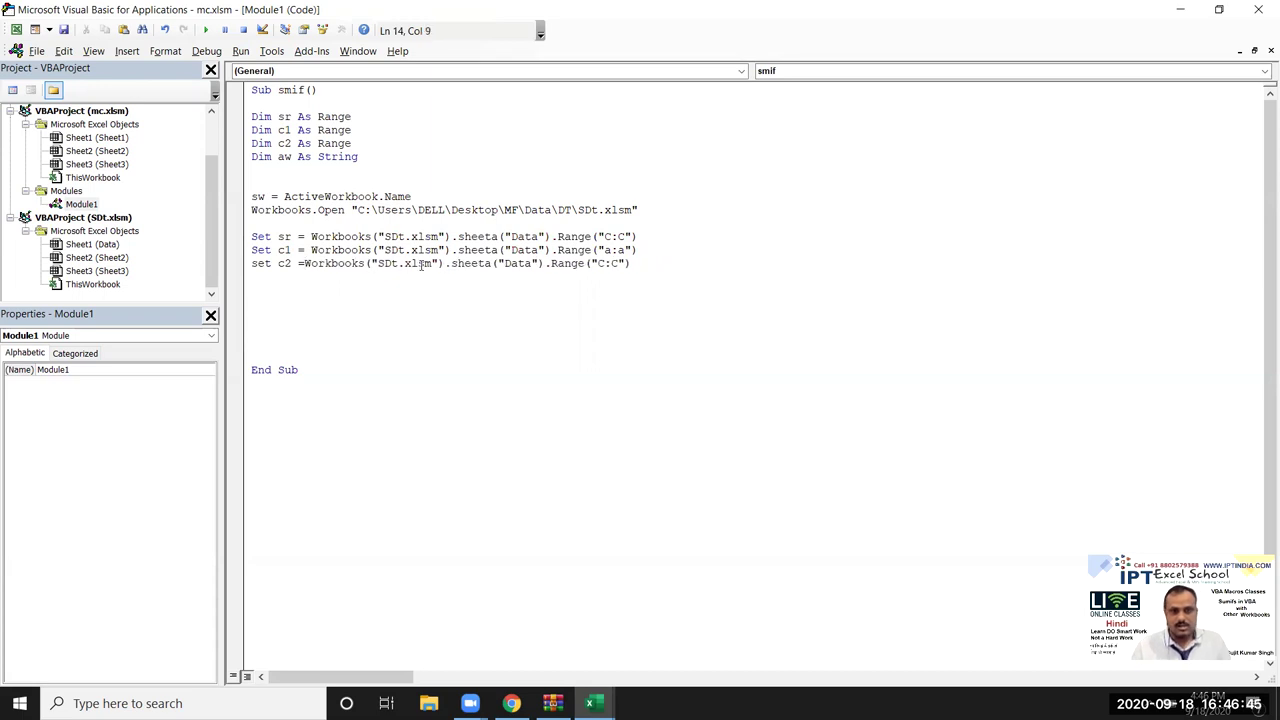
left_click(597, 264)
type("b")
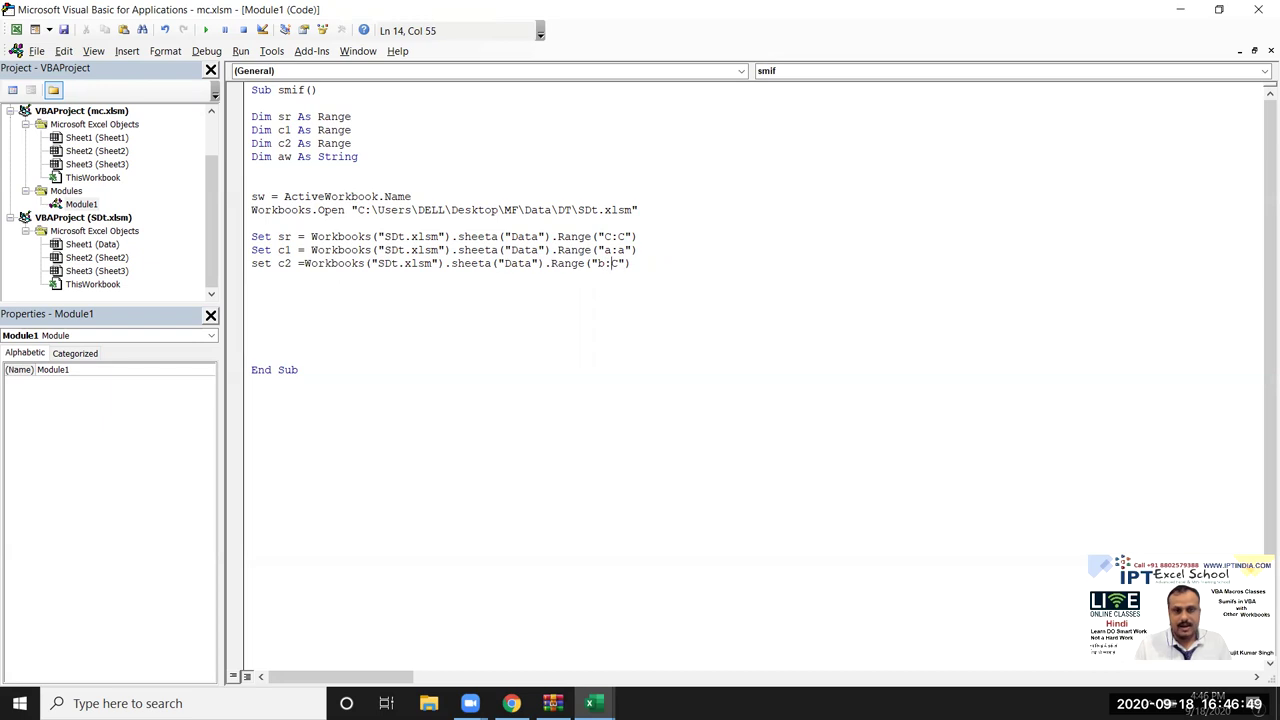
key("Delete")
type("b")
key("Down")
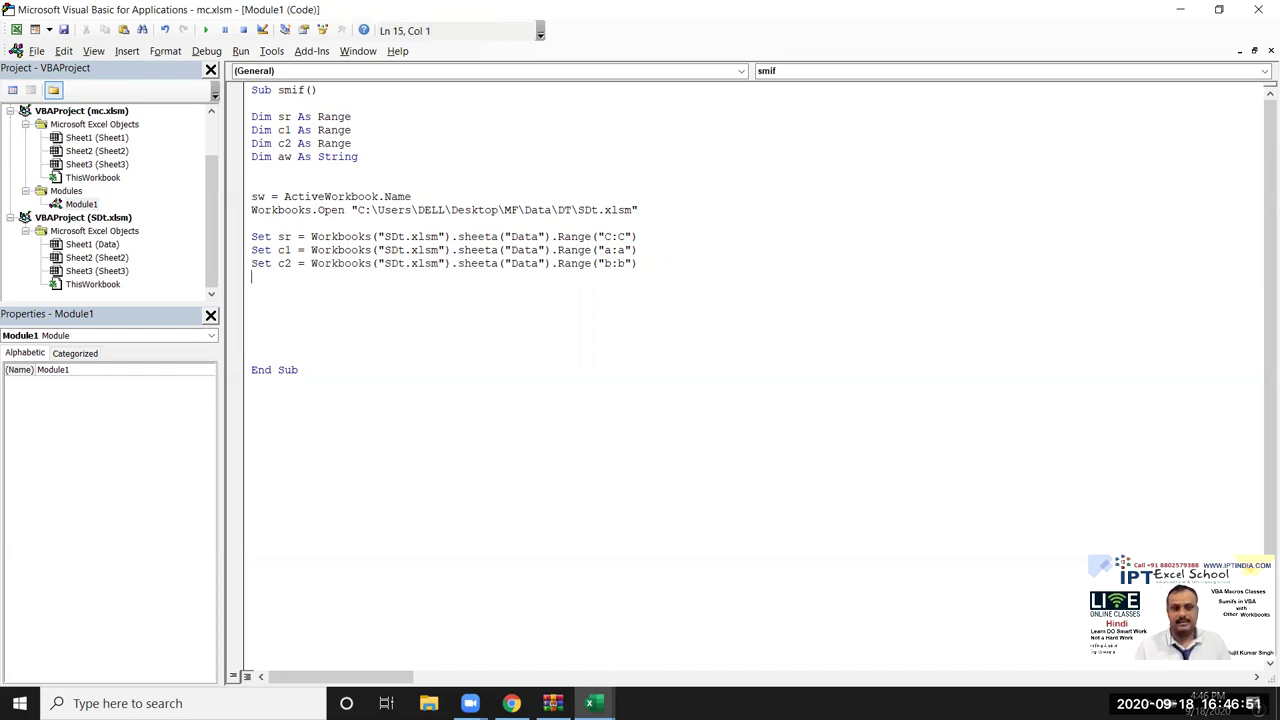
key("Return")
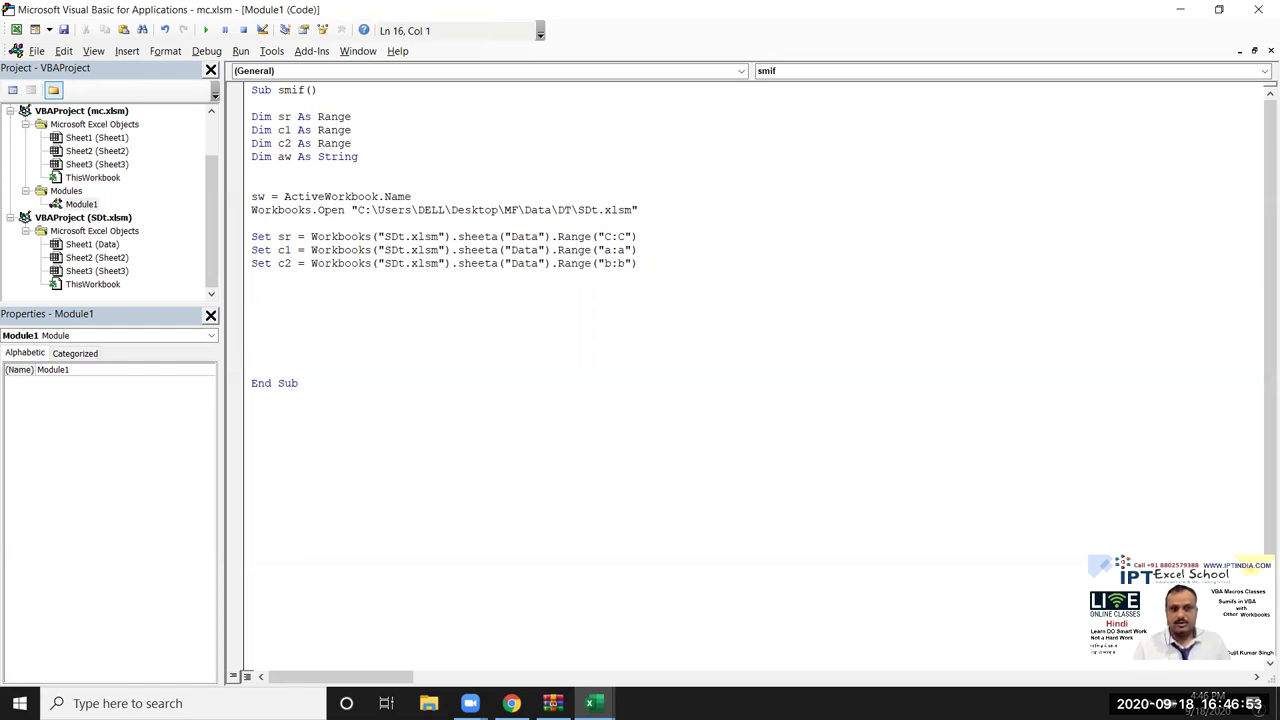
Highlight the sr, c1 and c2 range lines to explain them.
key("Up")
key("Up")
key("Up")
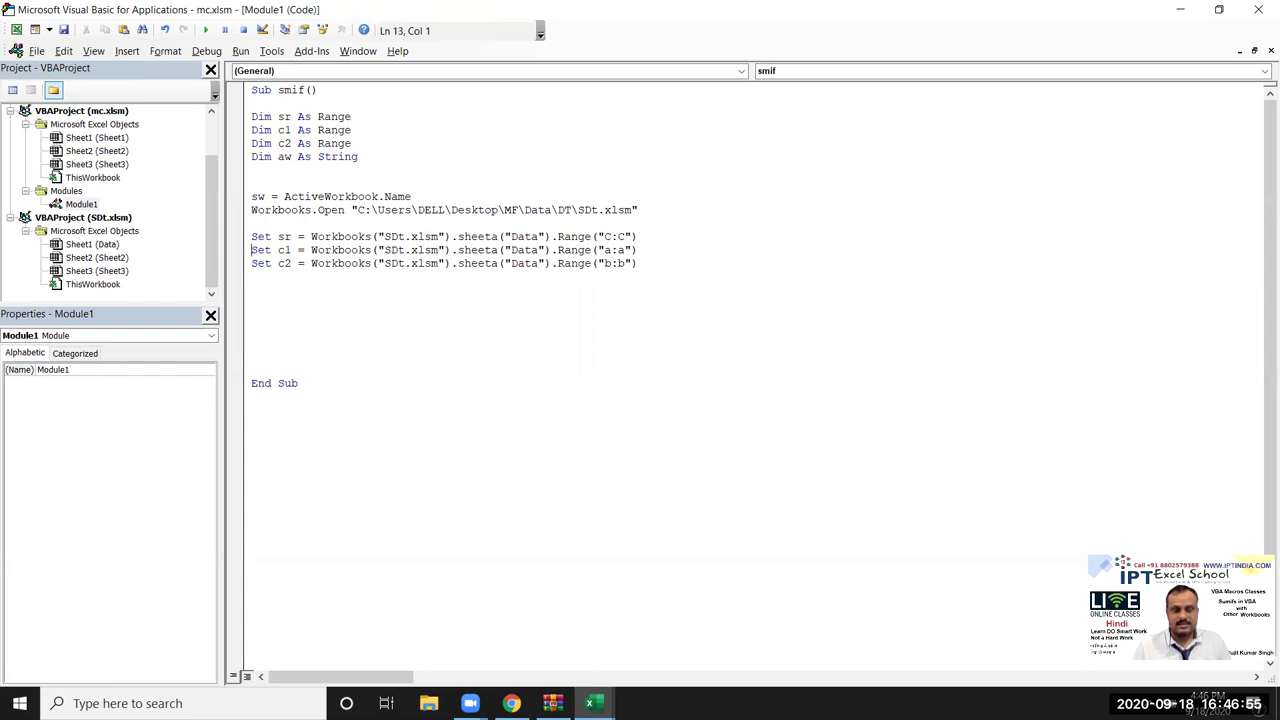
key("shift+Down")
key("Right")
key("shift+Down")
key("Right")
key("shift+Down")
key("shift+Up")
key("shift+Up")
key("shift+Down")
key("shift+Down")
key("shift+Up")
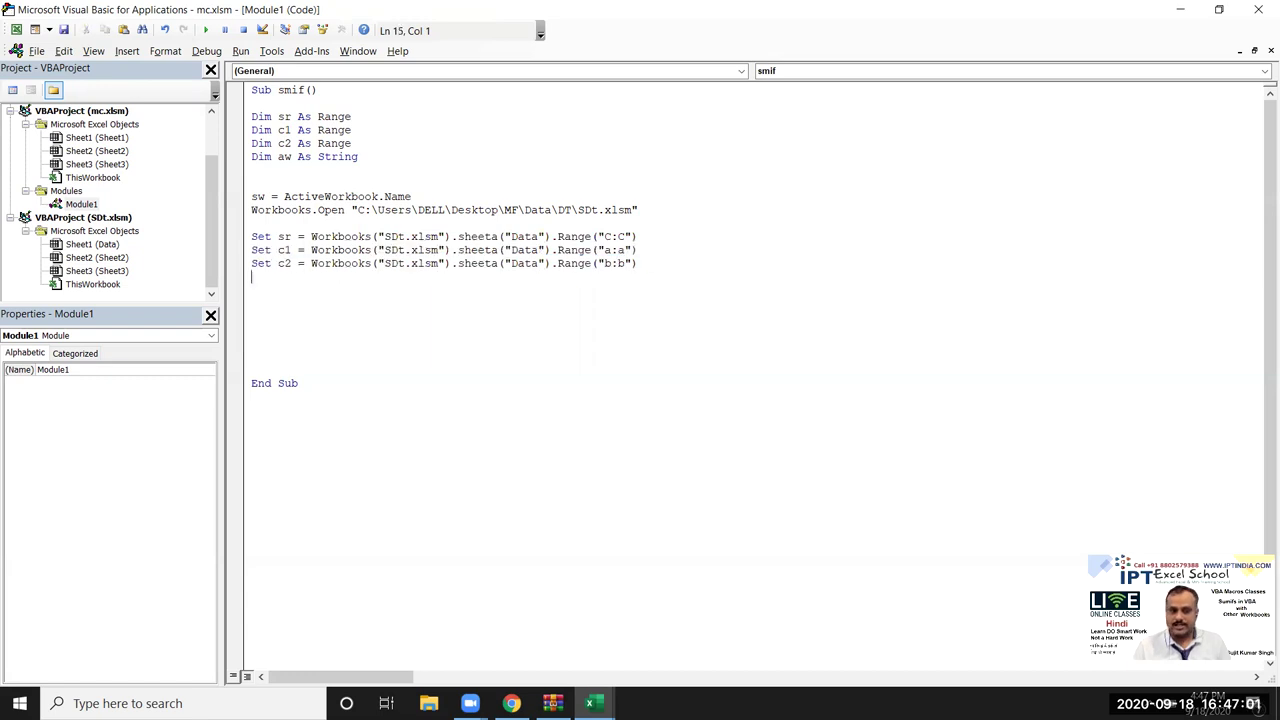
key("Up")
key("shift+Down")
key("Right")
key("shift+Down")
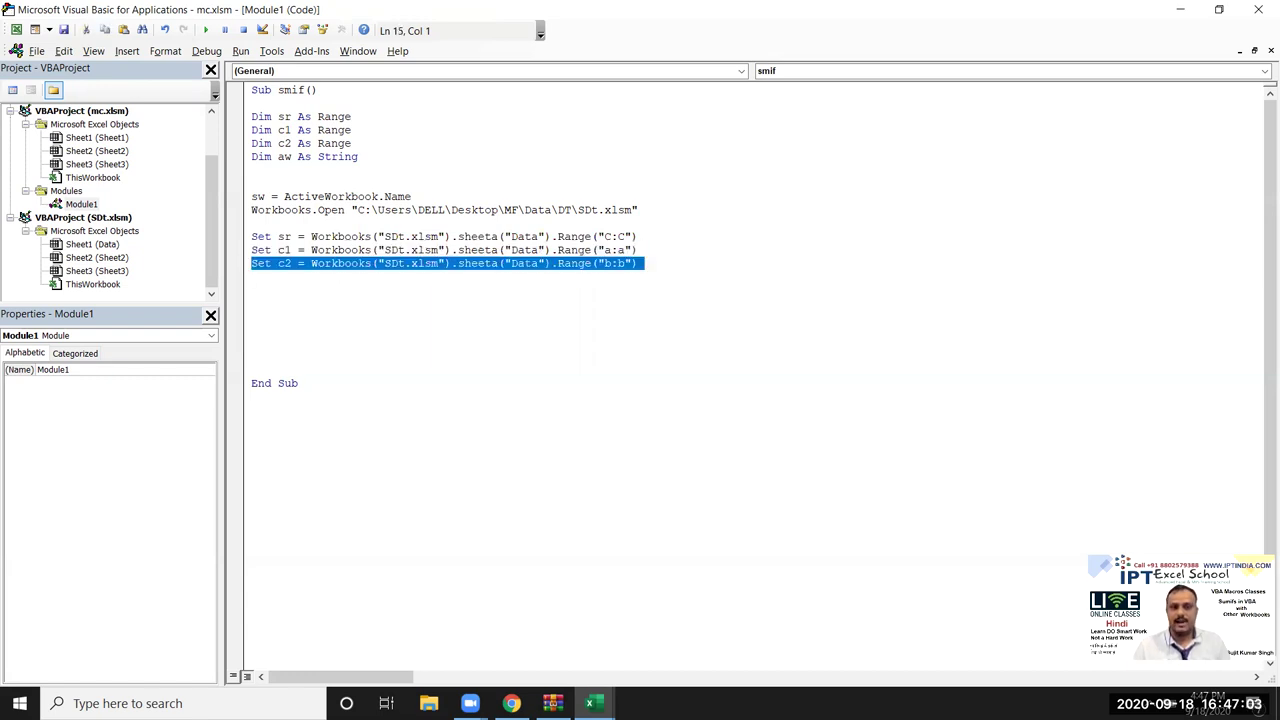
key("Right")
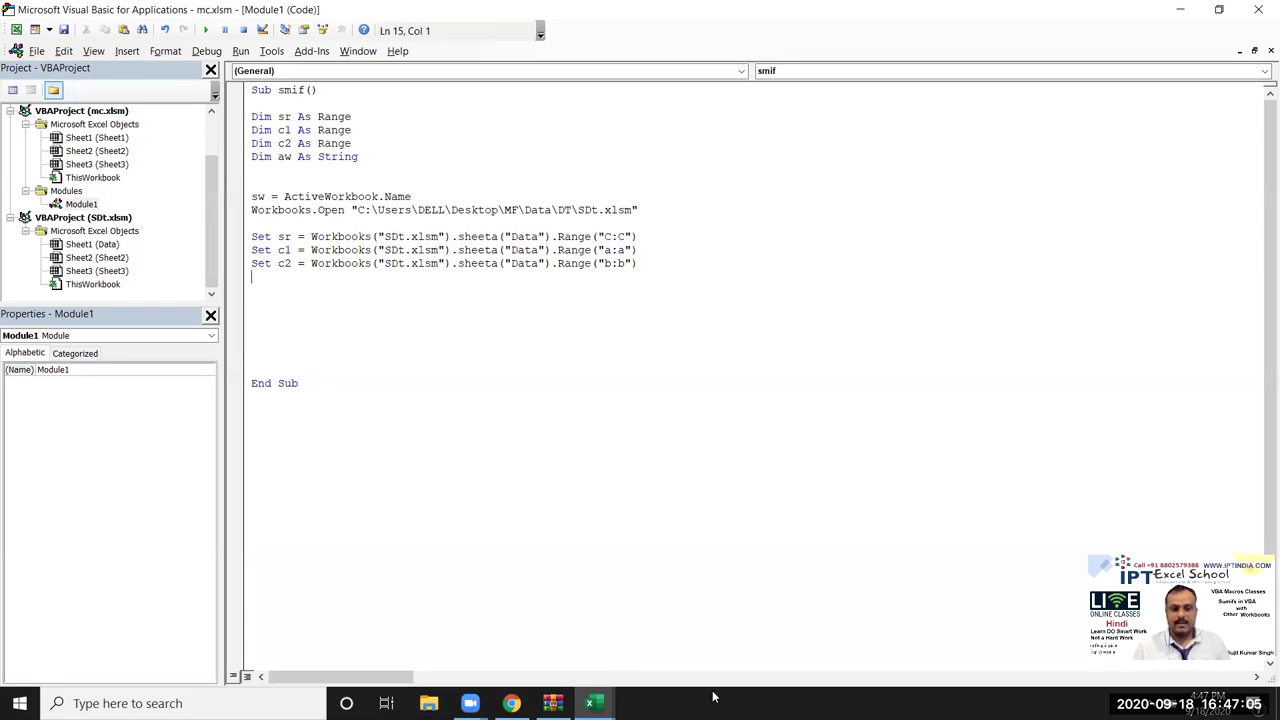
mouse_move(590, 703)
left_click(487, 655)
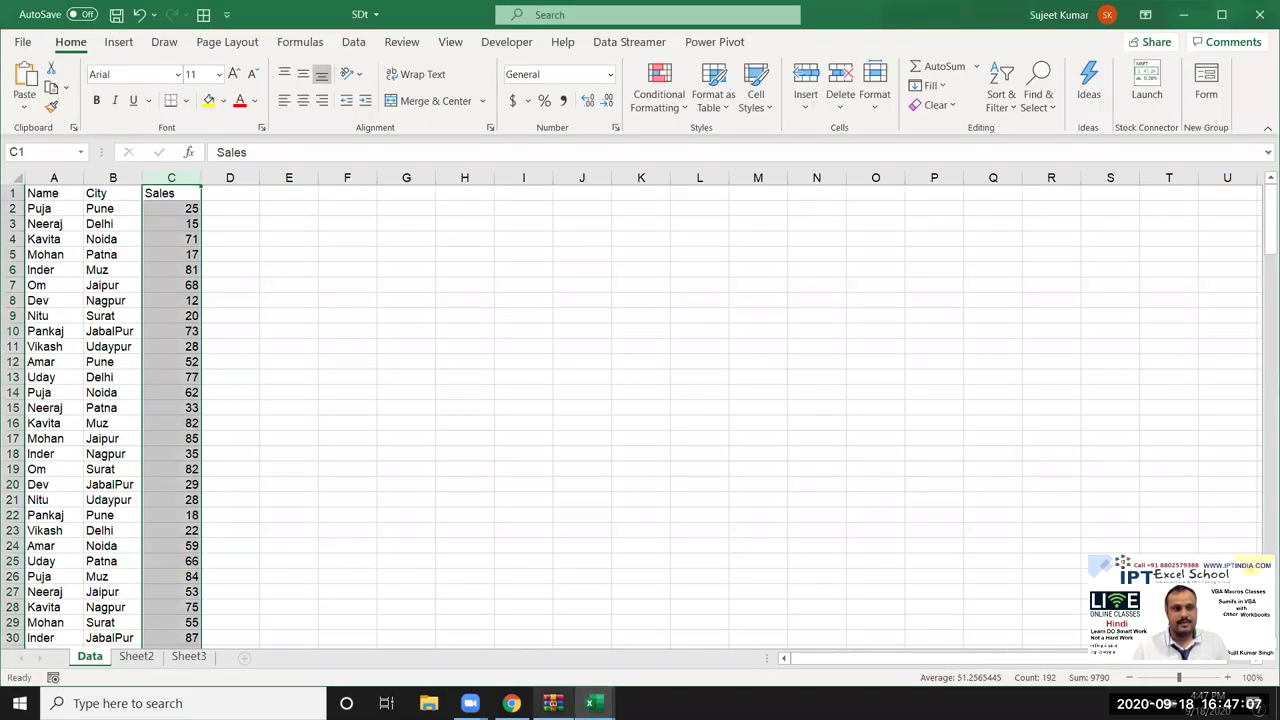
left_click(54, 177)
left_click(172, 177)
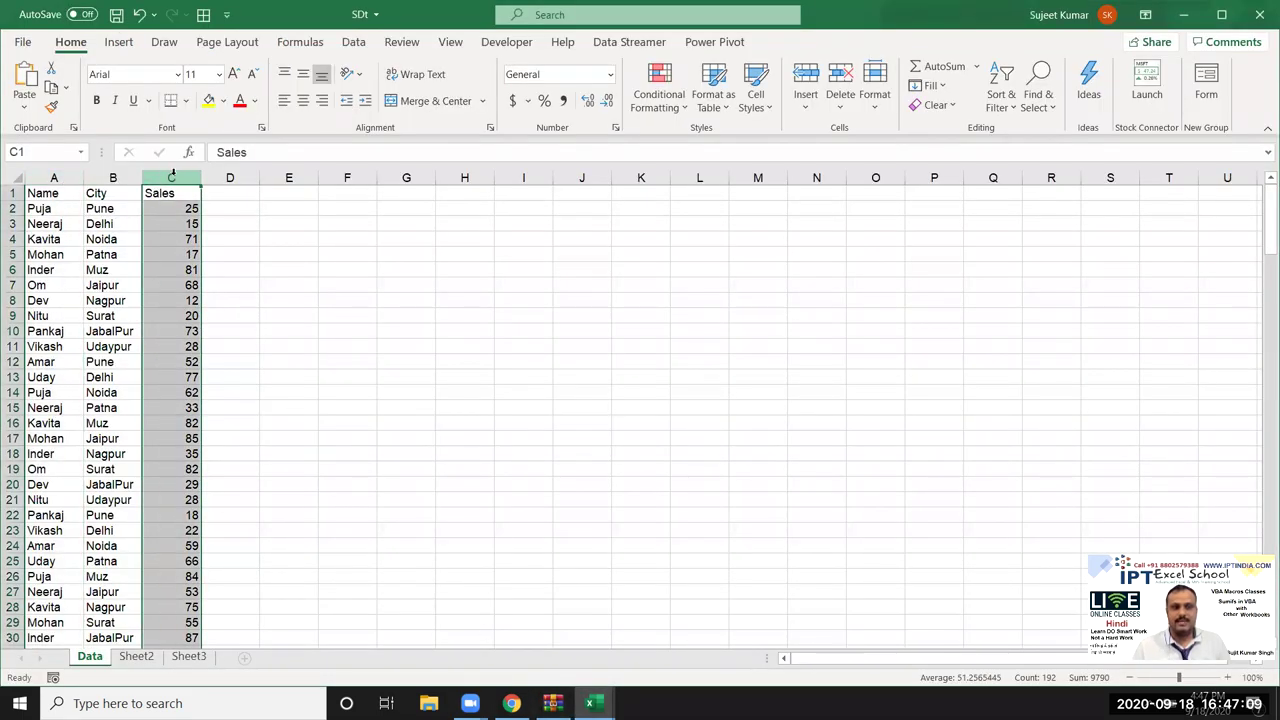
left_click(54, 177)
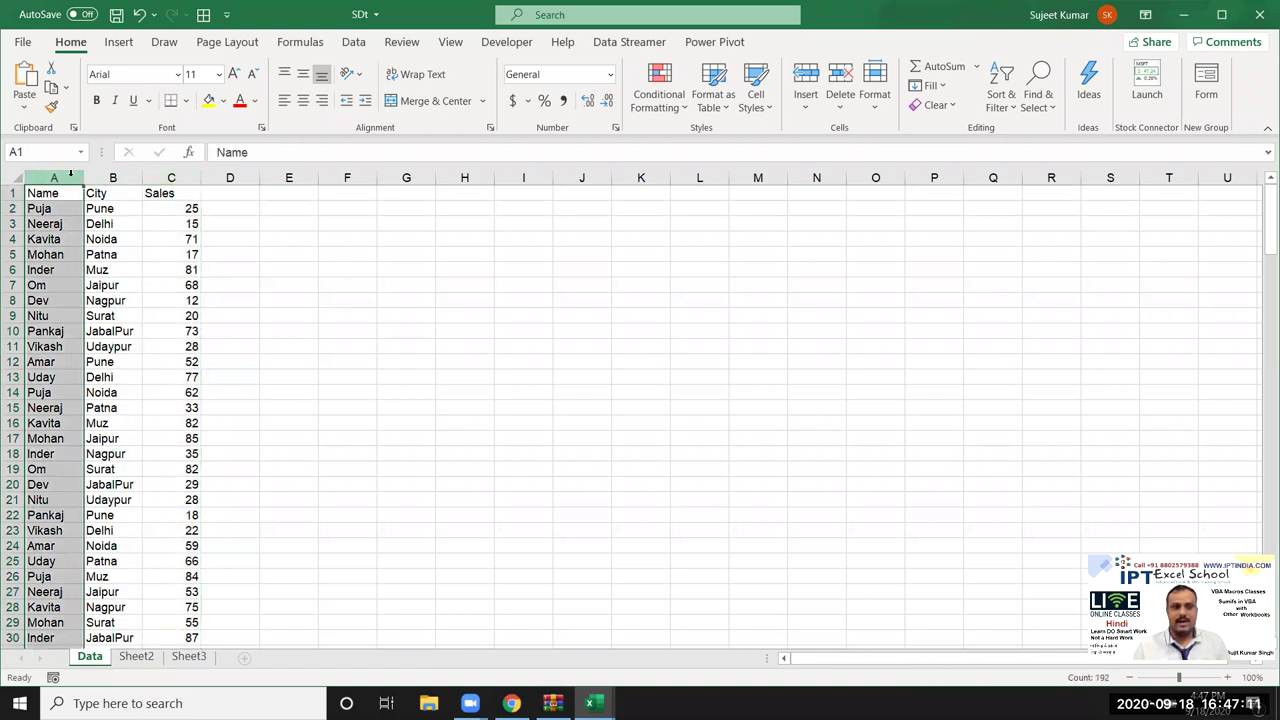
left_click(101, 172)
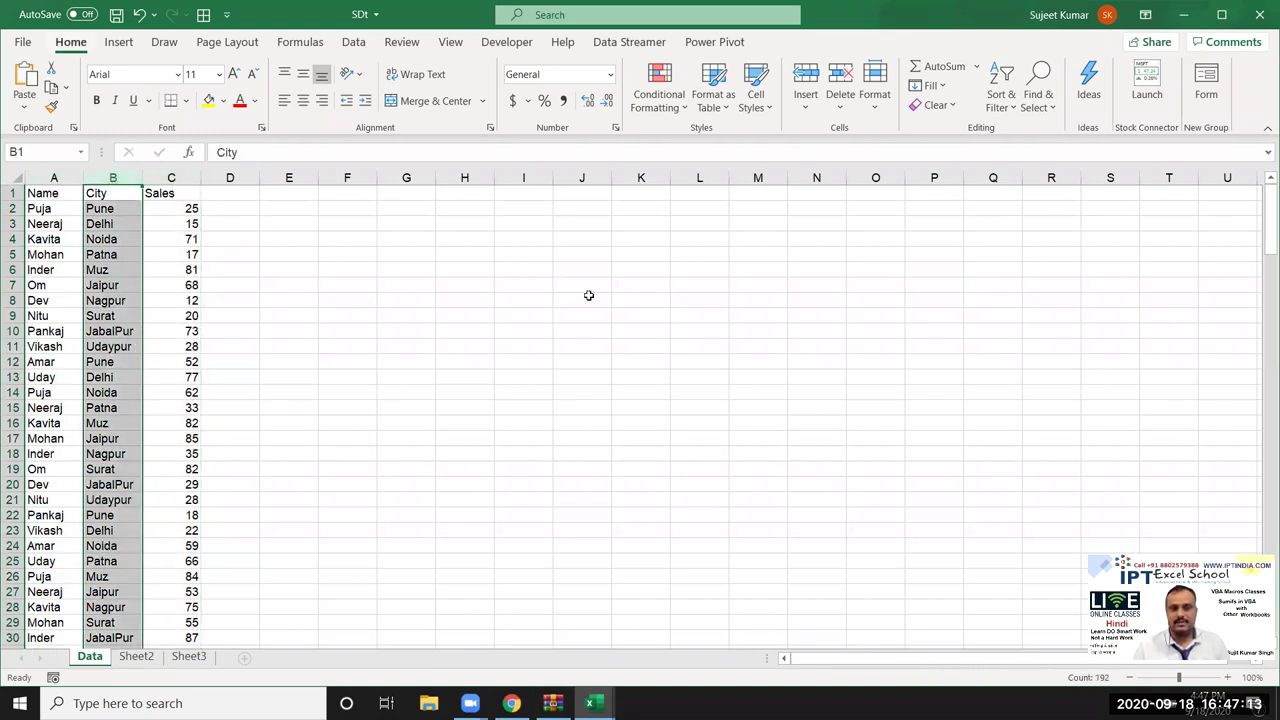
key("alt")
key("alt+F11")
Add a Workbooks(sw).Activate line below the Set statements.
left_click(311, 291)
key("Return")
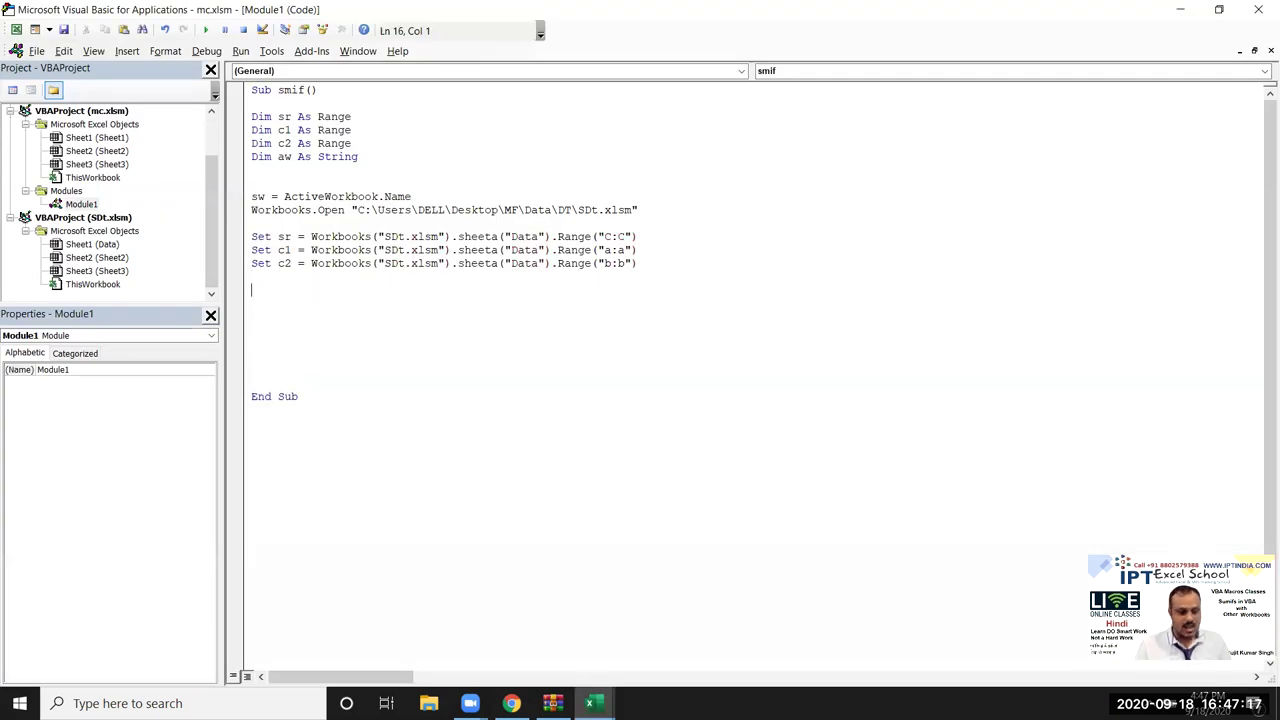
type("workbooks(")
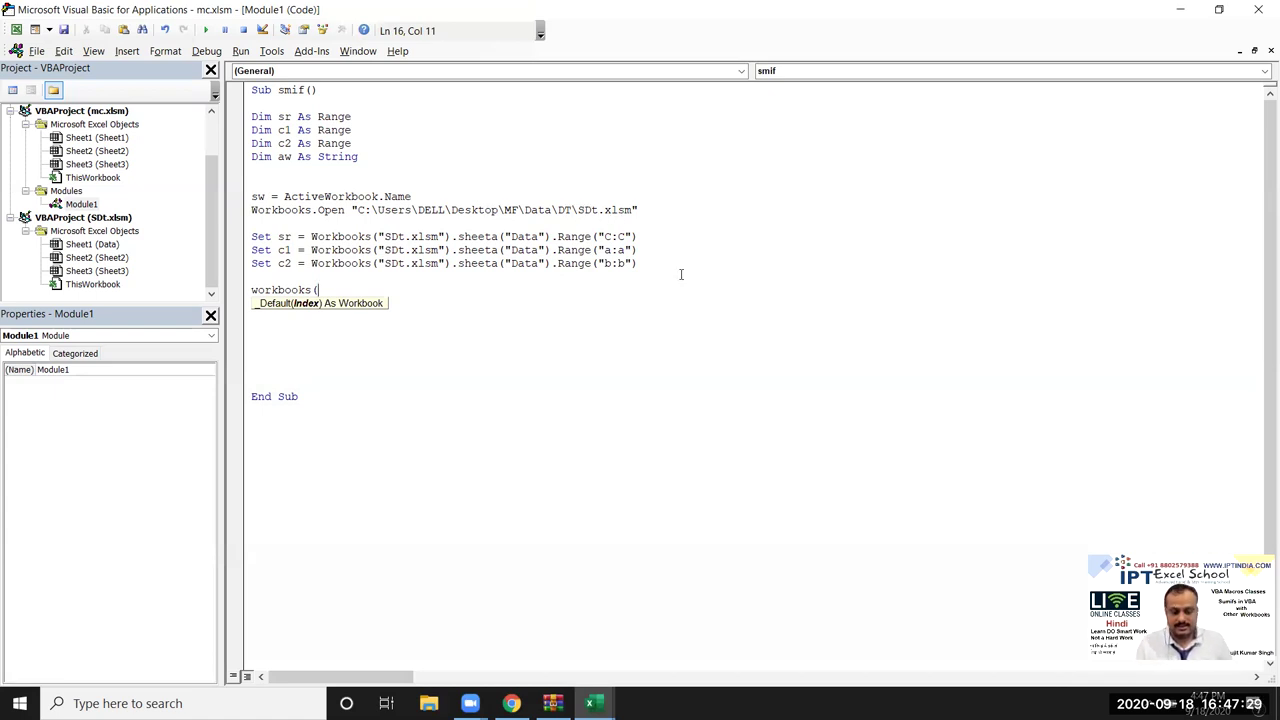
type("sw")
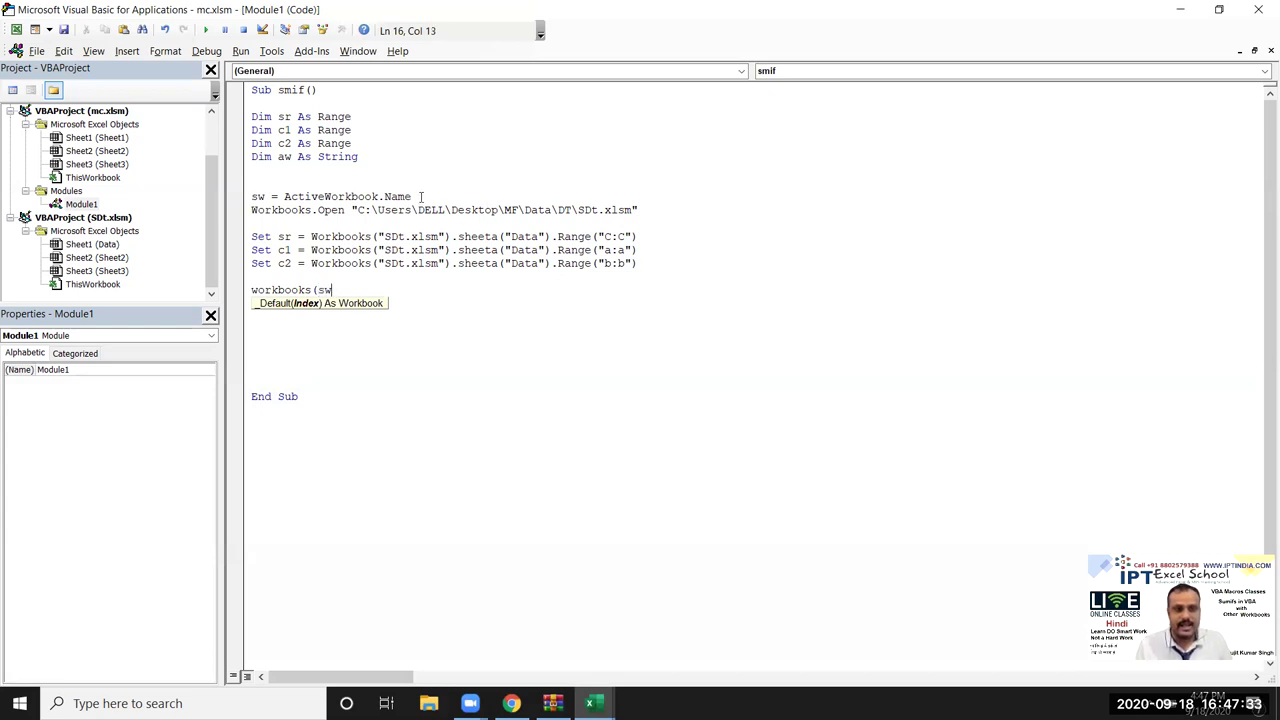
type(")")
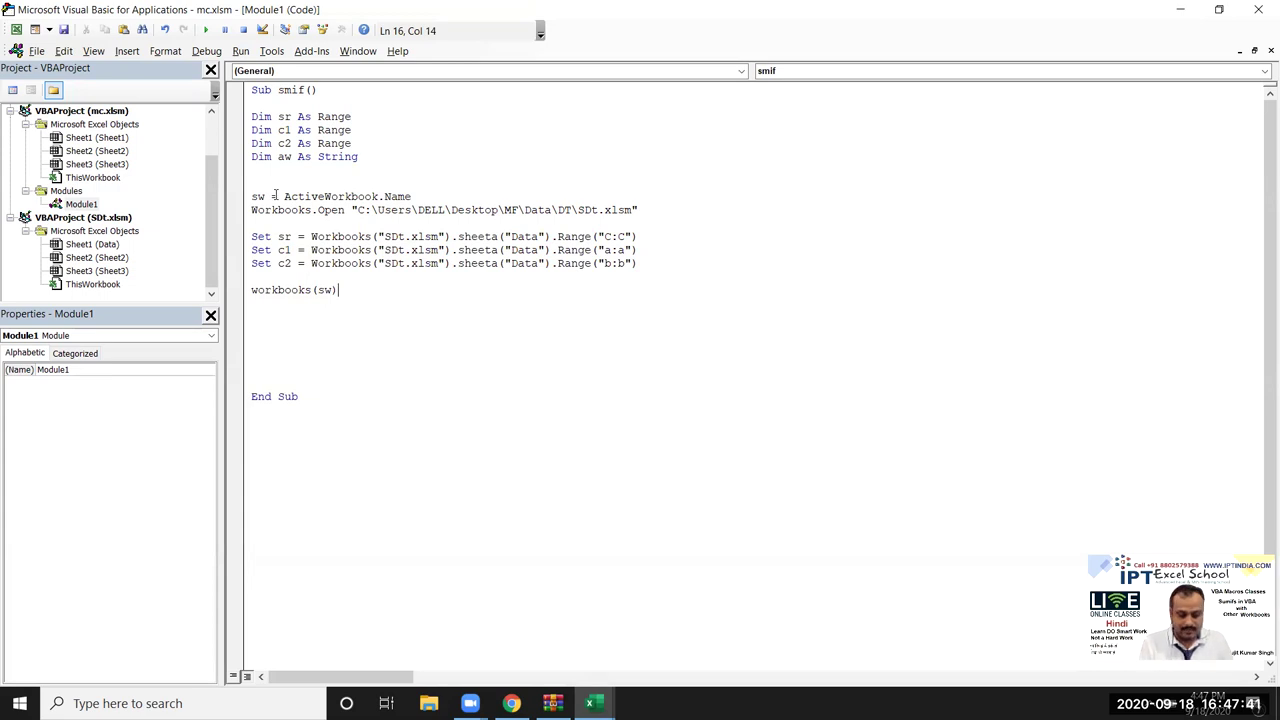
type(".ac")
key("Down")
key("Tab")
key("Return")
key("Return")
Check mc's empty Sales cells from C2, then return to the macro code via SDt.
key("alt+F11")
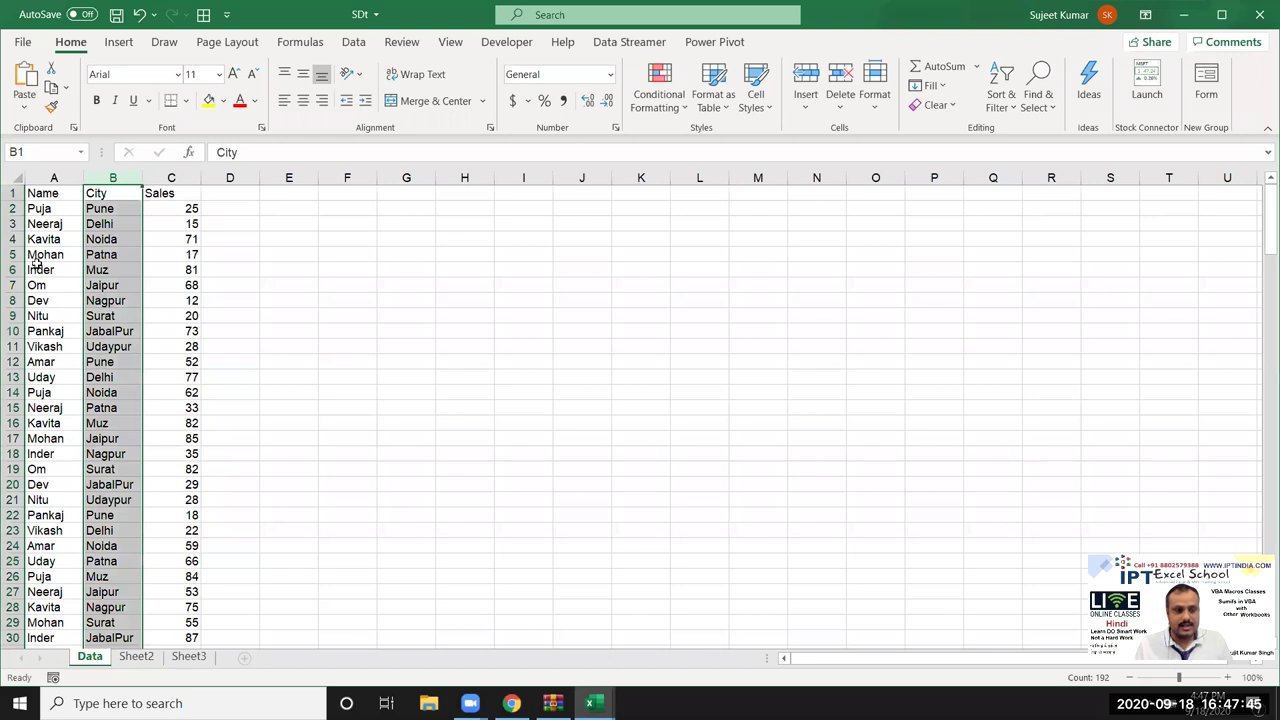
left_click(592, 703)
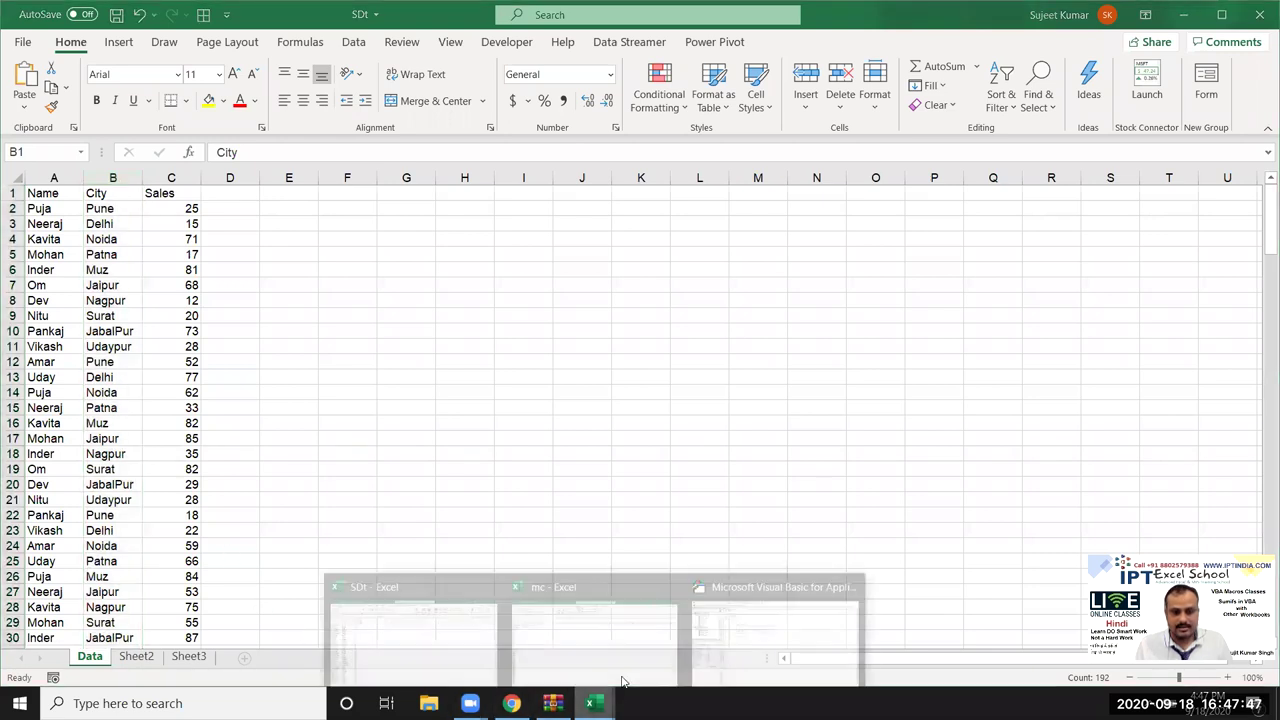
left_click(600, 650)
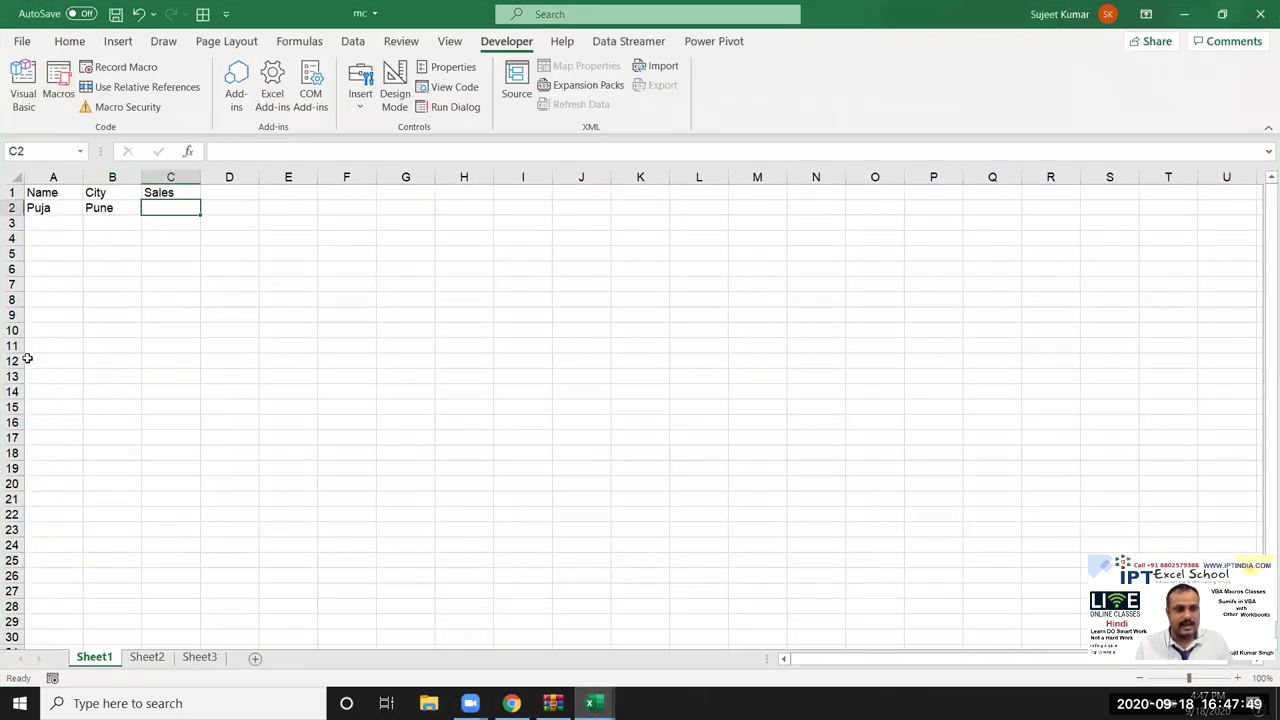
left_click(178, 233)
left_click(174, 211)
key("alt+Tab")
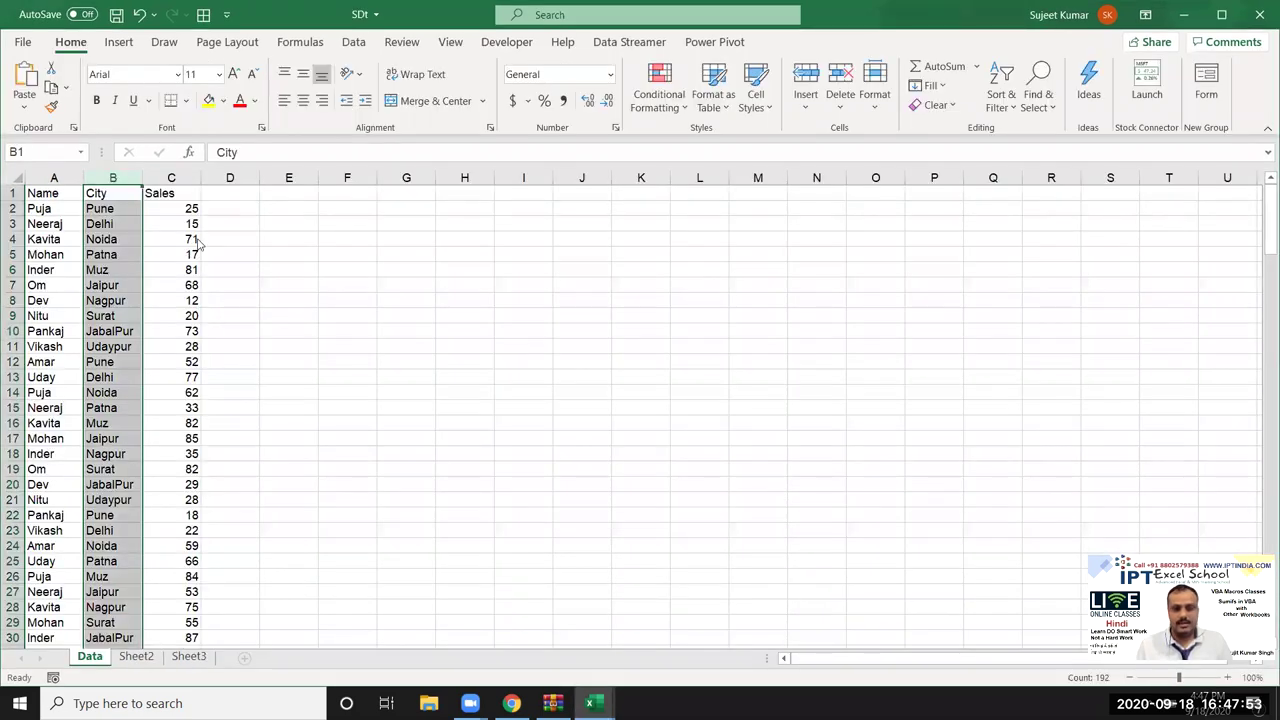
key("alt+Tab")
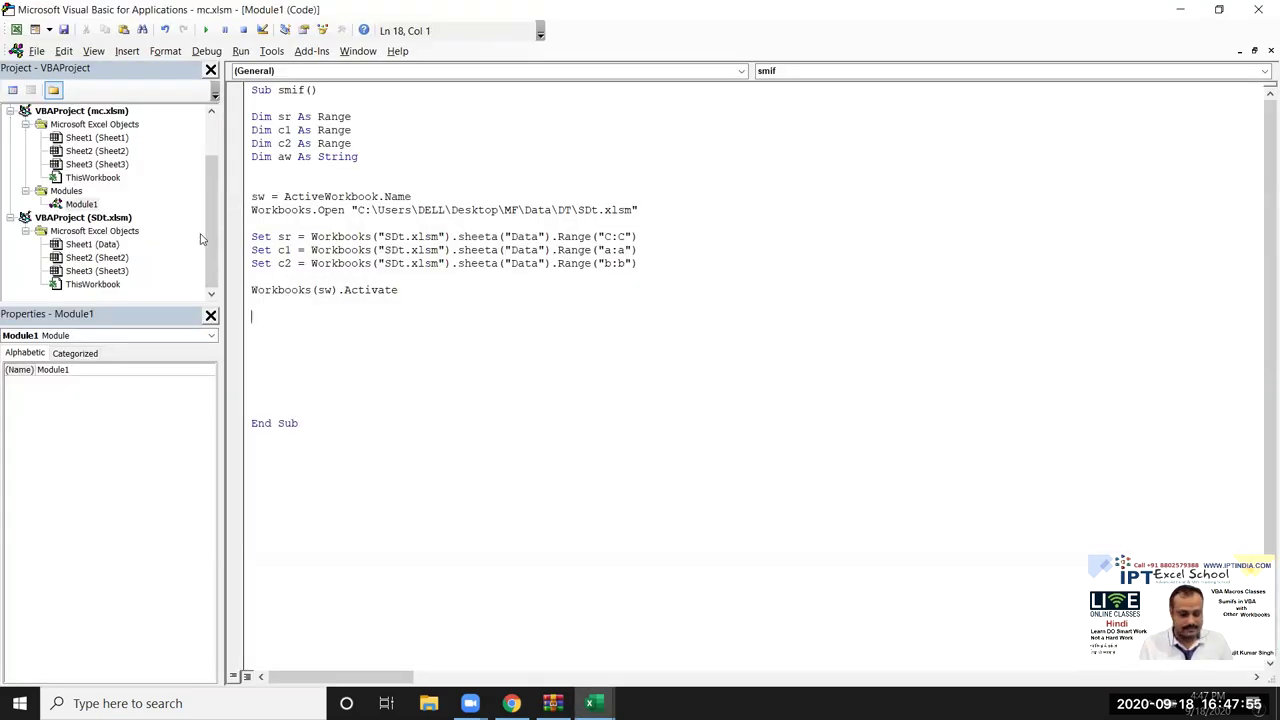
Start the line Range("C2").Value = Application.WorksheetFunction.SumIfs.
type("range")
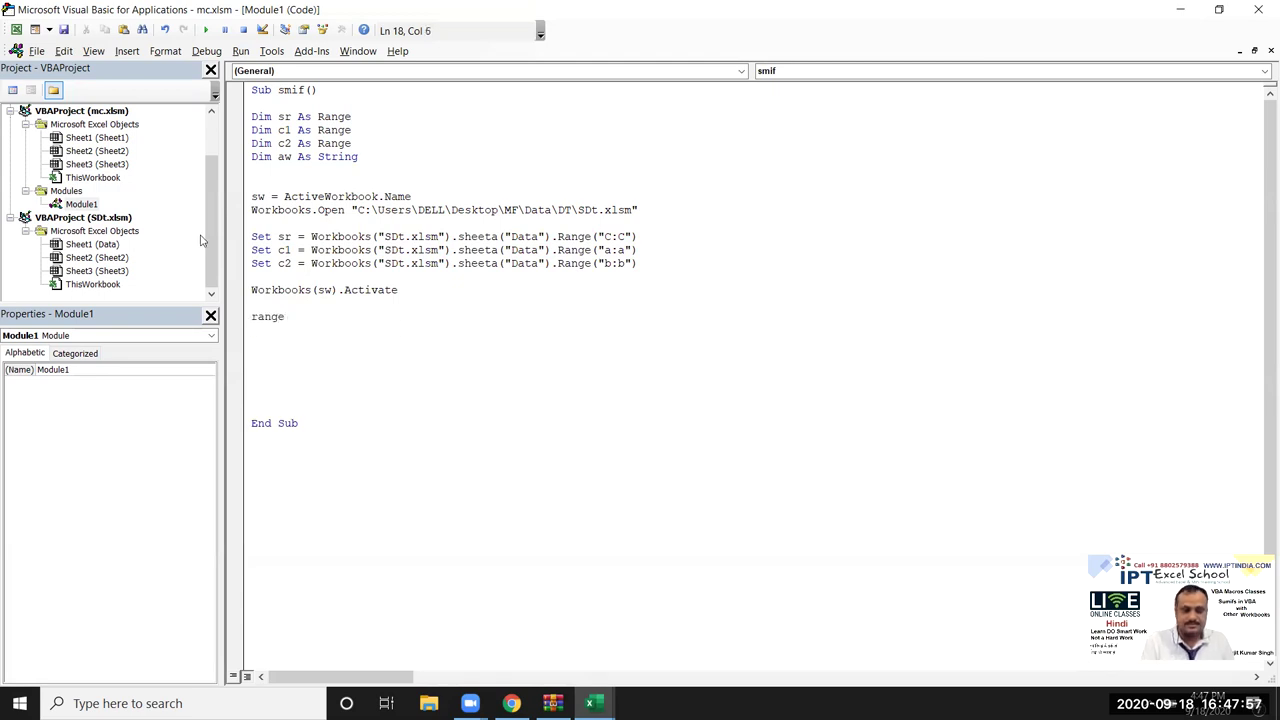
type("(\"C1\")")
key("BackSpace")
key("BackSpace")
key("BackSpace")
type("2\"")
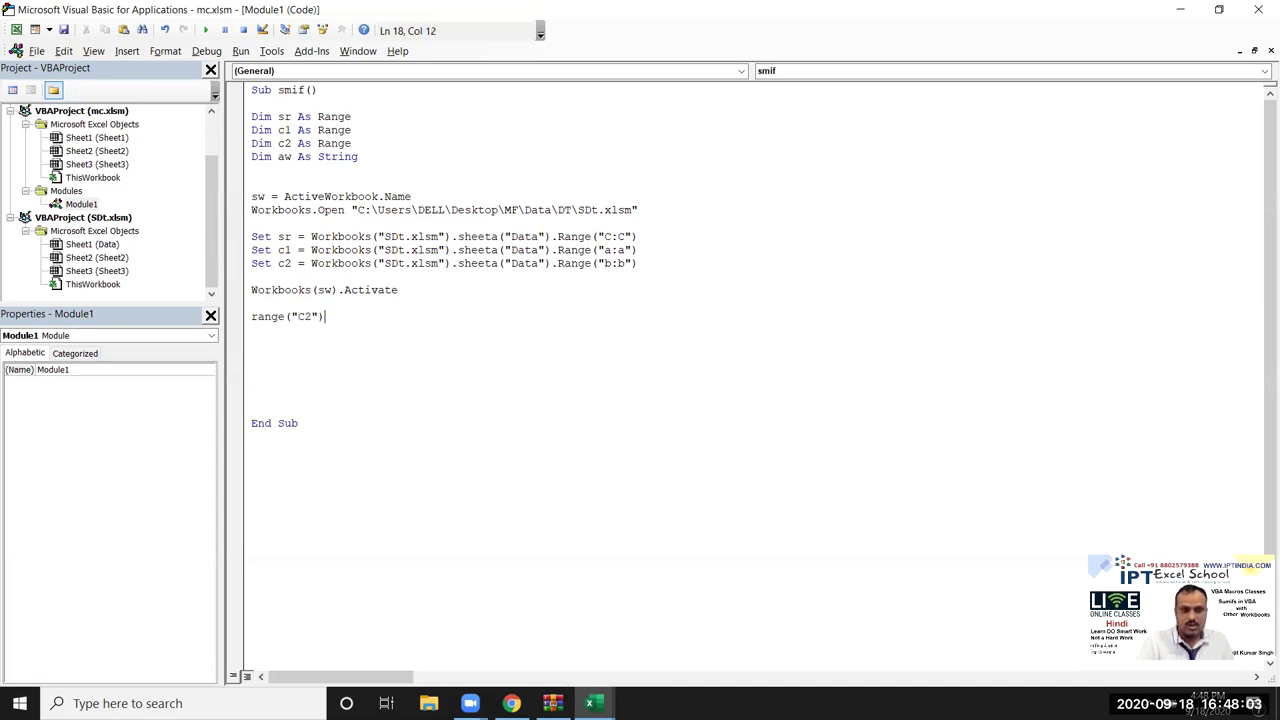
type(".val")
key("Tab")
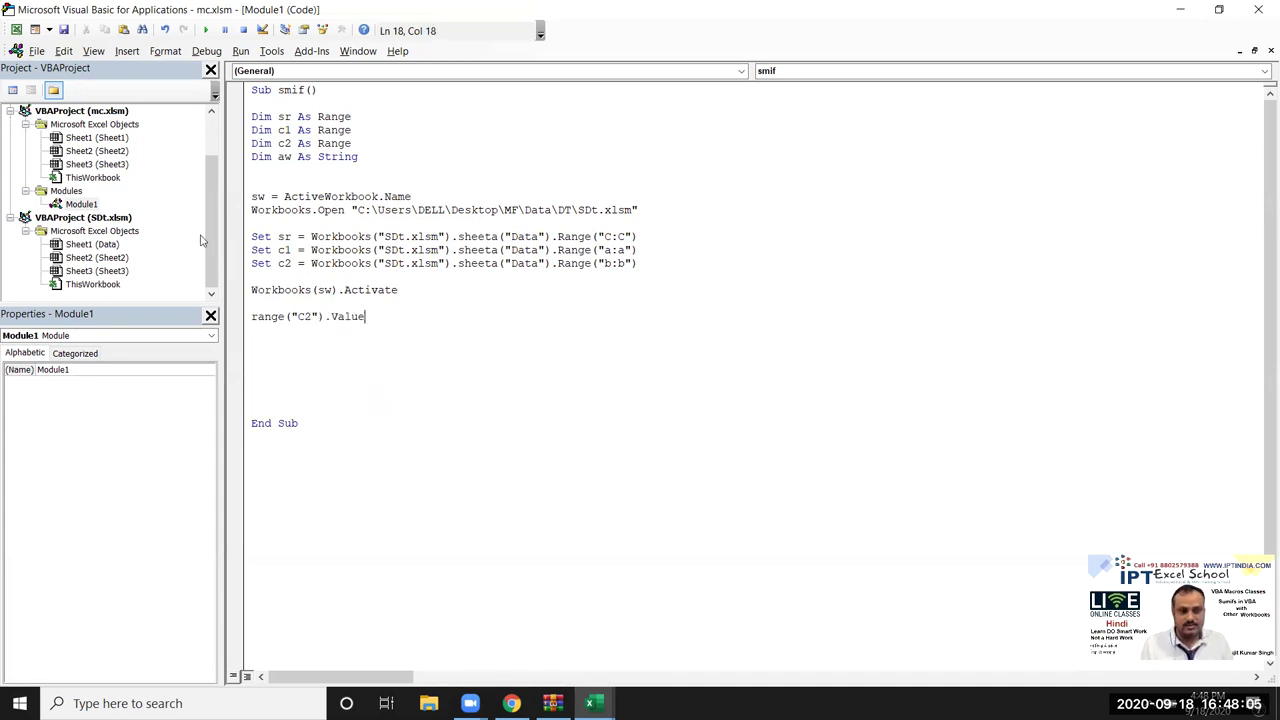
type("=application")
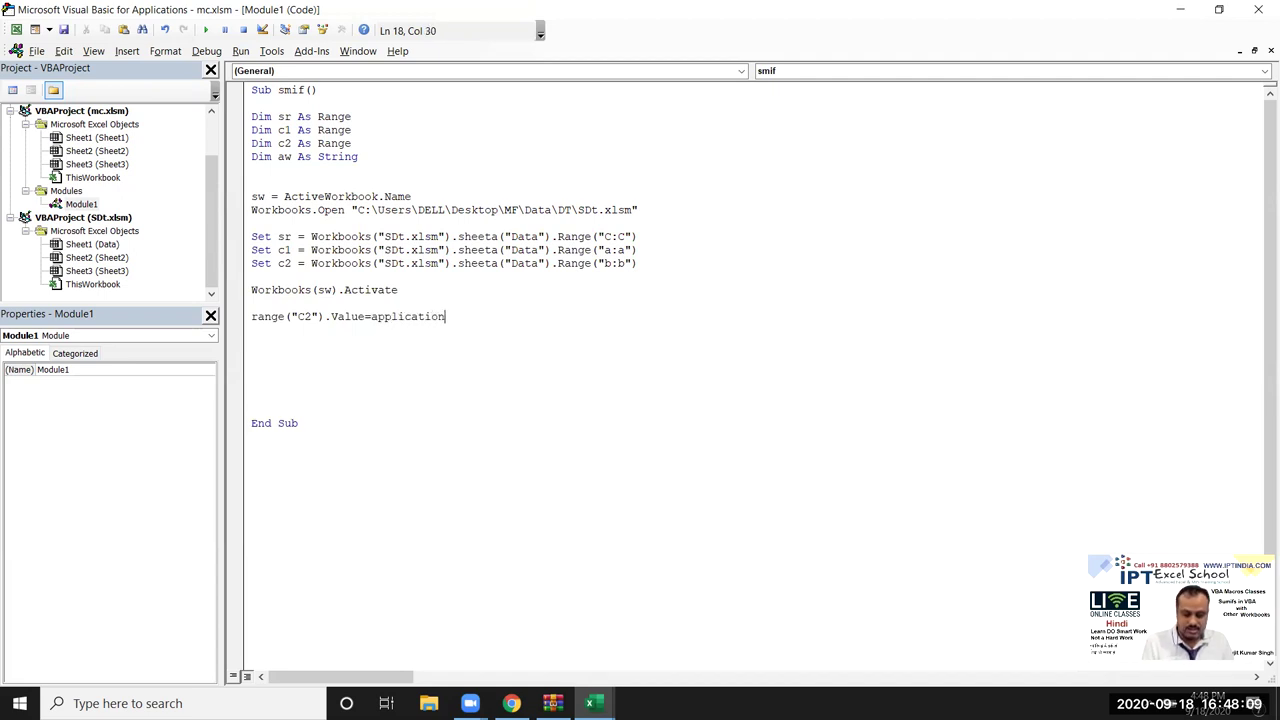
type(".works")
key("Tab")
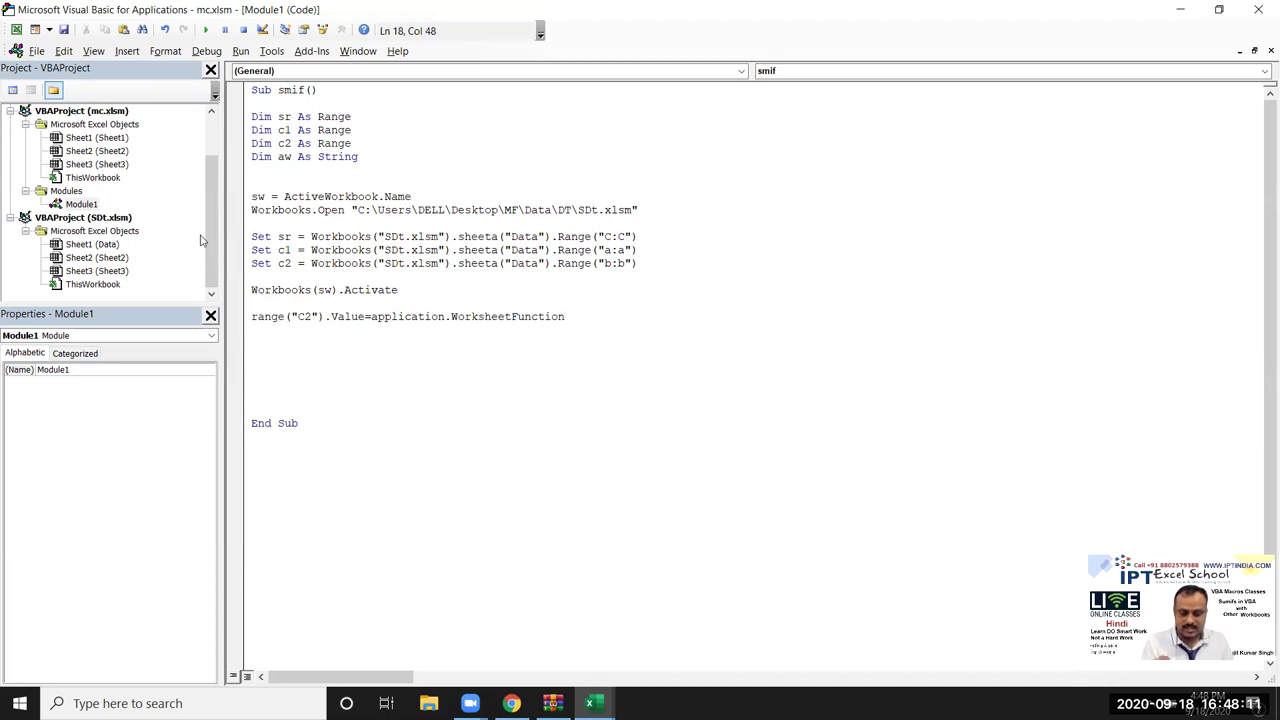
type(".sum")
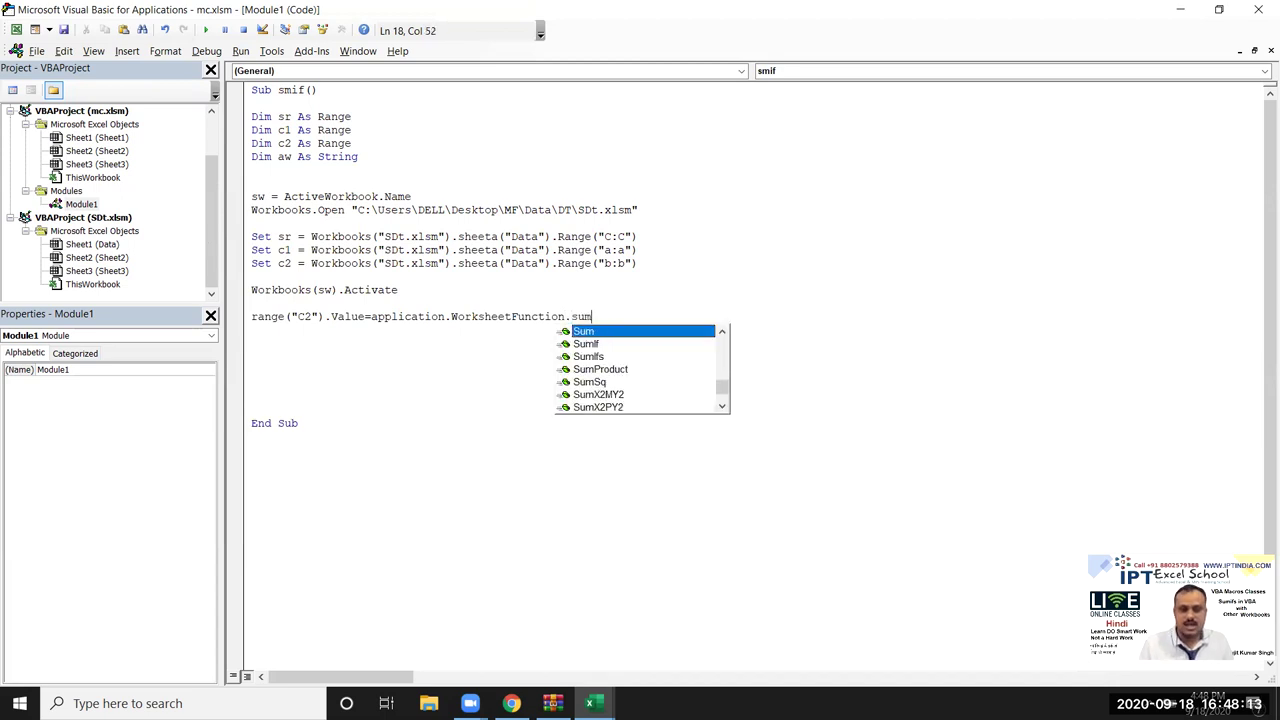
key("Down")
key("Down")
key("Tab")
Give SumIfs the arguments sr, c1 with Range("A2").Value, and c2 with Range("B2").Value.
type("(")
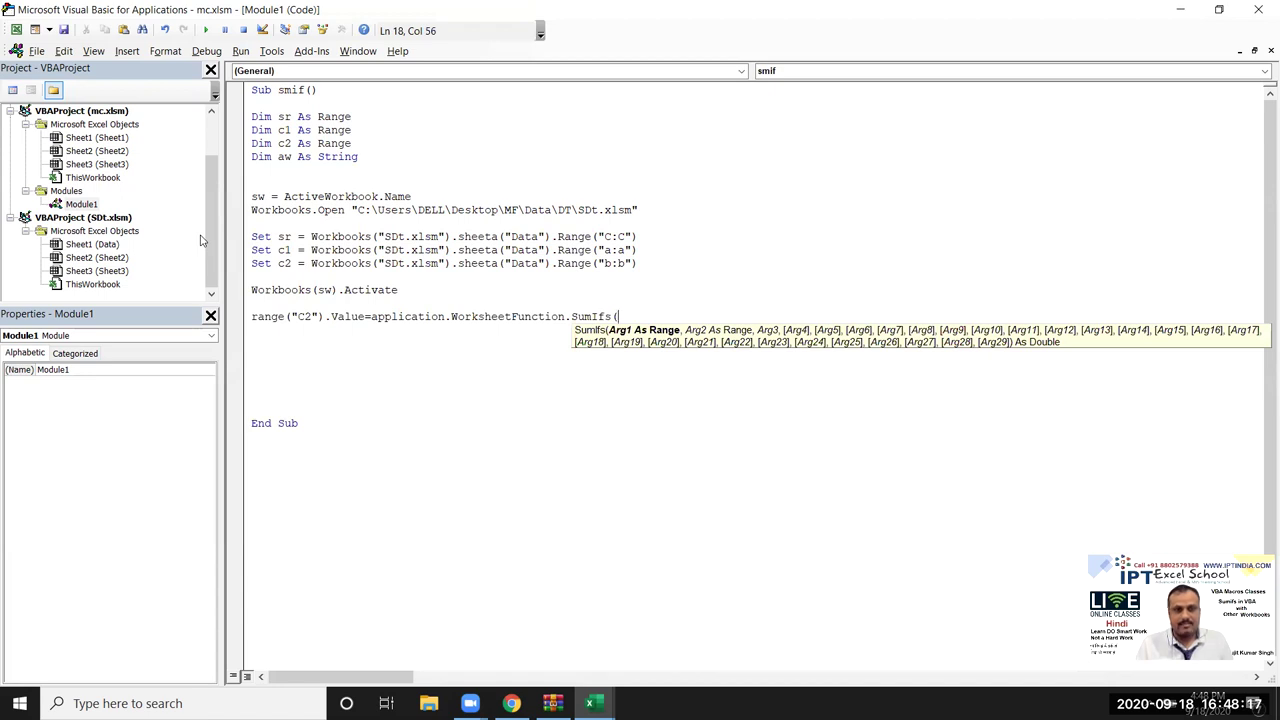
type("sr")
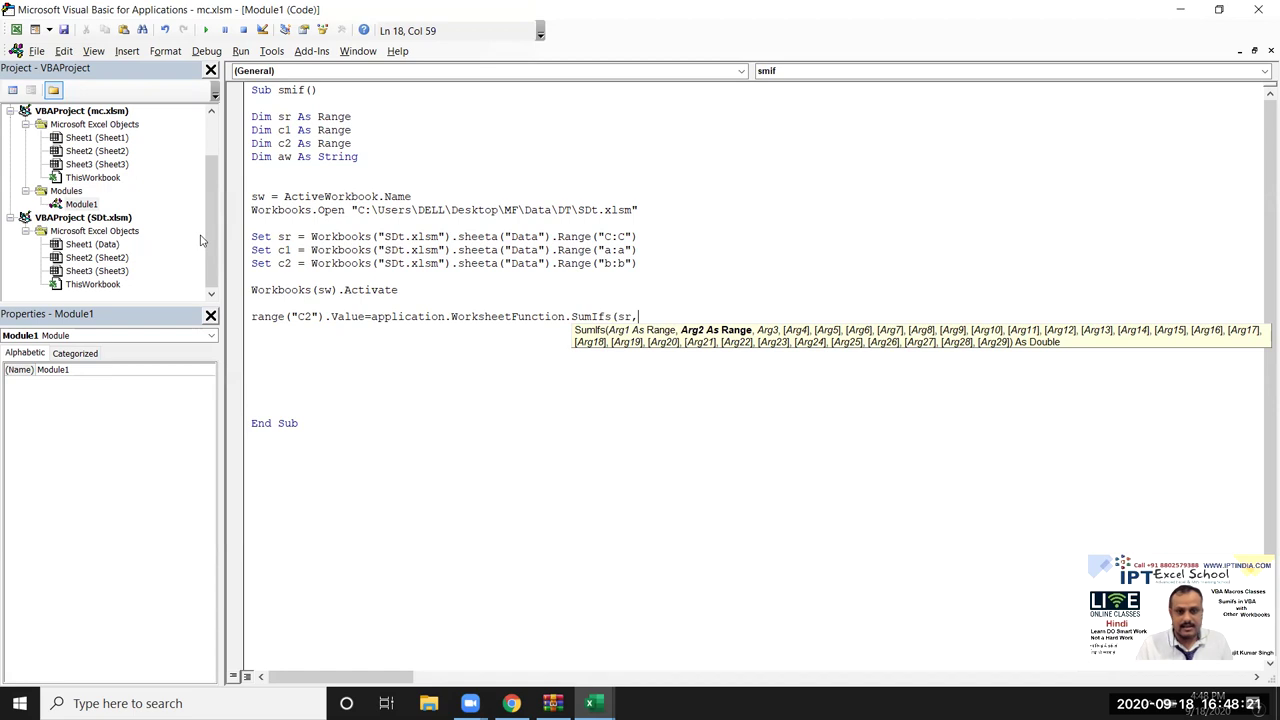
type(",")
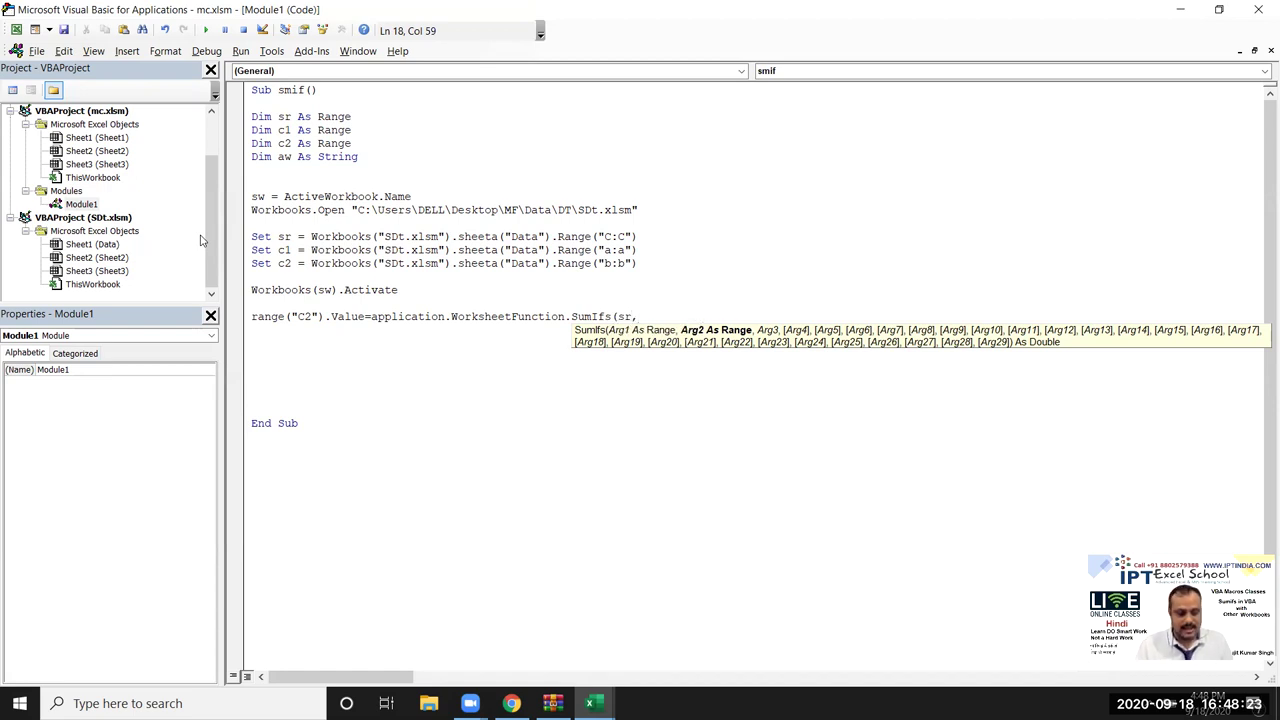
type("c1")
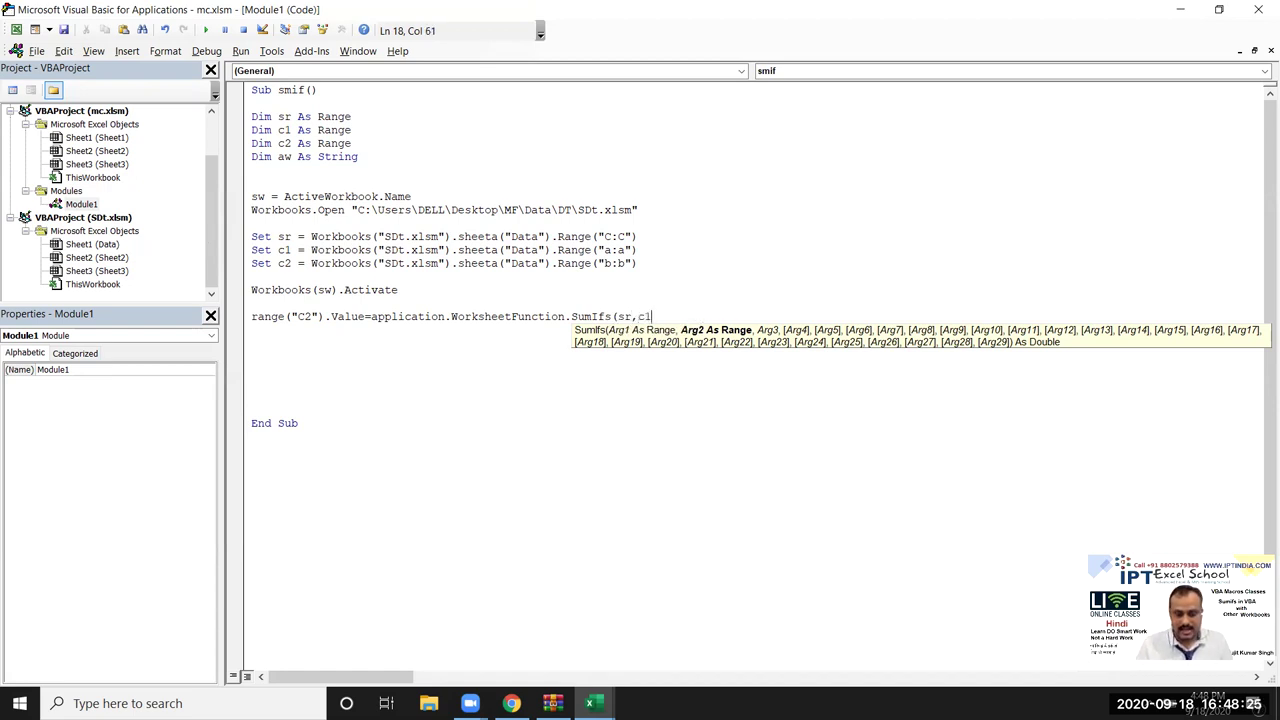
type(",")
type("range(\"A2\")")
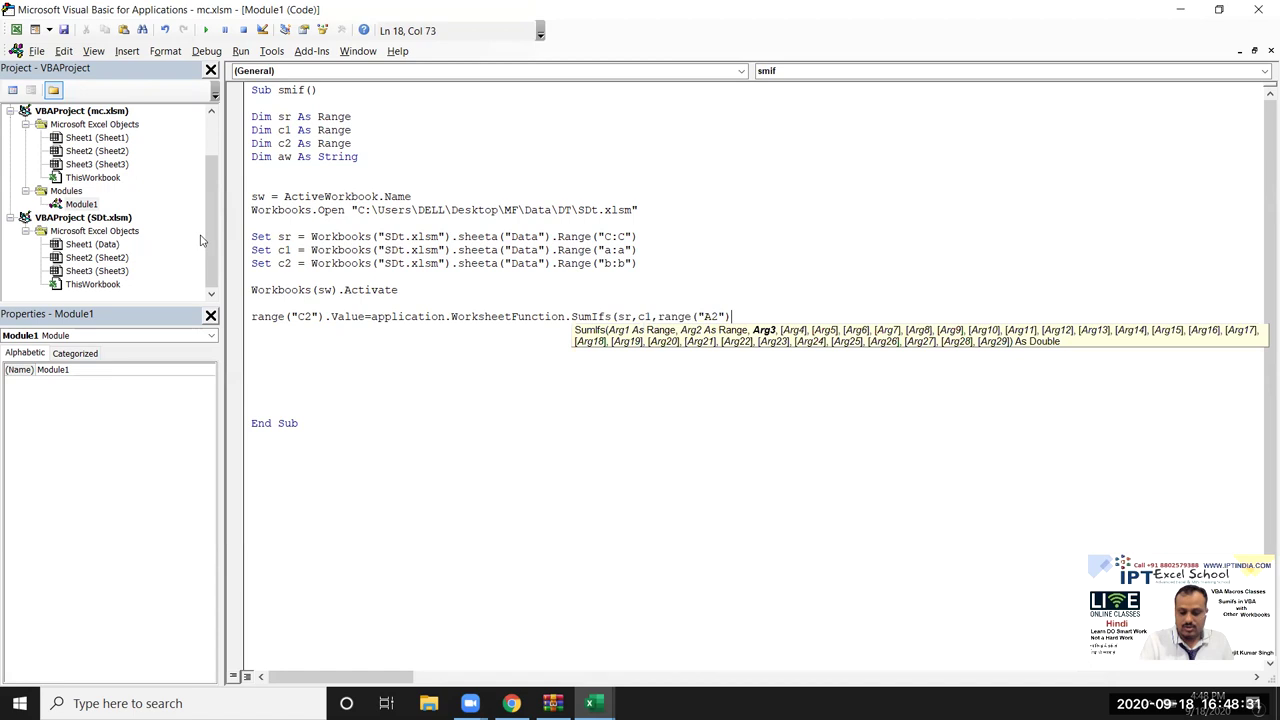
type(".v")
key("Tab")
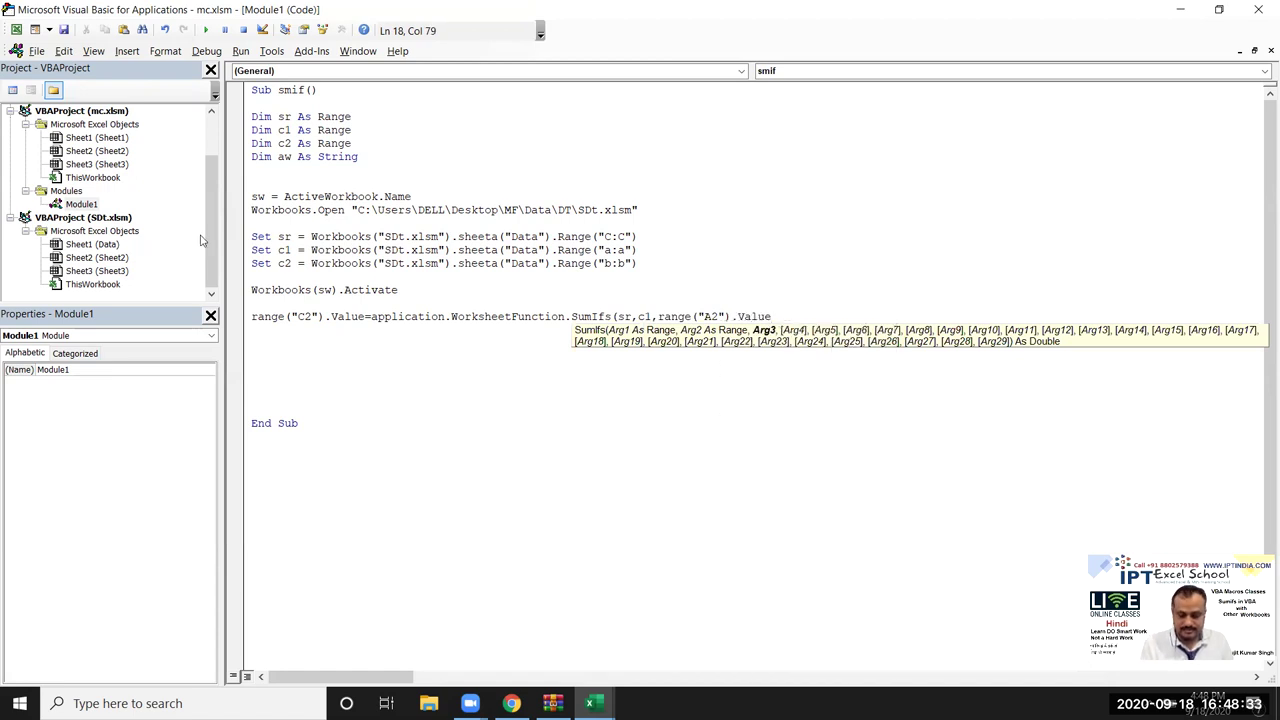
type(",")
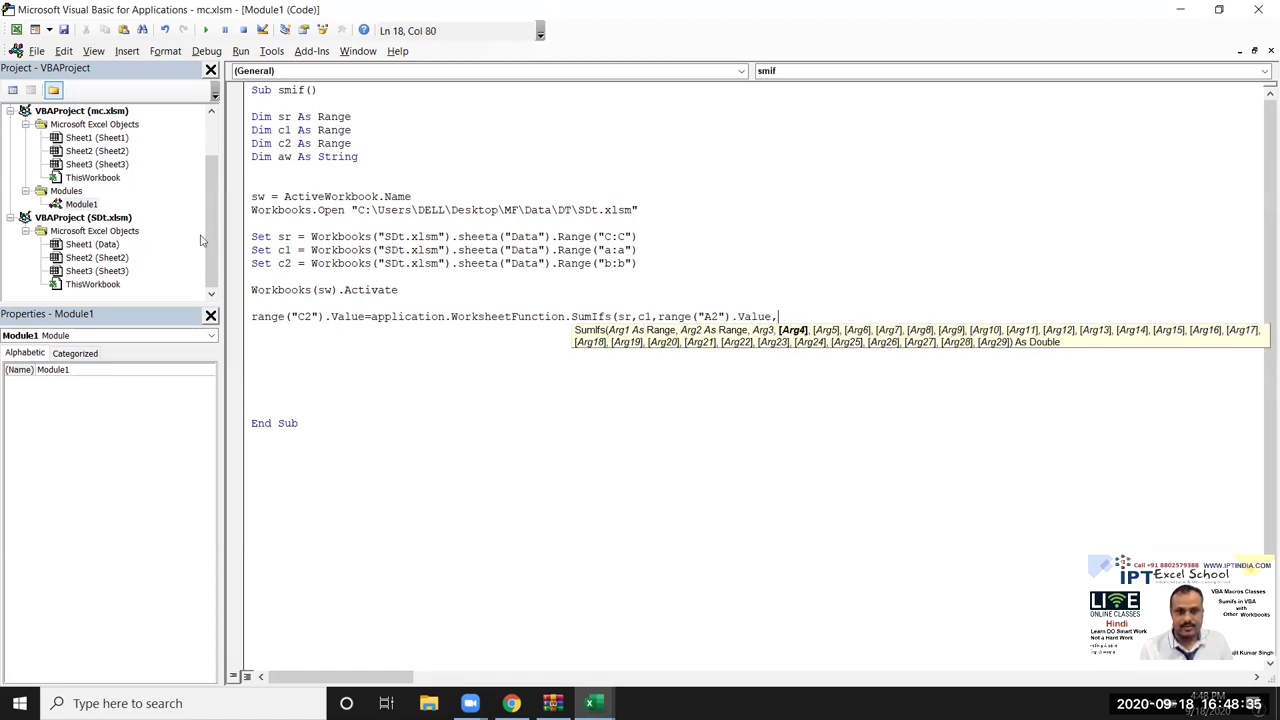
type("c2")
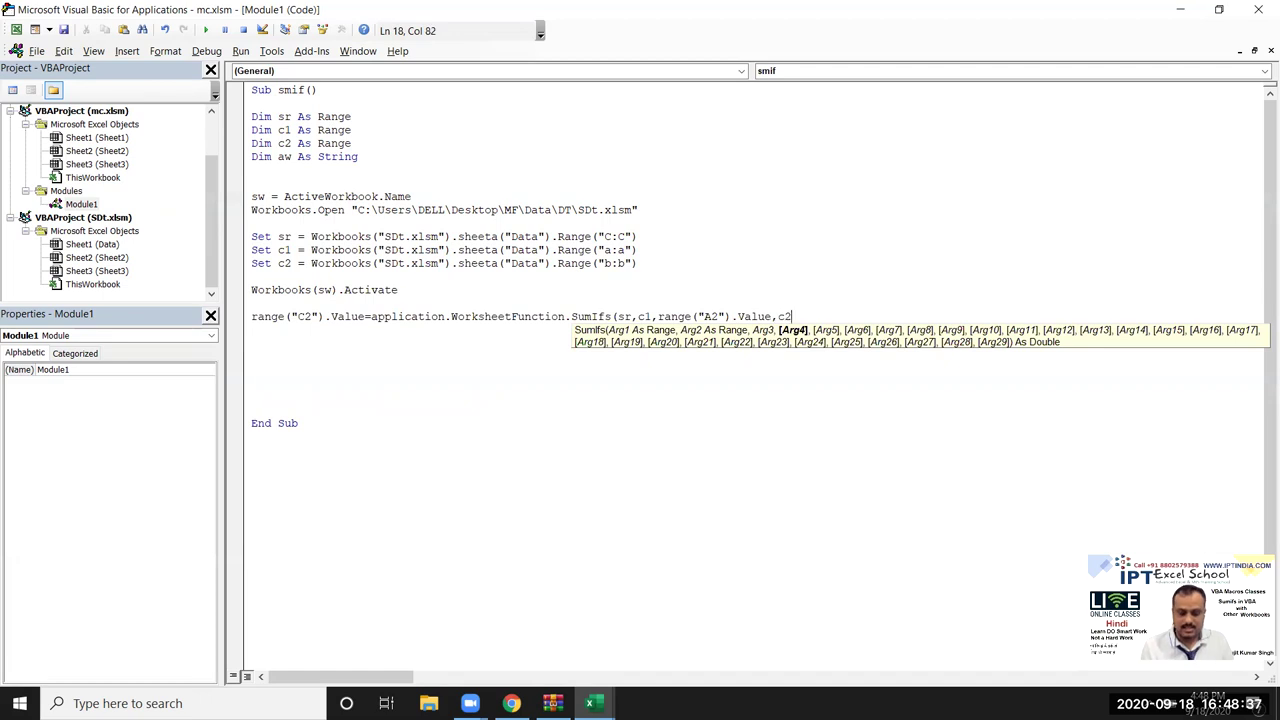
type(",range(\"B2\")")
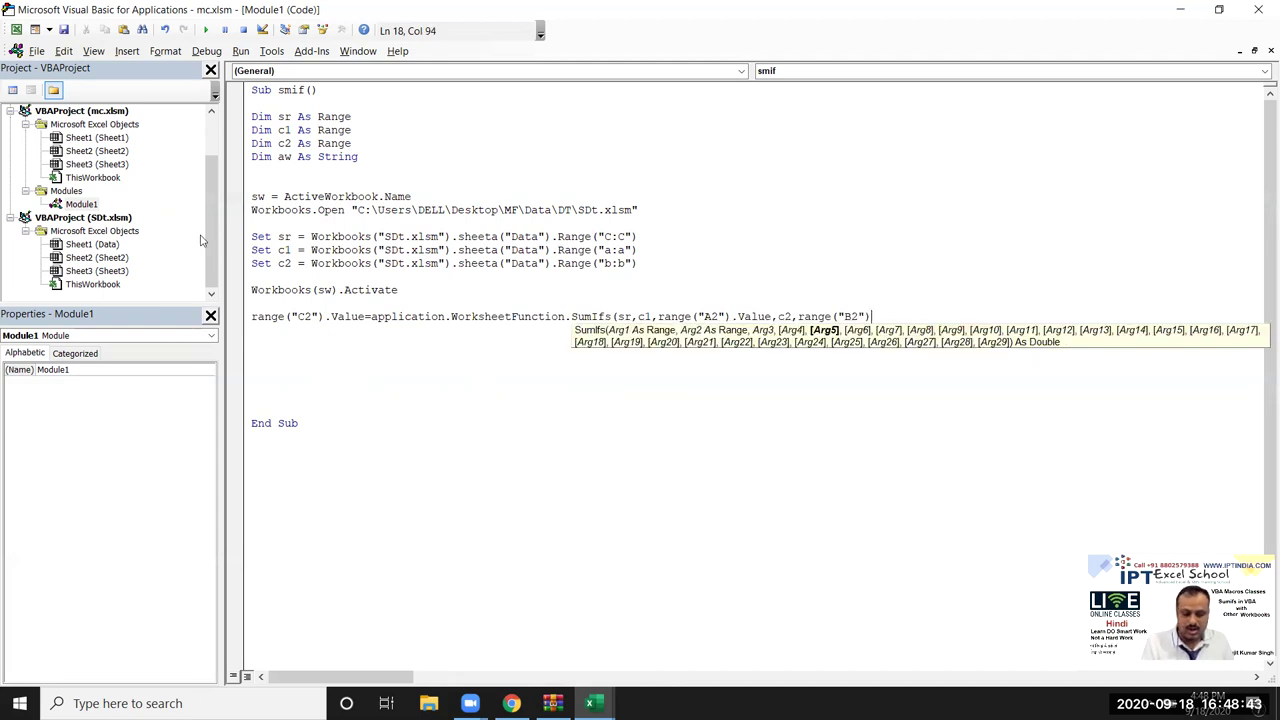
type(".v")
key("Tab")
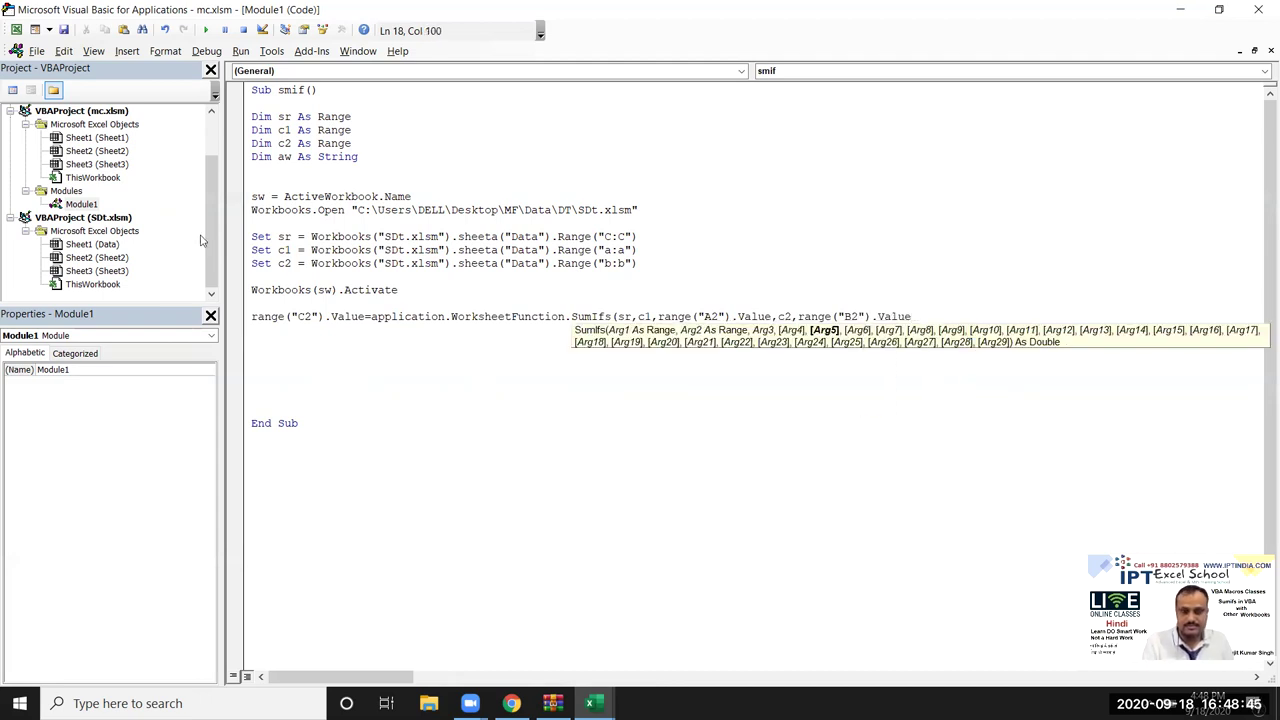
type(")")
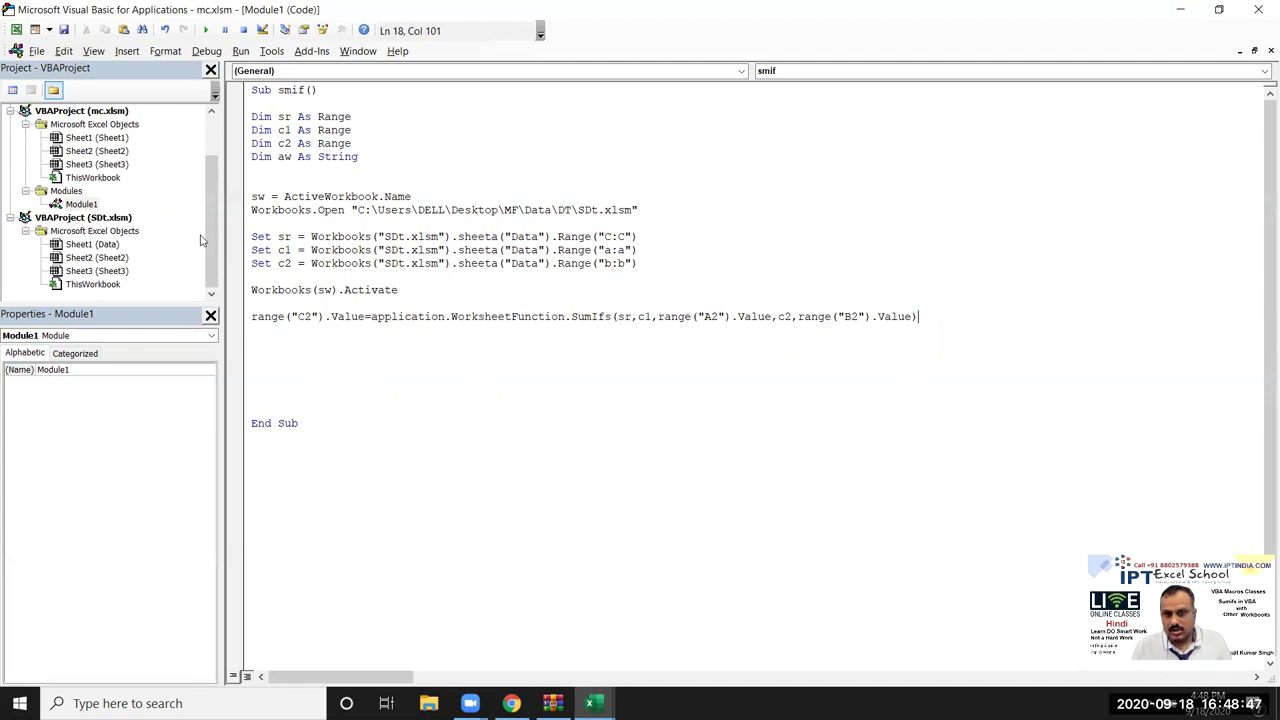
key("Return")
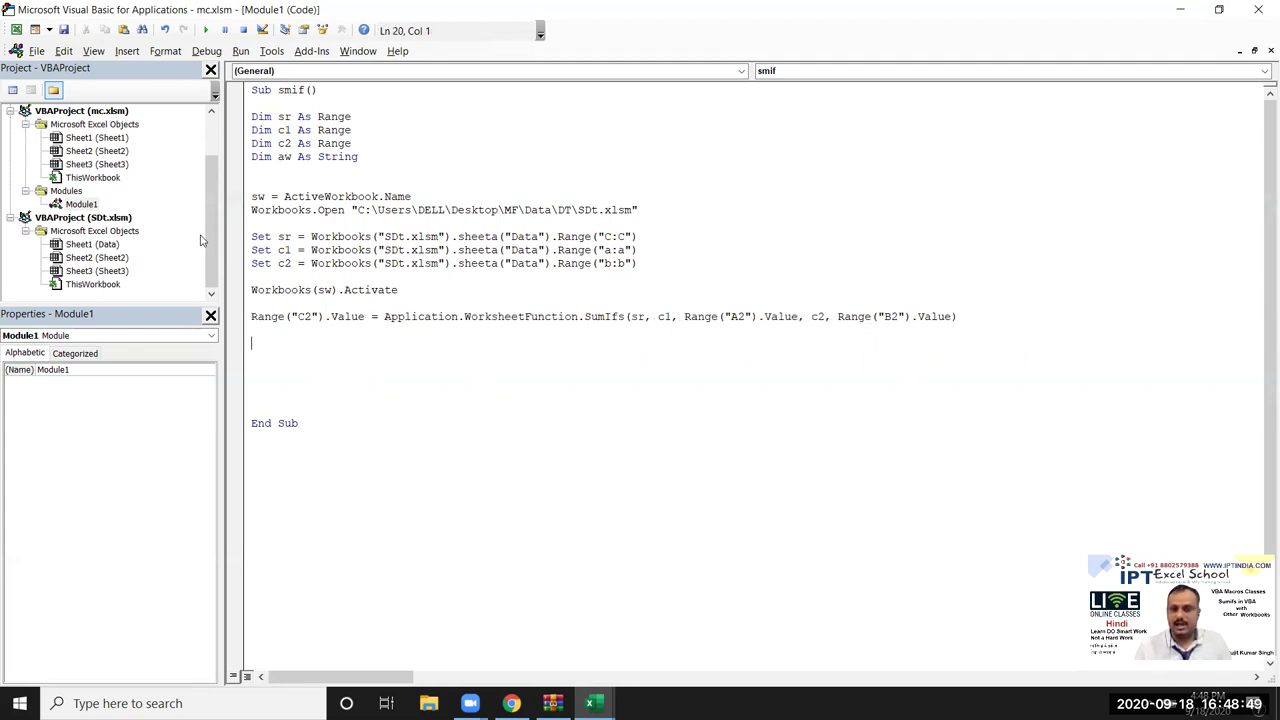
key("alt+F11")
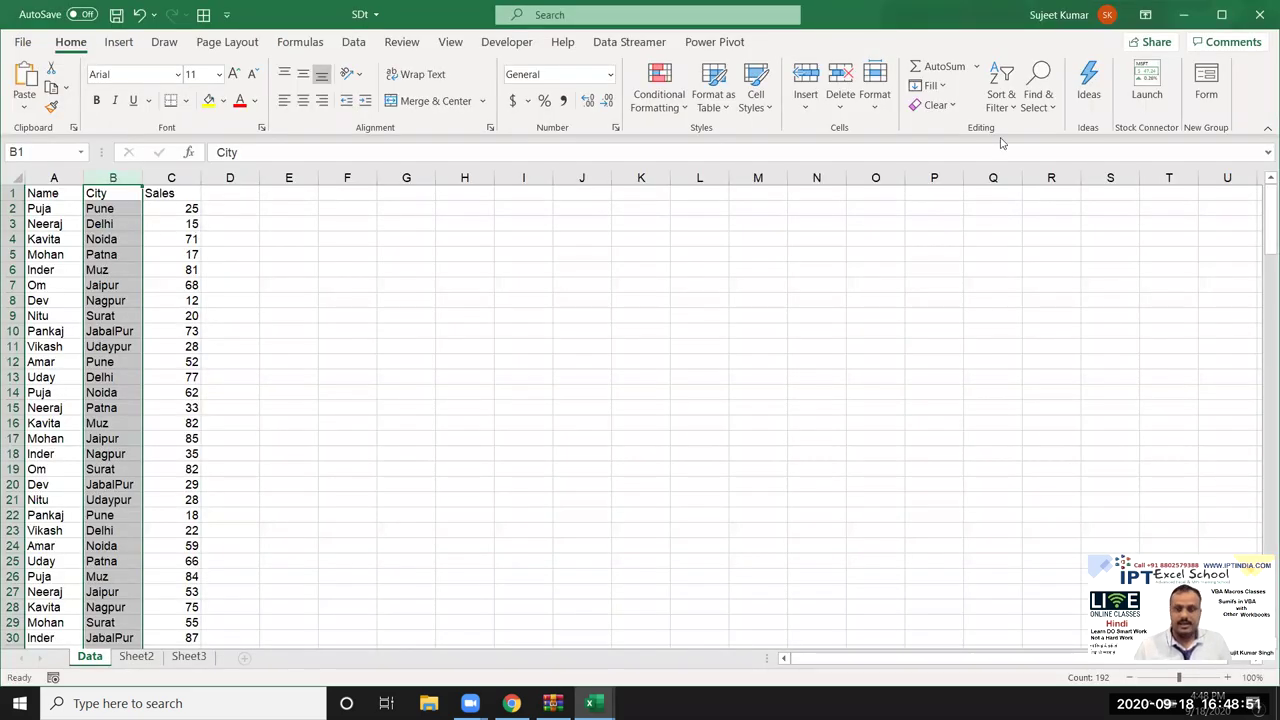
Close SDt, saving its changes, and check the name in A2 and the city in B2 of mc.
left_click(1261, 22)
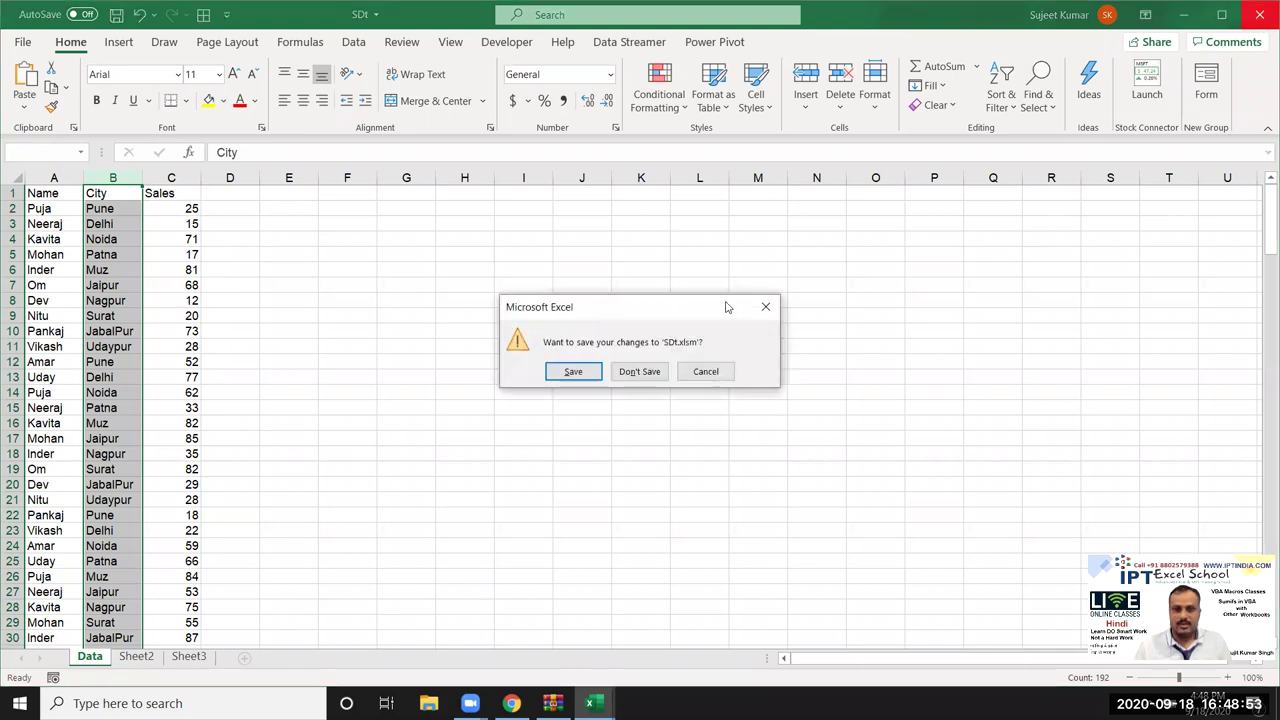
left_click(573, 372)
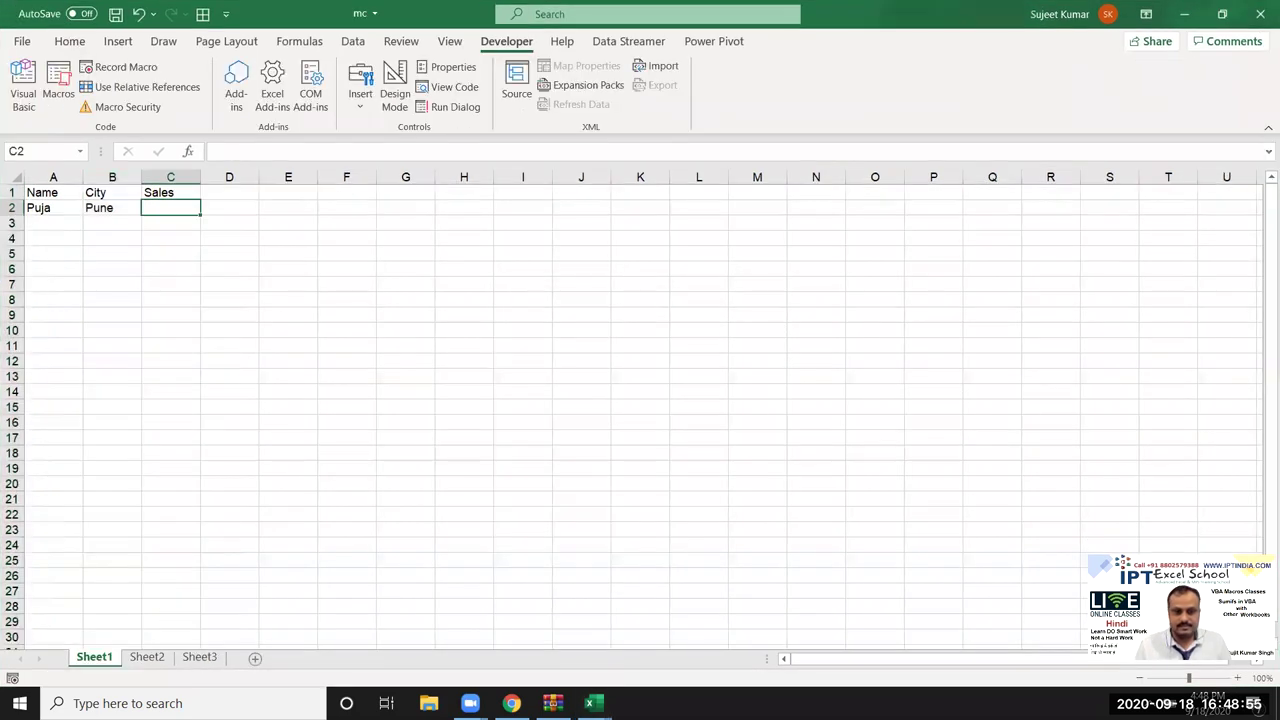
left_click(58, 210)
left_click(116, 207)
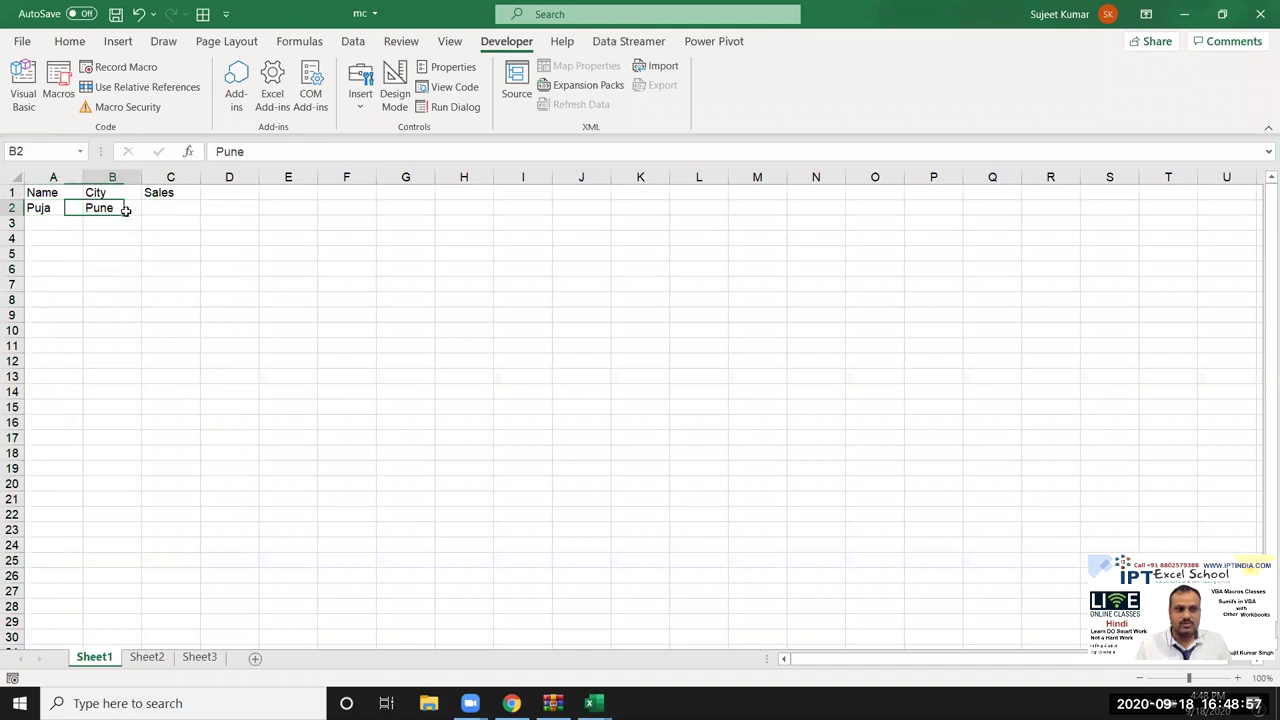
Run the smif macro from mc's macro list, which stops with run-time error 438.
left_click(175, 207)
left_click(58, 88)
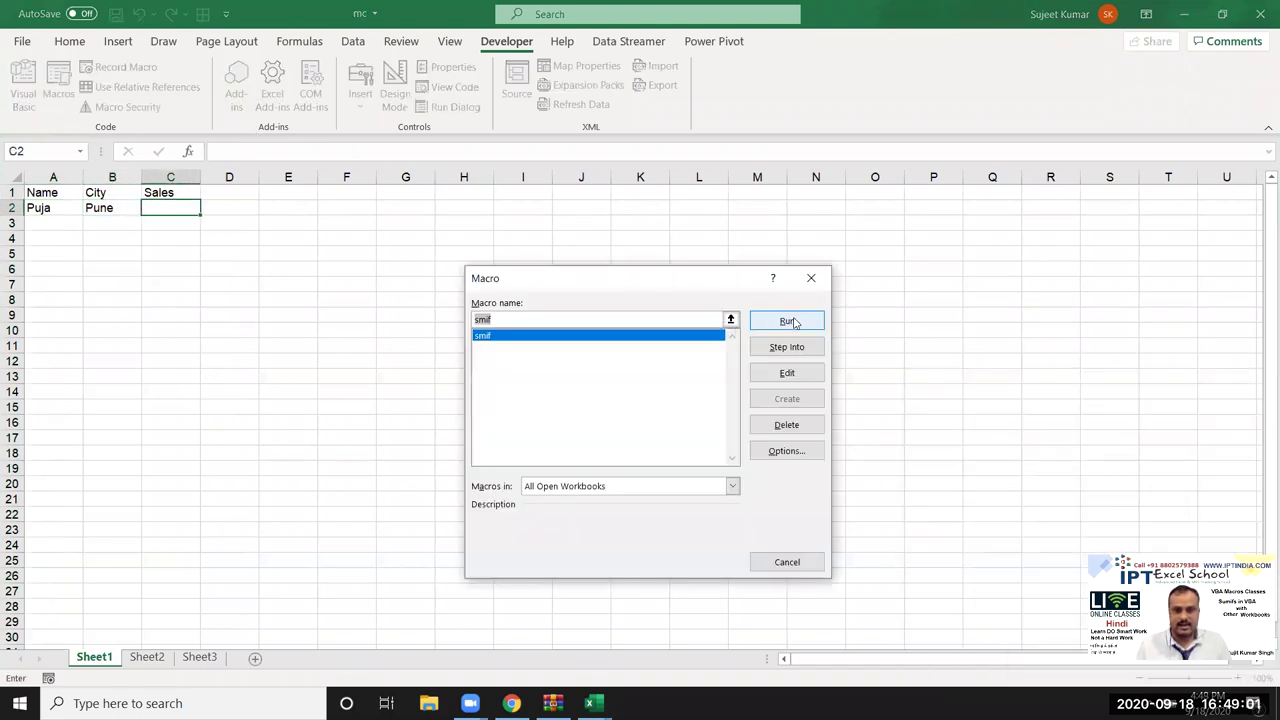
left_click(790, 321)
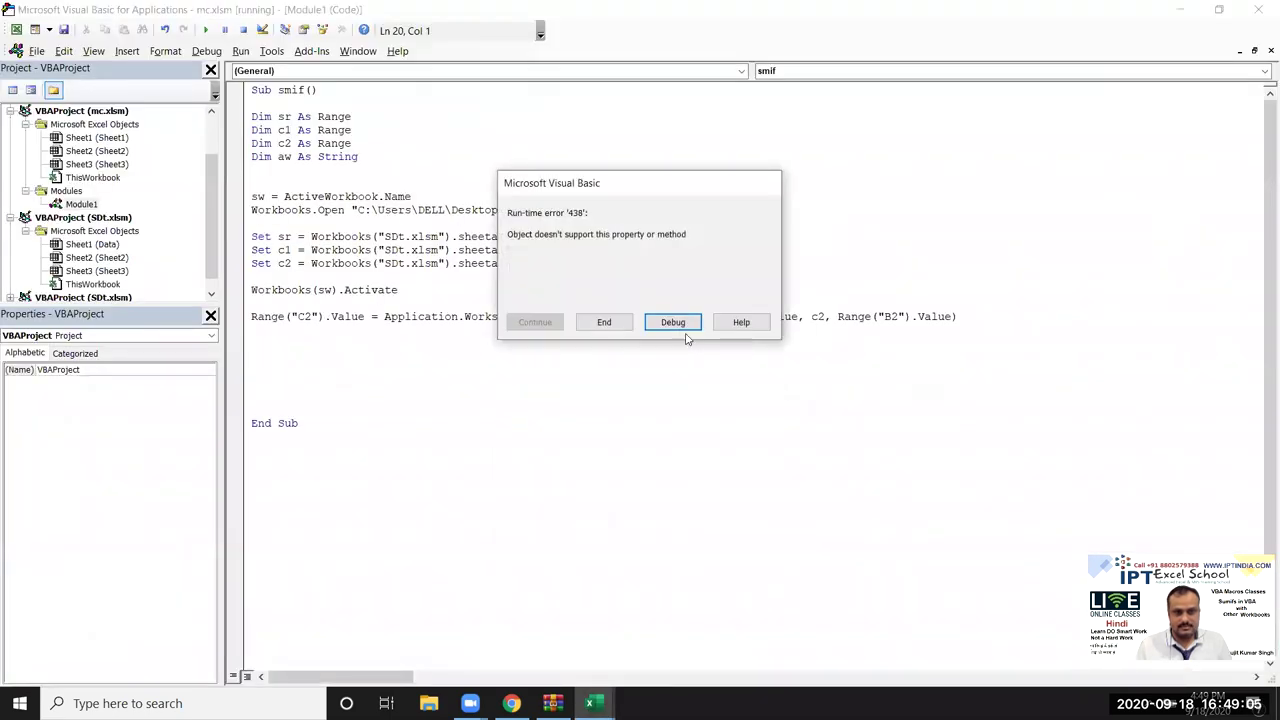
Debug the error and correct 'sheeta' to 'Sheets' in the Set lines on code lines 12, 13 and 14.
left_click(672, 322)
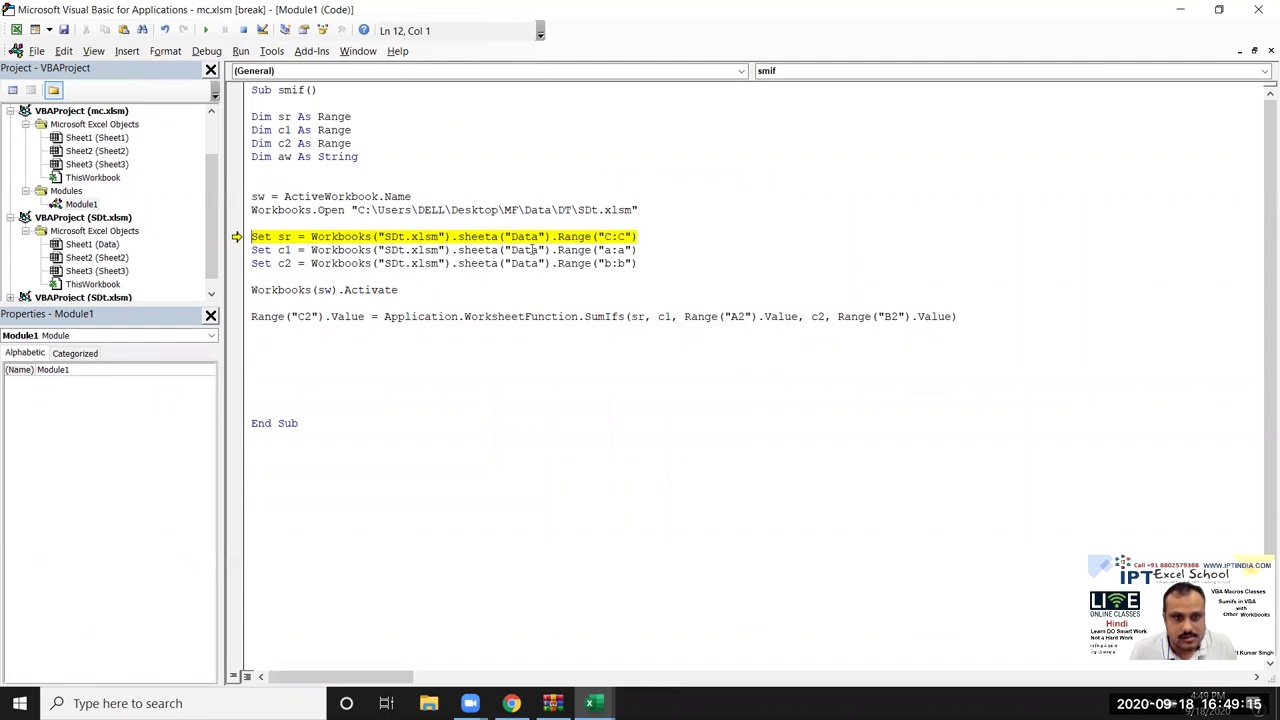
left_click(501, 237)
key("BackSpace")
type("s")
left_click(499, 250)
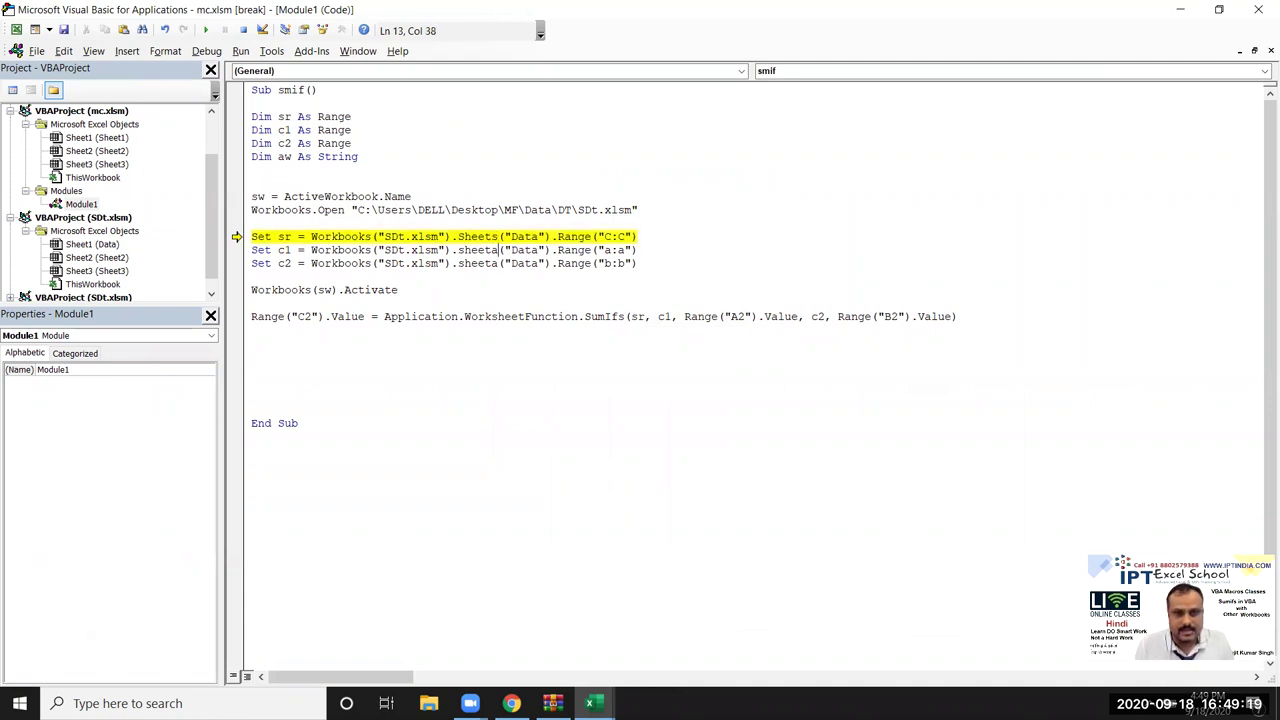
key("BackSpace")
type("s")
left_click(499, 263)
key("BackSpace")
type("s")
left_click(534, 301)
Resume the macro so C2 shows 203, noting SDt is still open.
left_click(379, 237)
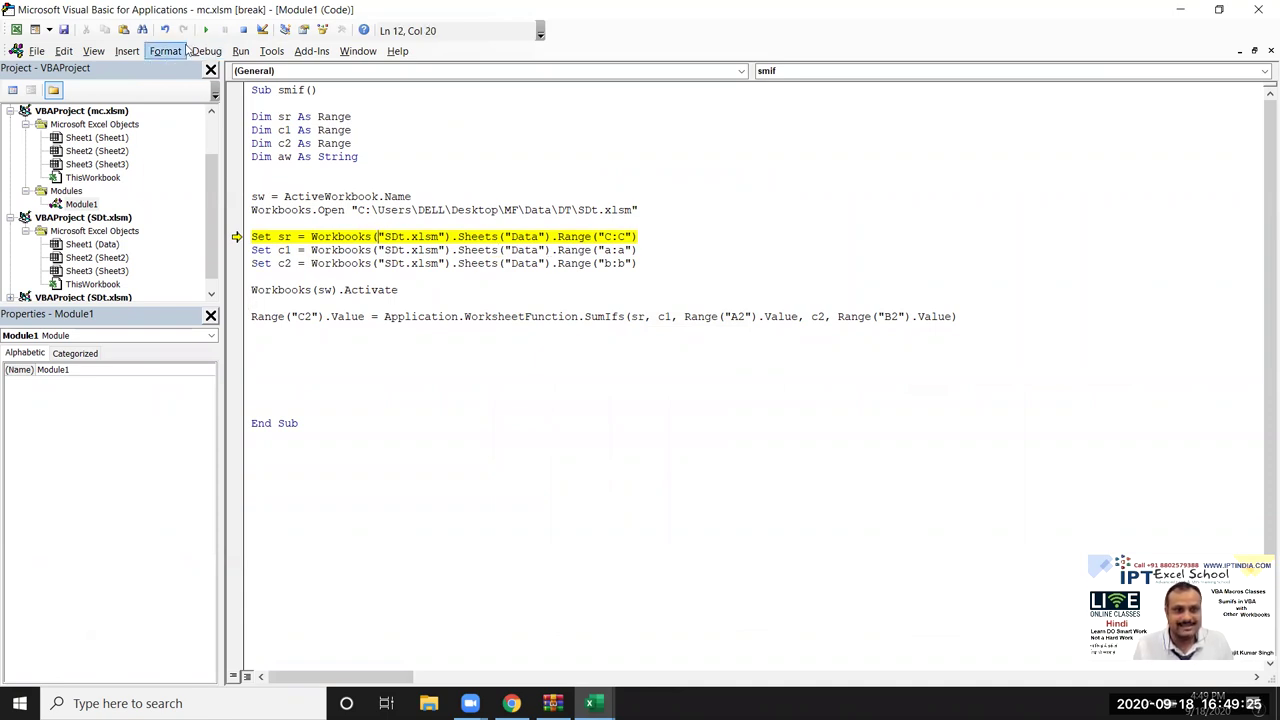
left_click(205, 30)
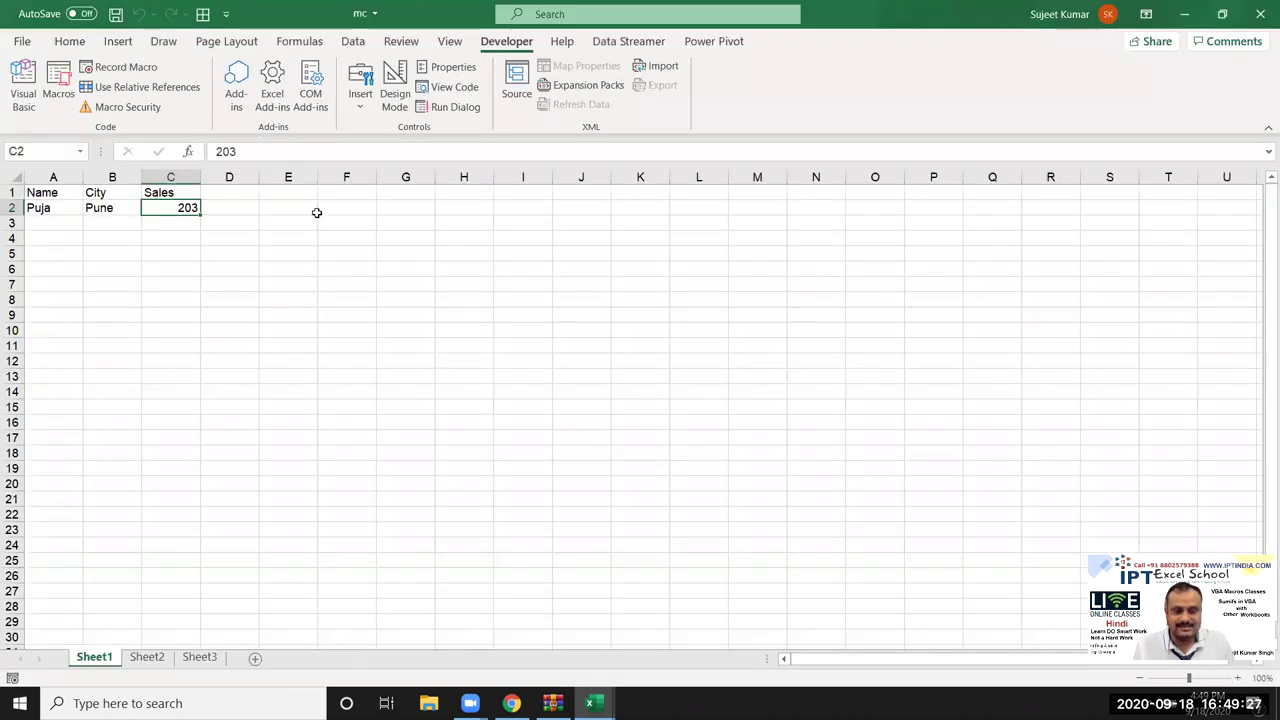
left_click(190, 224)
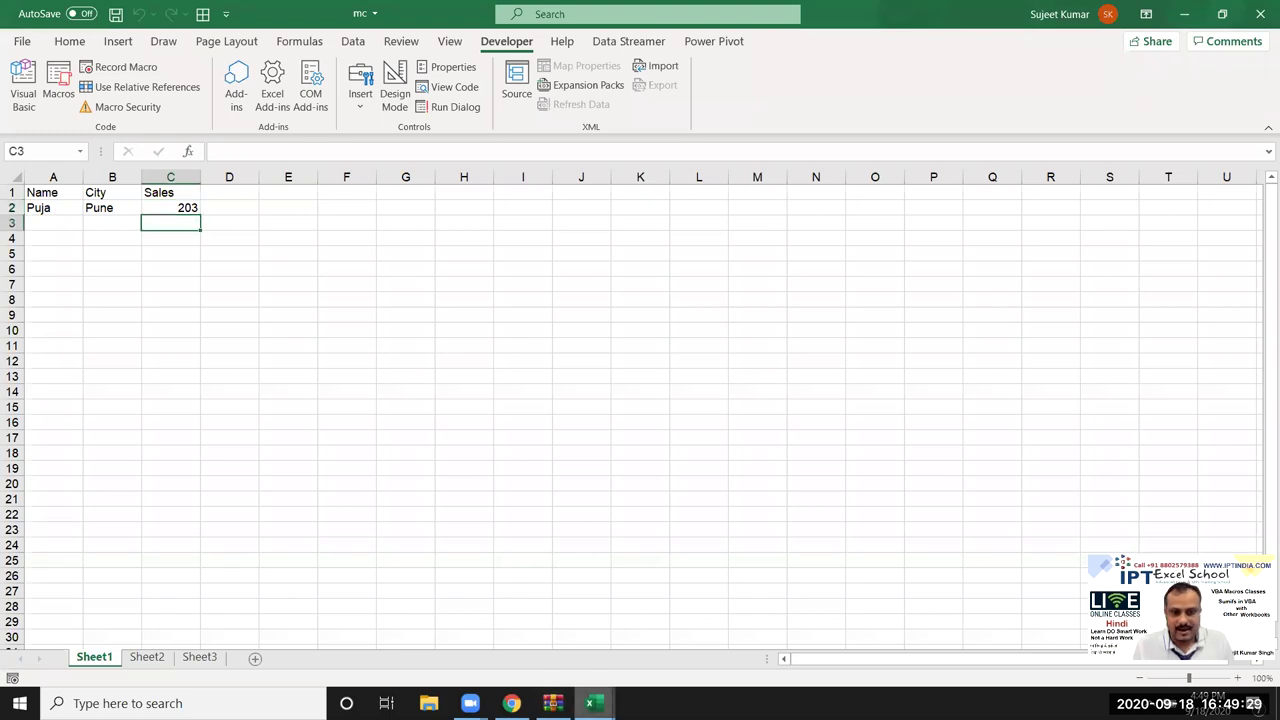
mouse_move(590, 703)
left_click(745, 636)
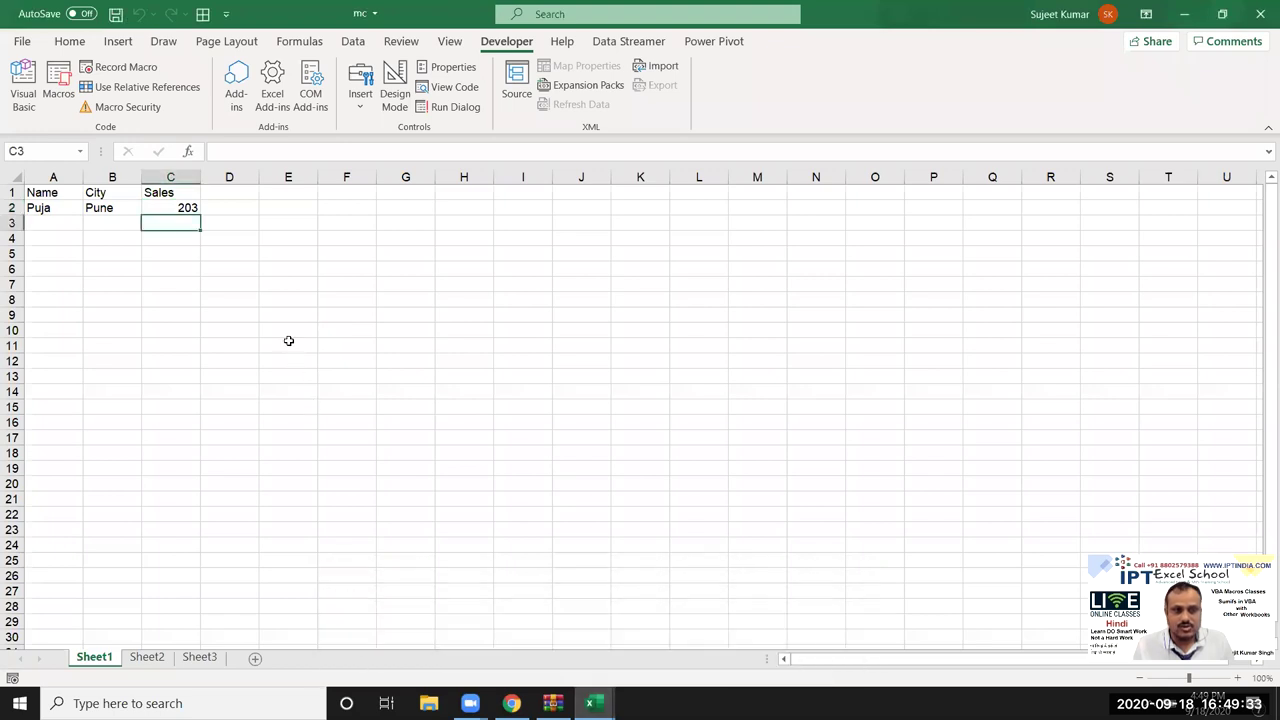
Add a Workbooks("SDt.xlsm").Close line before End Sub in smif.
key("alt+F11")
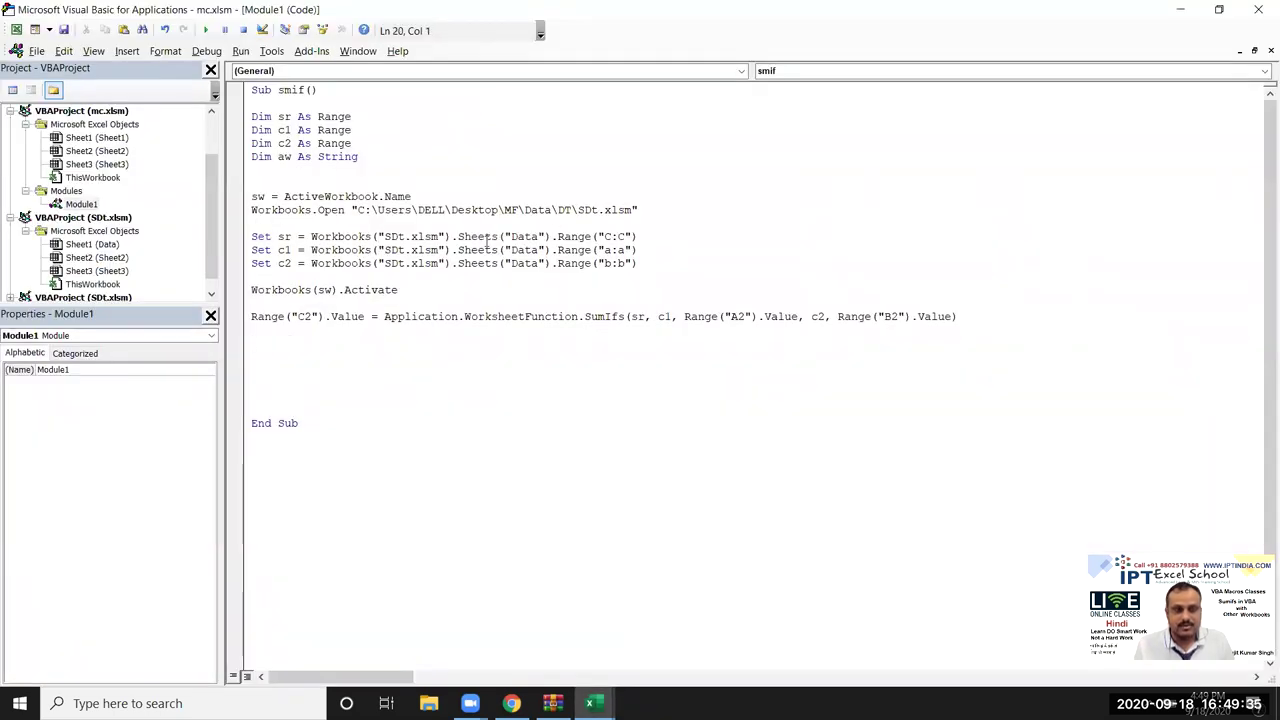
left_click_drag(578, 210, 631, 210)
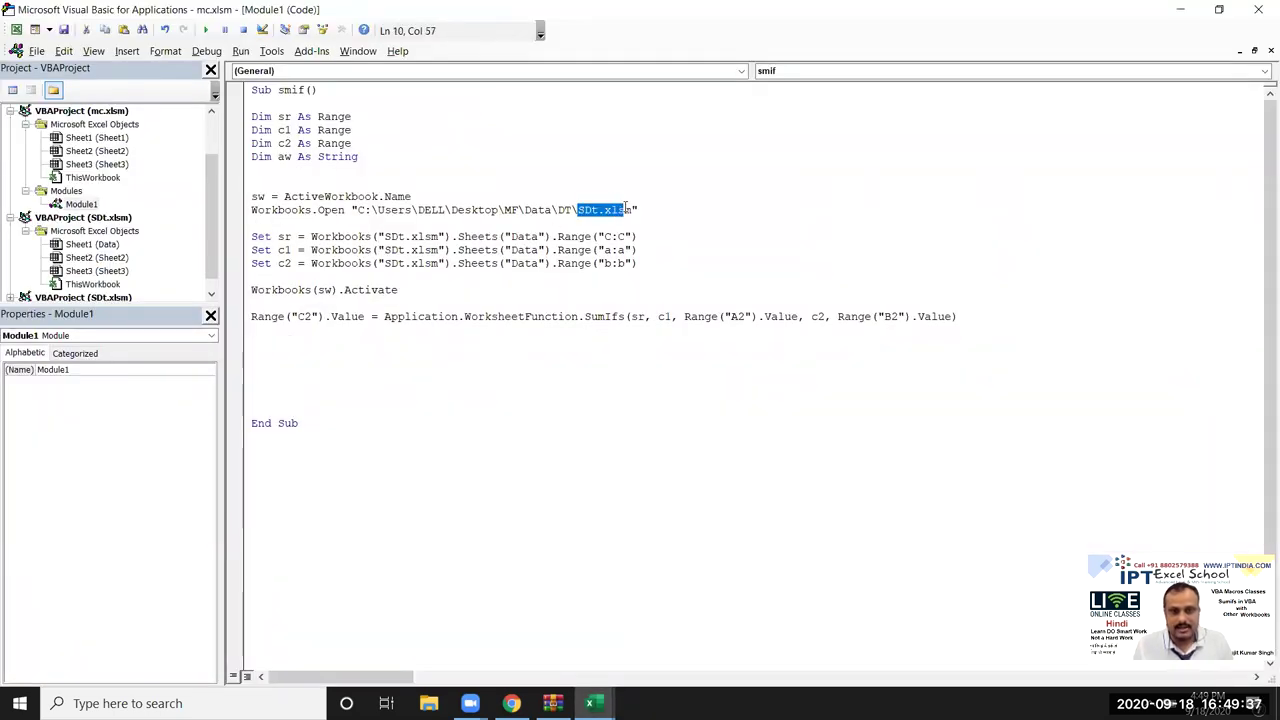
left_click(303, 345)
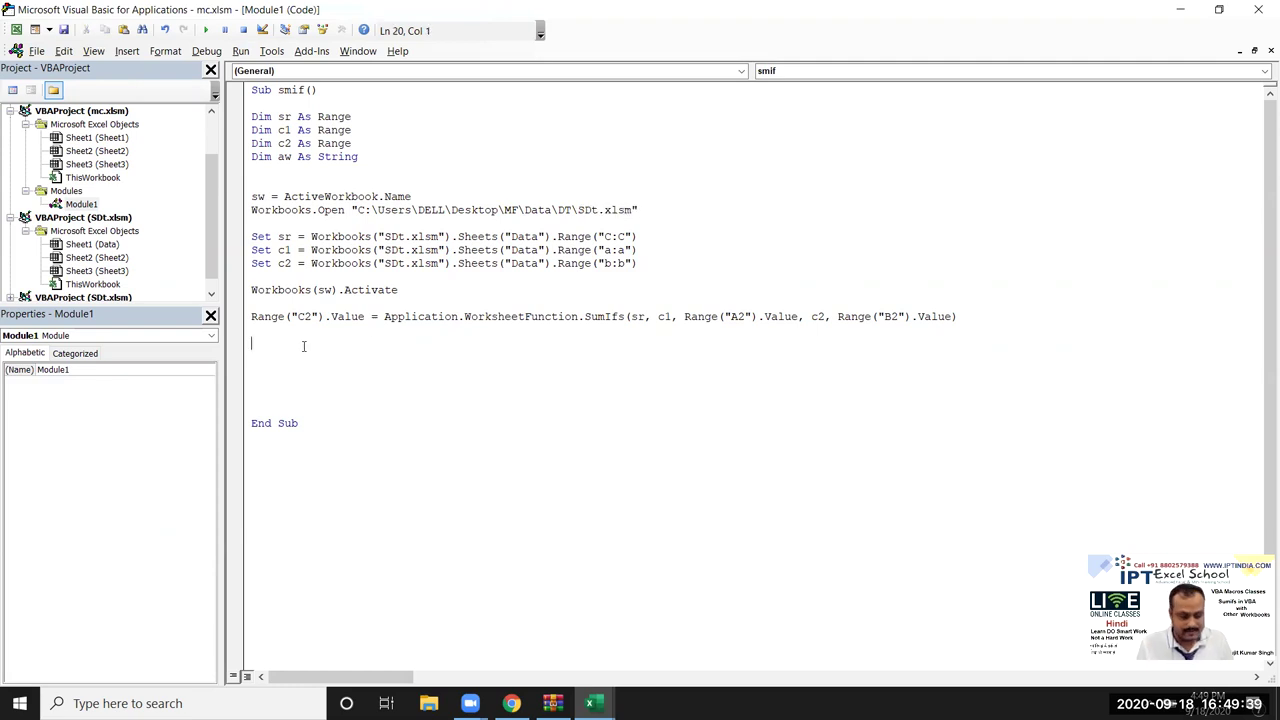
type("wor")
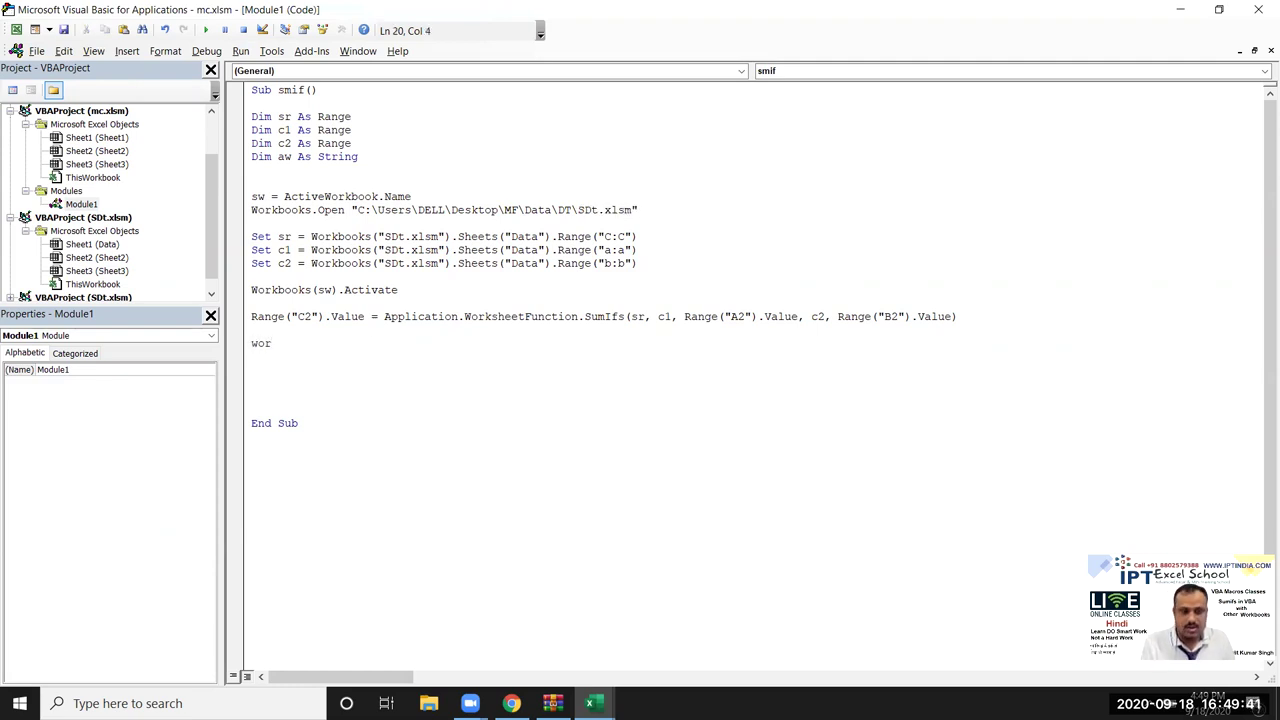
type("kbooks(\"SDt.xlsm\").cl")
key("Return")
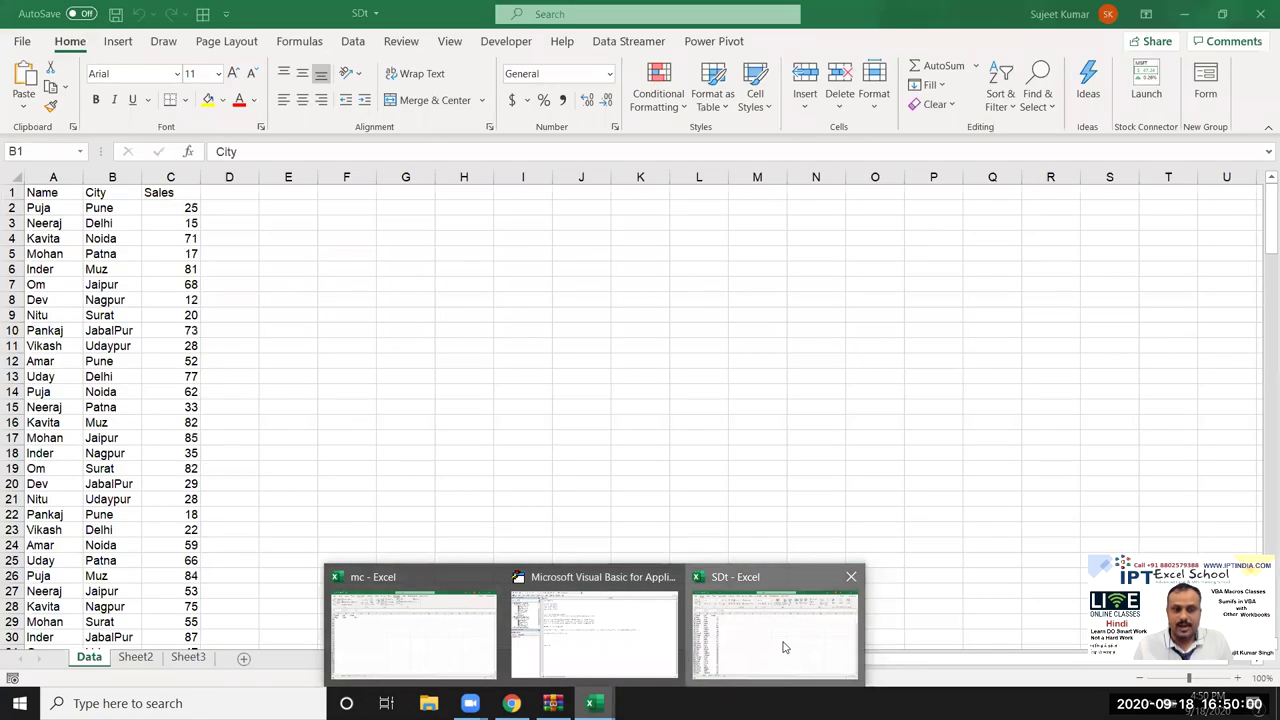
Close SDt and fill the Name column from A2 down to row 5.
left_click(785, 648)
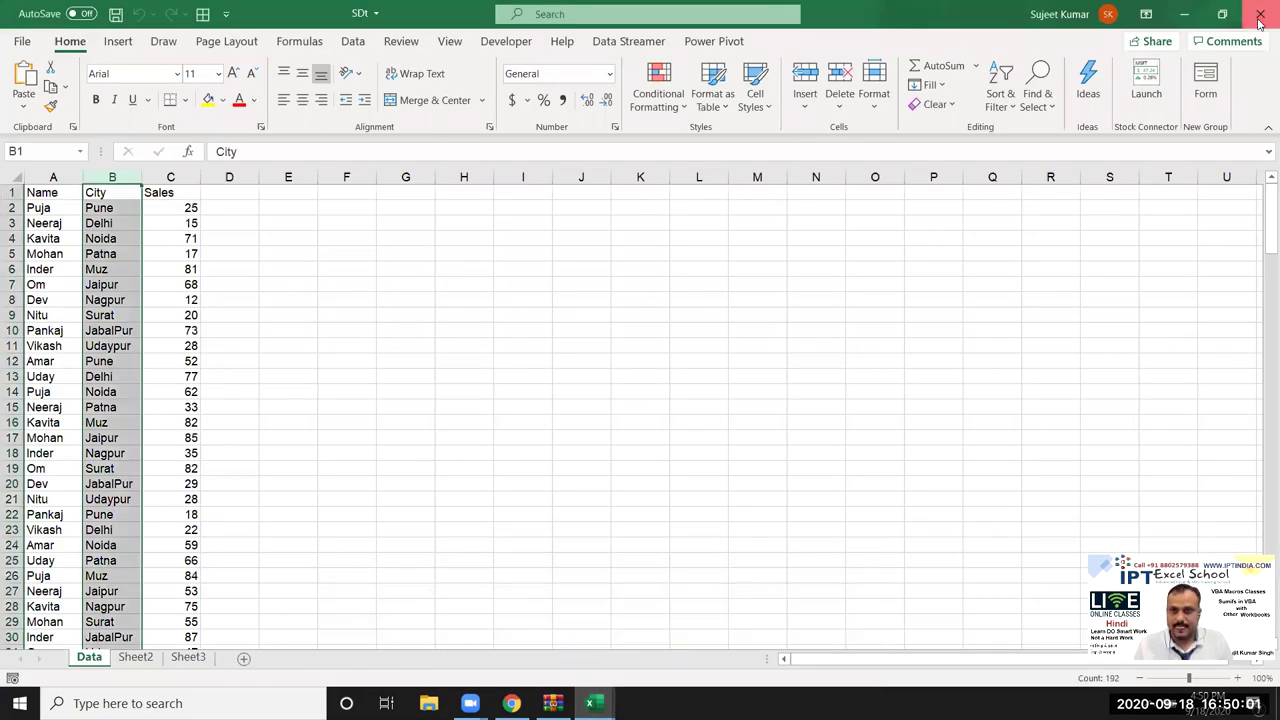
left_click(1260, 14)
left_click(30, 226)
left_click(45, 208)
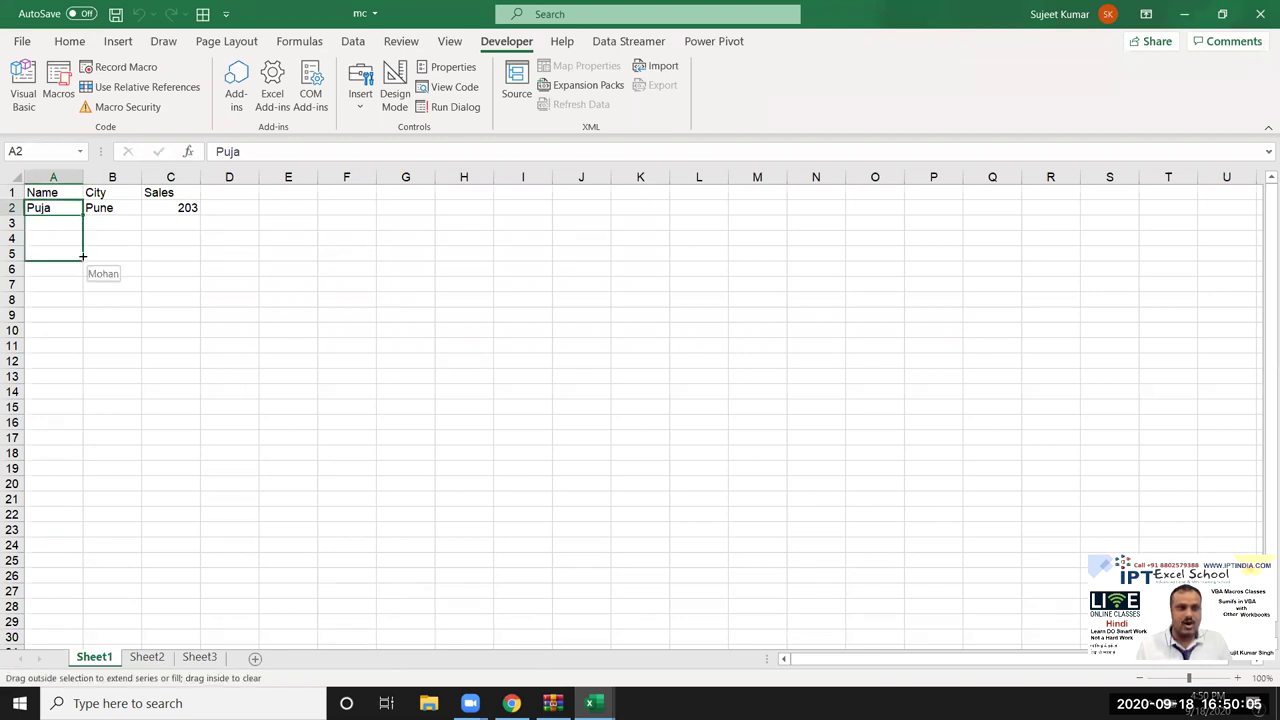
left_click_drag(81, 218, 84, 262)
Fill the City column from Pune down to row 5 and clear the 203 in C2.
left_click(131, 210)
left_click_drag(141, 215, 141, 262)
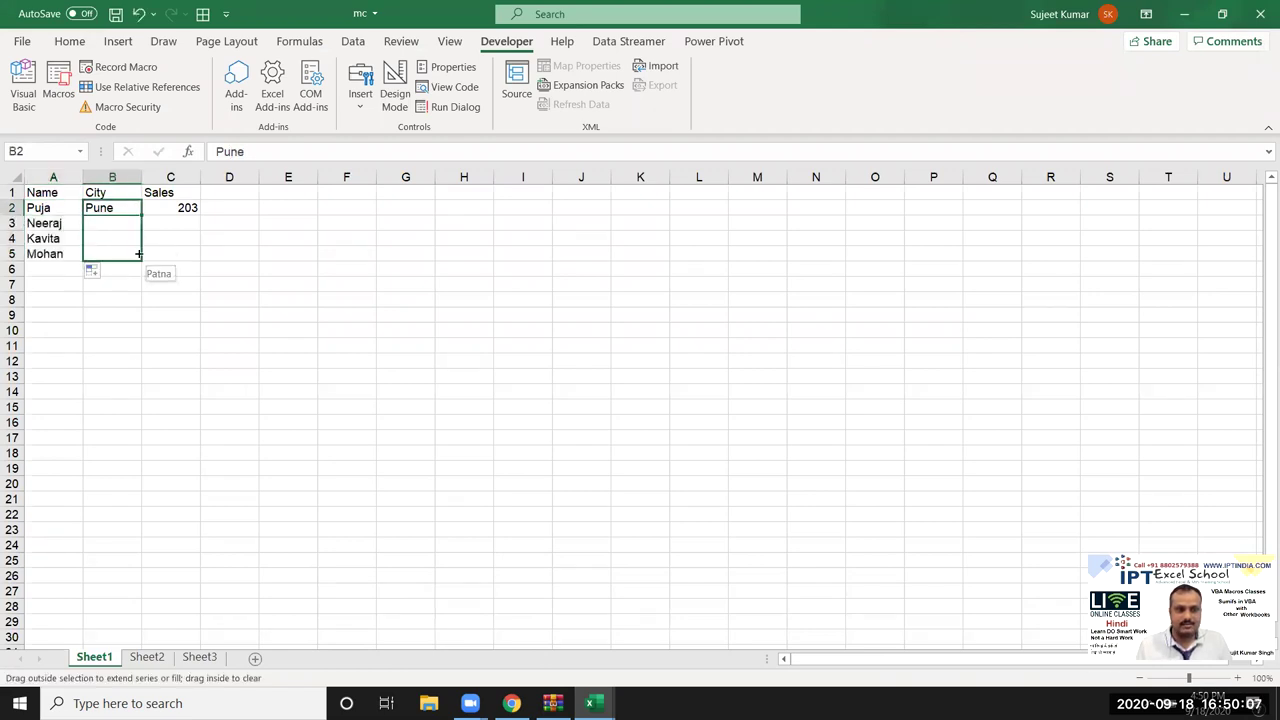
left_click(185, 218)
key("Delete")
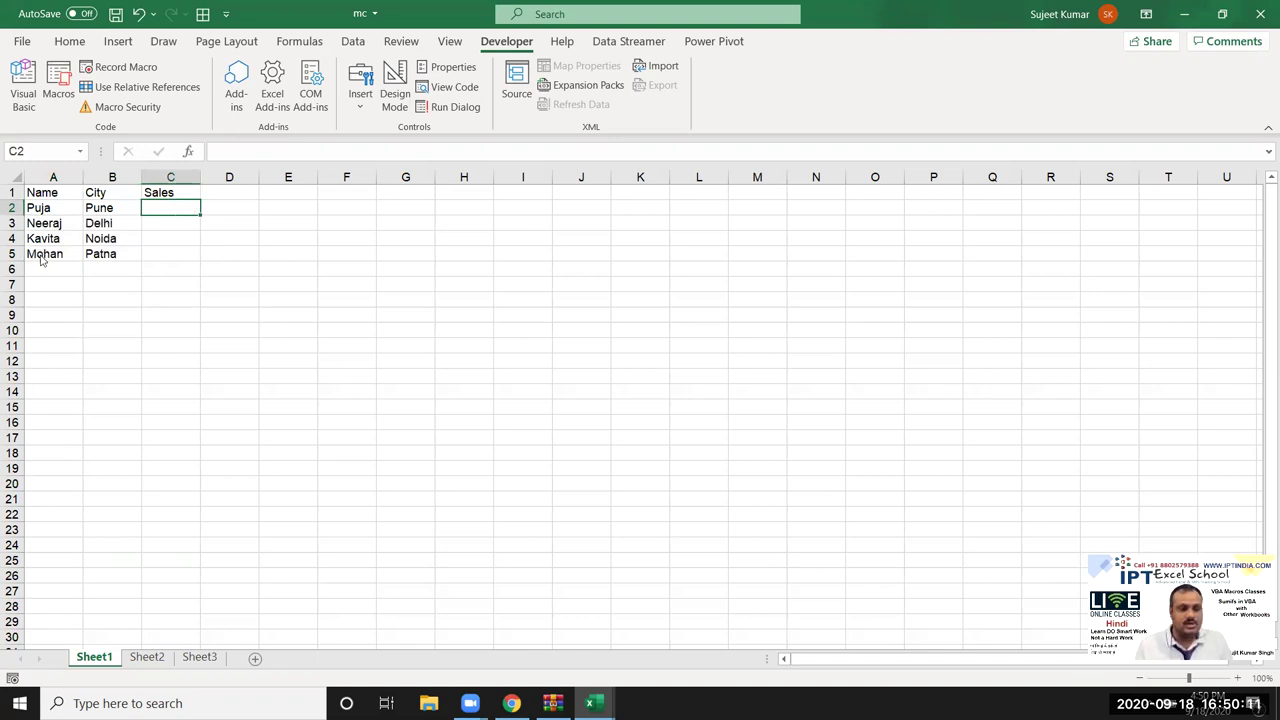
key("alt+F11")
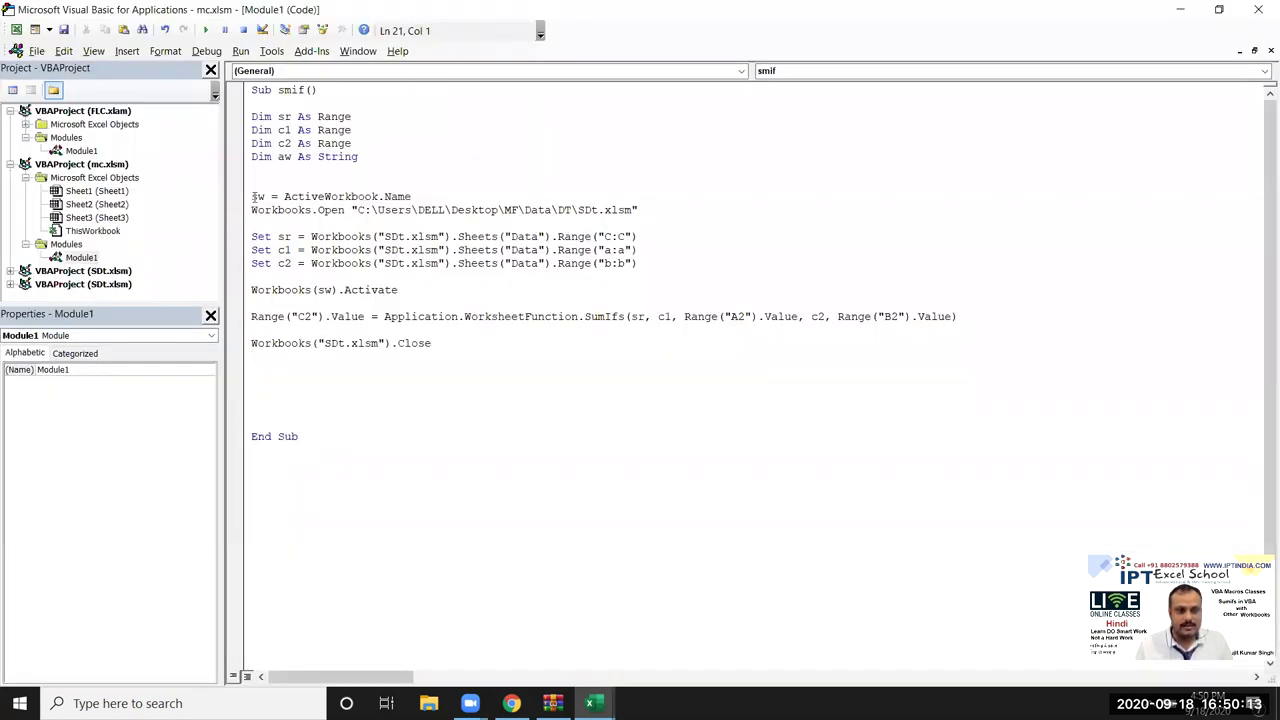
Wrap the SumIfs line in a For i = 2 To 5 … Next i loop.
left_click(253, 197)
left_click(566, 222)
key("Return")
type("for i")
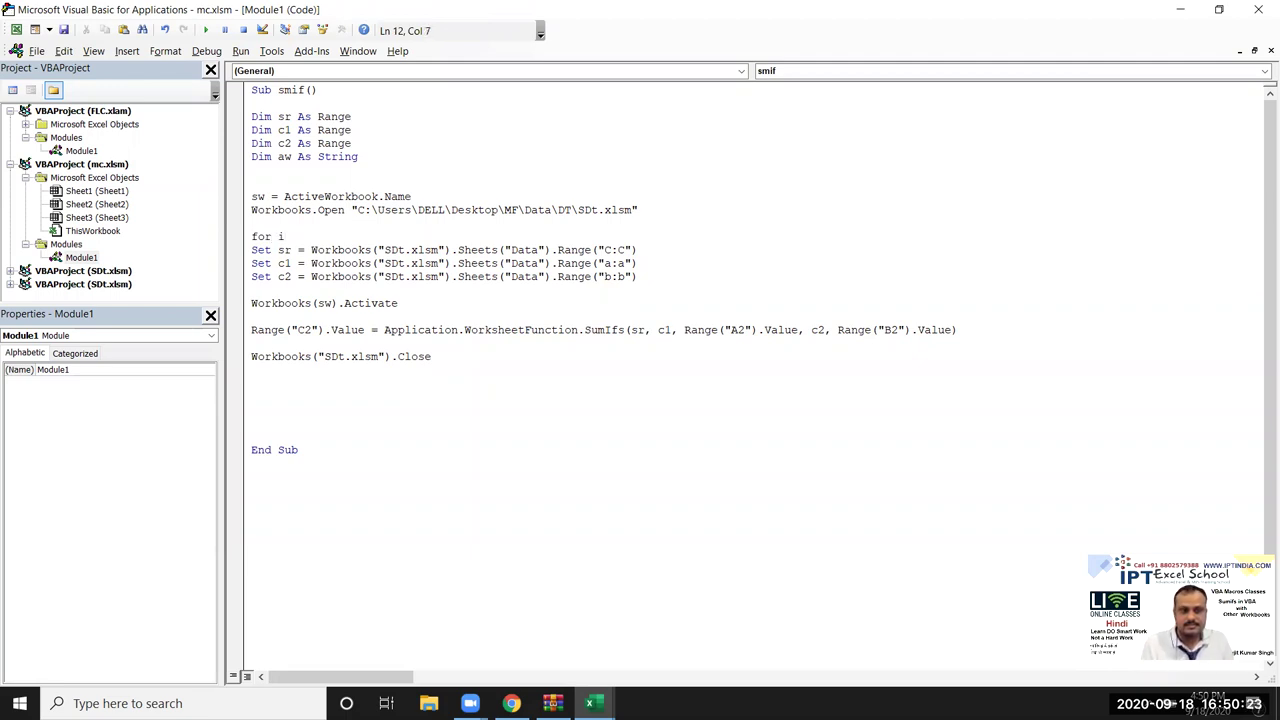
key("BackSpace")
key("BackSpace")
key("BackSpace")
key("BackSpace")
key("BackSpace")
key("BackSpace")
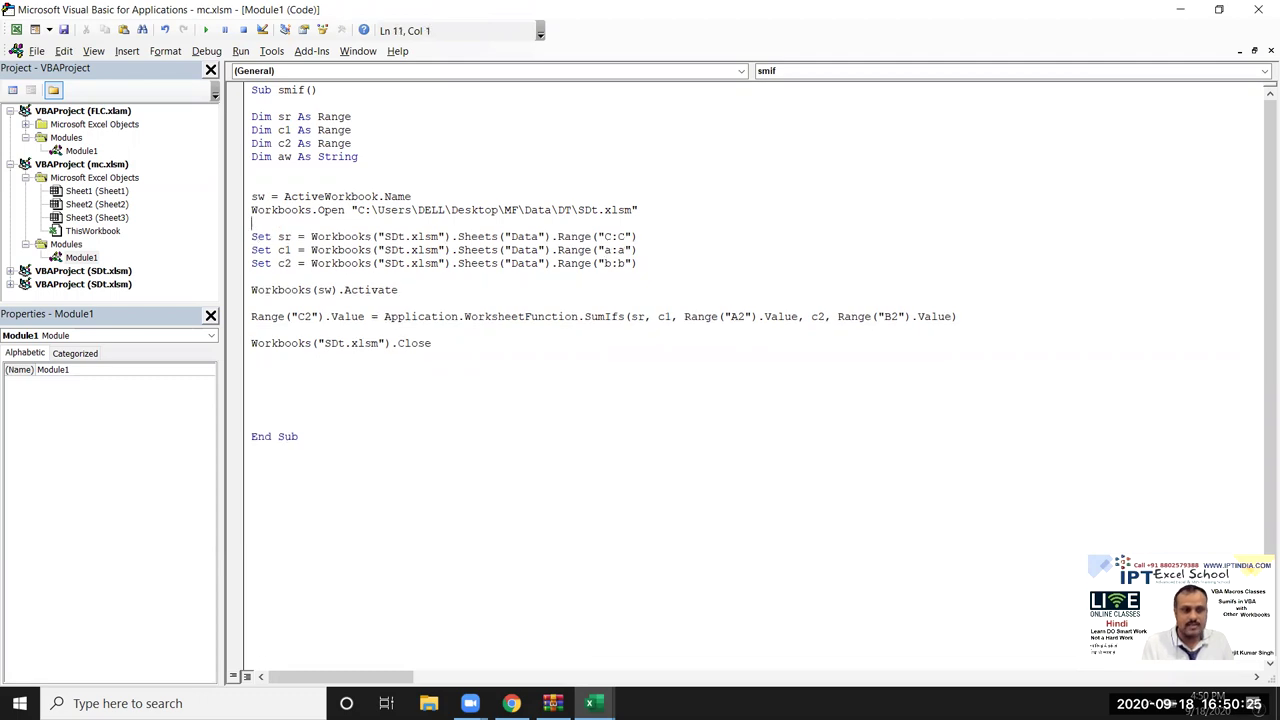
key("Down")
key("Down")
key("Down")
key("Down")
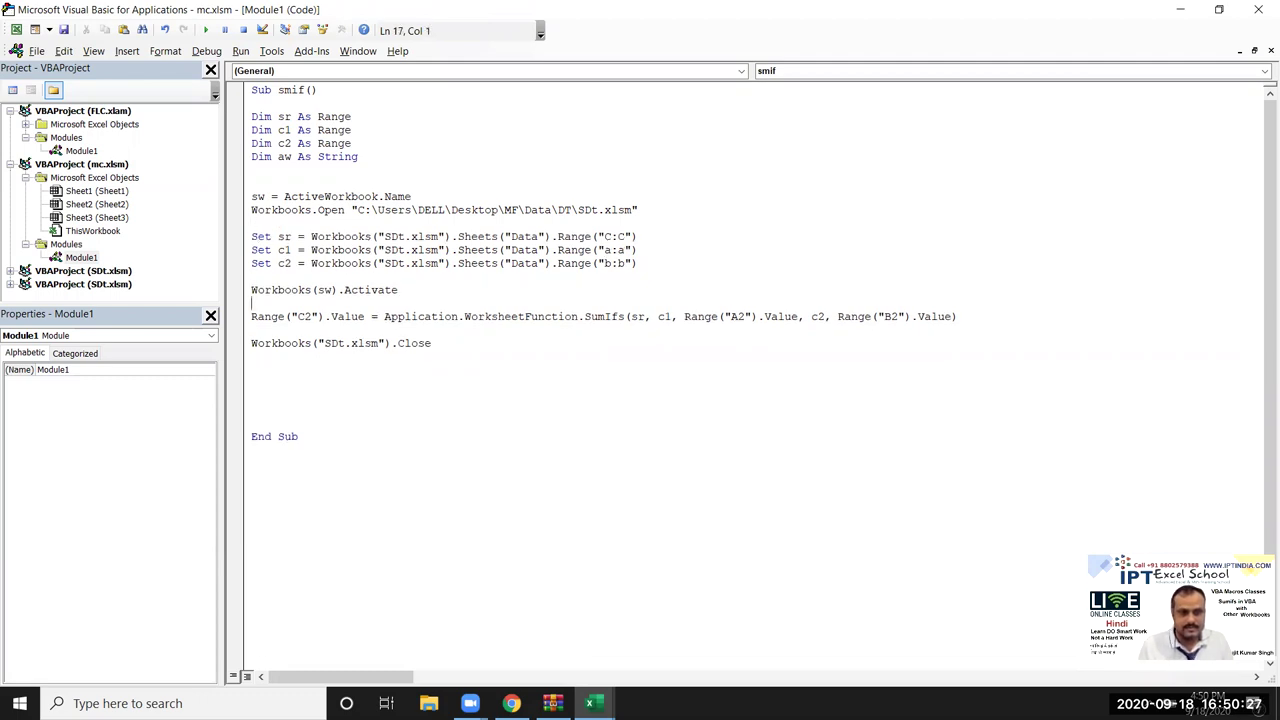
key("Return")
type("for i = 2 to")
key("Down")
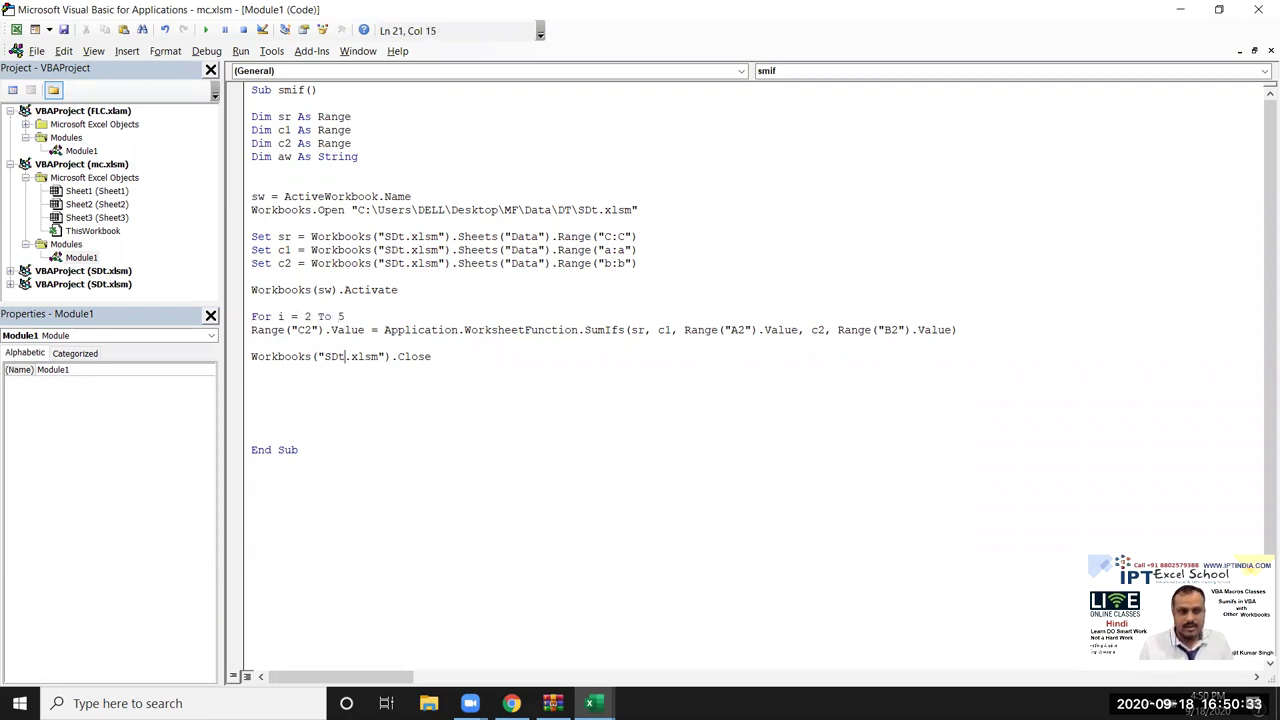
key("Return")
key("Return")
key("Up")
left_click(252, 343)
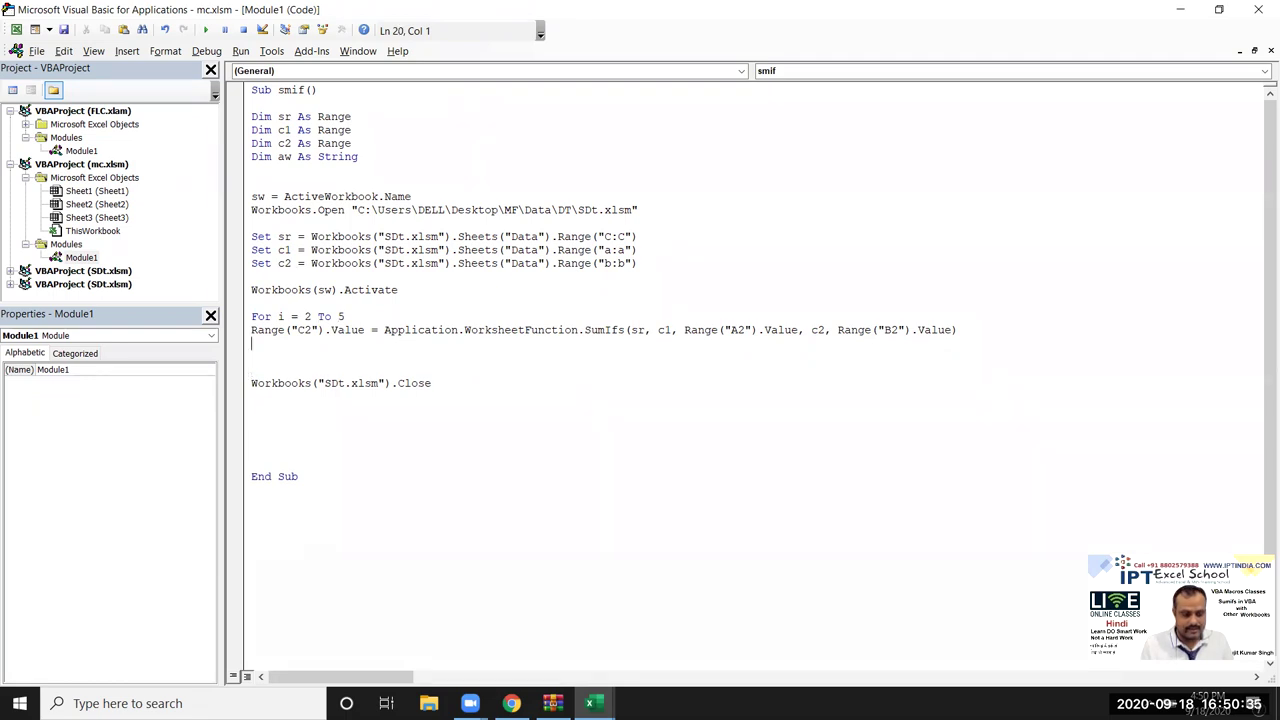
type("xt i")
key("Up")
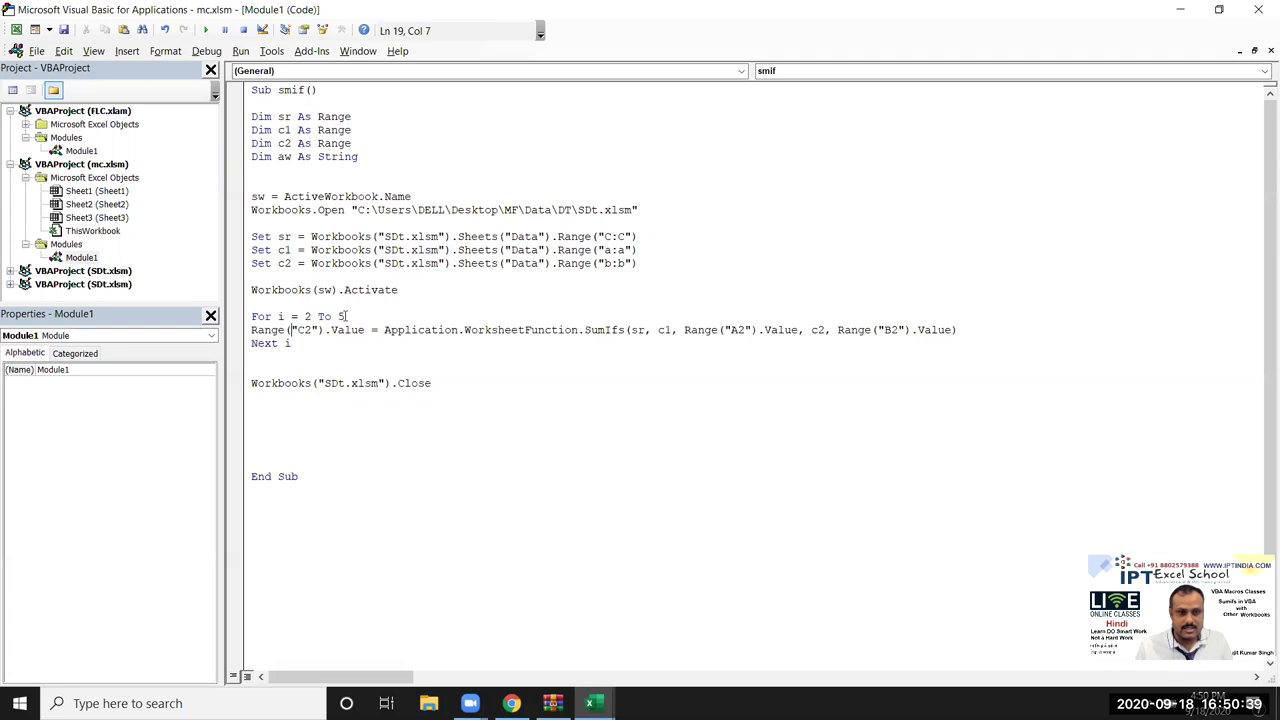
Change the output reference Range("C2") to Range("C" & i).
key("Right")
key("Right")
key("Right")
key("BackSpace")
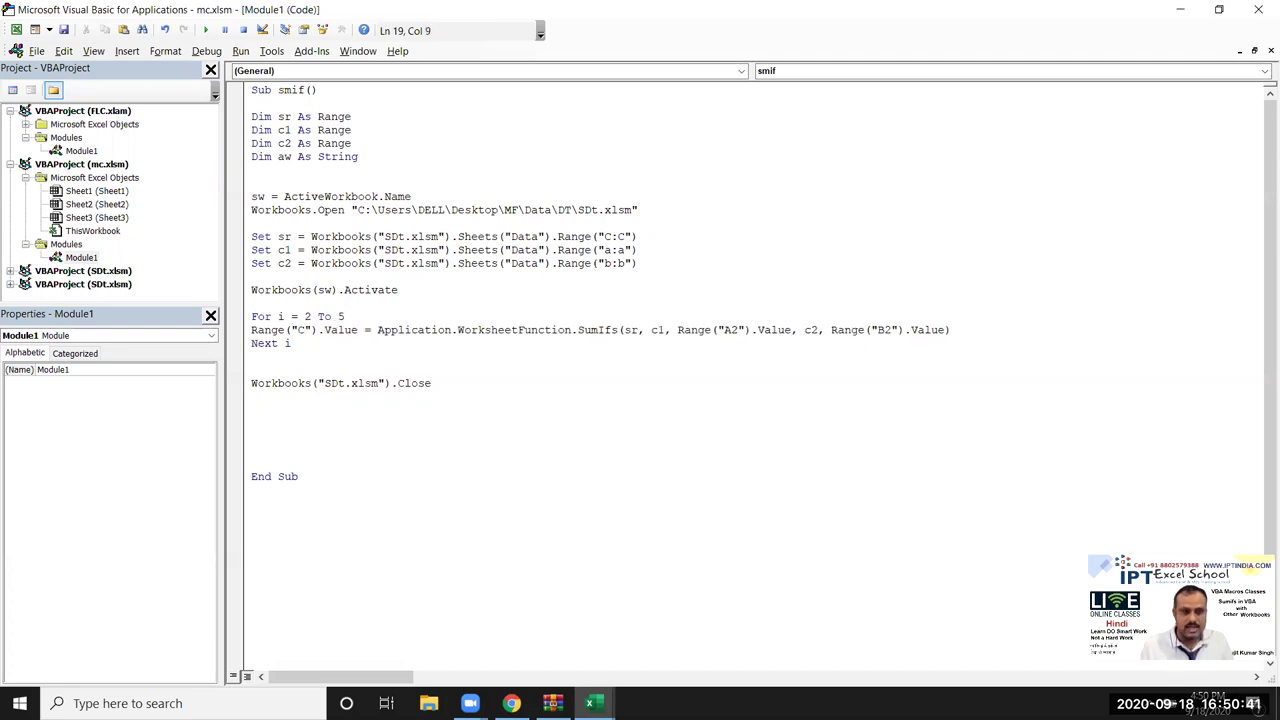
key("Right")
type("& i")
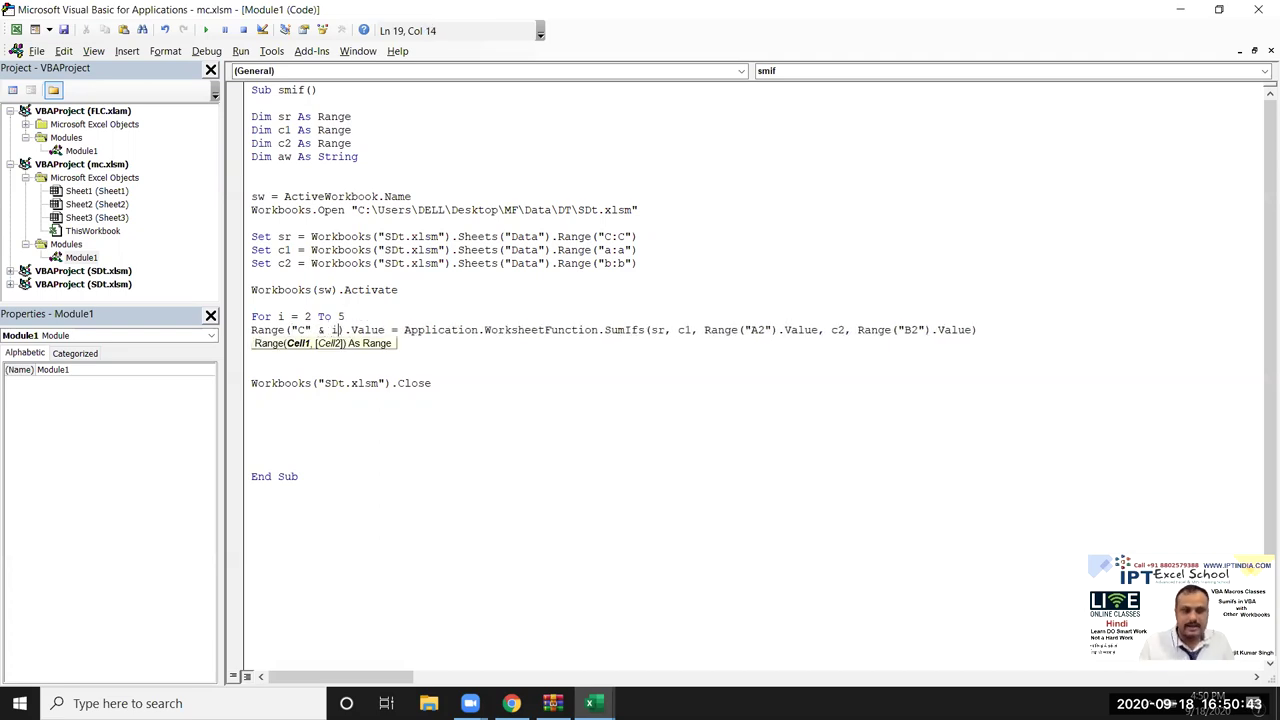
left_click(645, 368)
Change the A2 and B2 criteria references to "A" & i and "B" & i.
double_click(685, 330)
key("Right")
key("Right")
key("Right")
key("Right")
key("Right")
key("Right")
key("Right")
key("Delete")
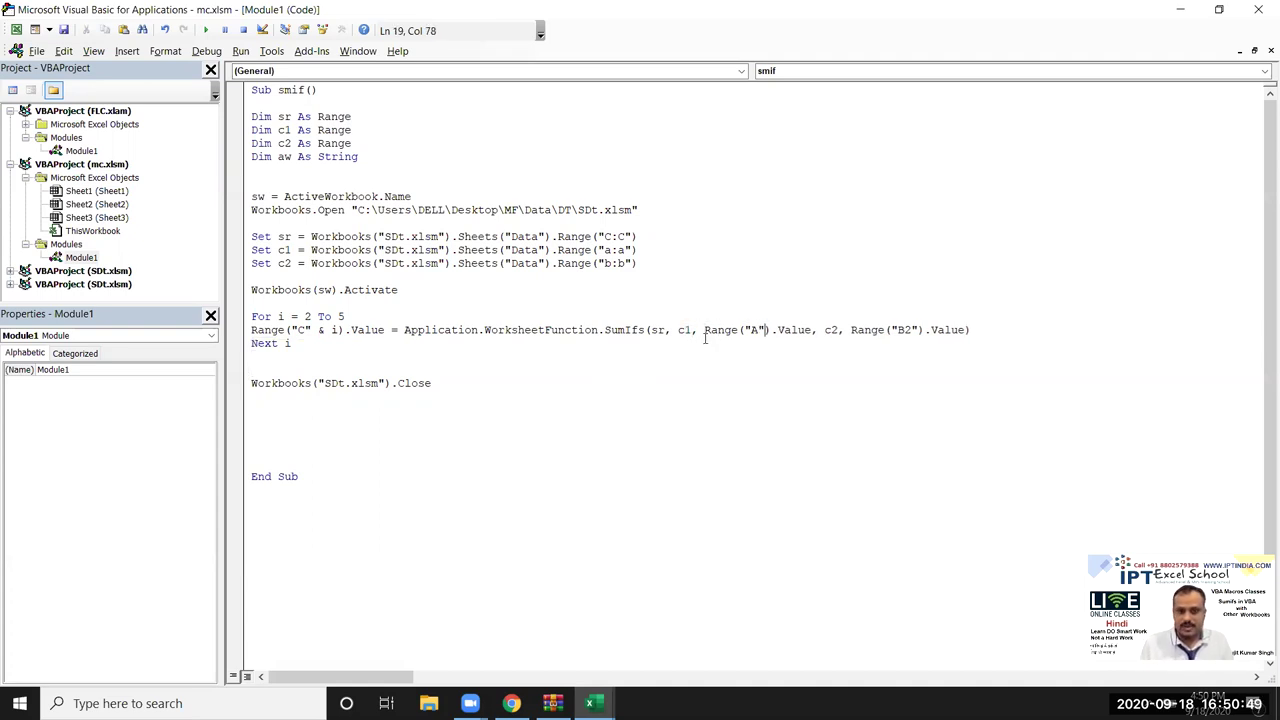
type("& i")
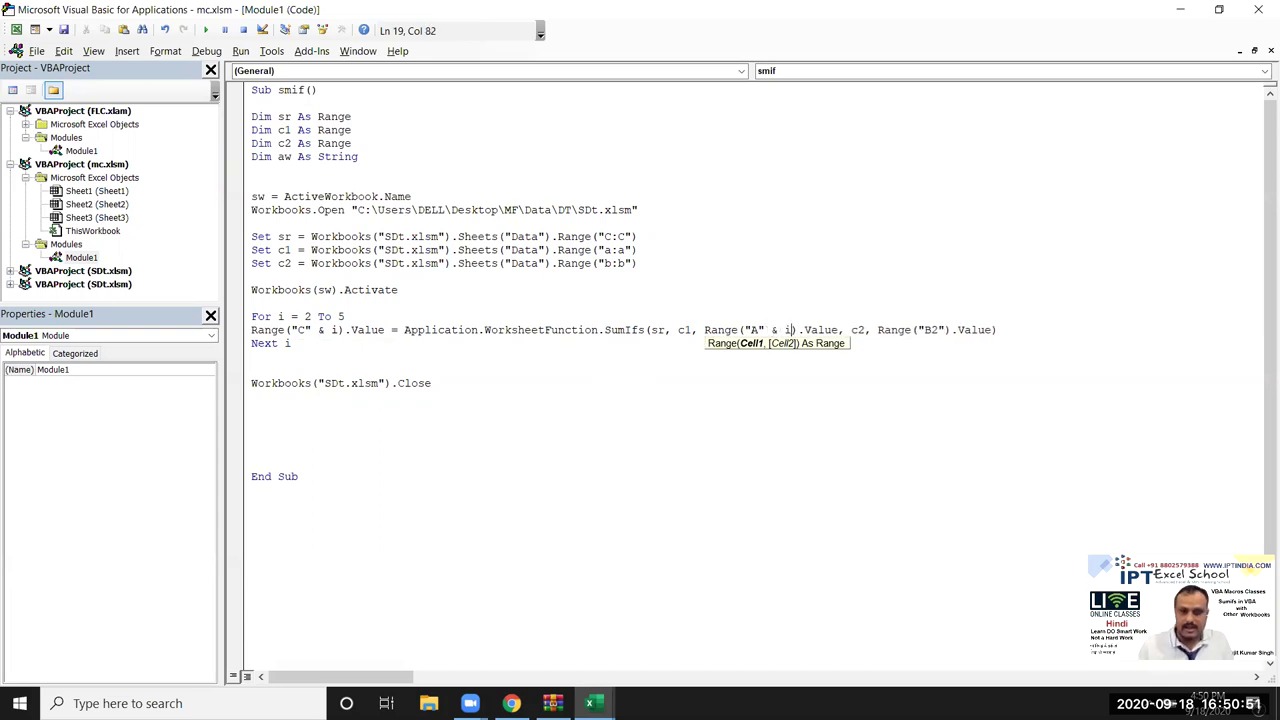
key("Right")
key("Right")
key("Right")
key("Right")
key("Right")
key("Right")
key("Right")
key("Right")
key("BackSpace")
key("Delete")
type("B")
key("Right")
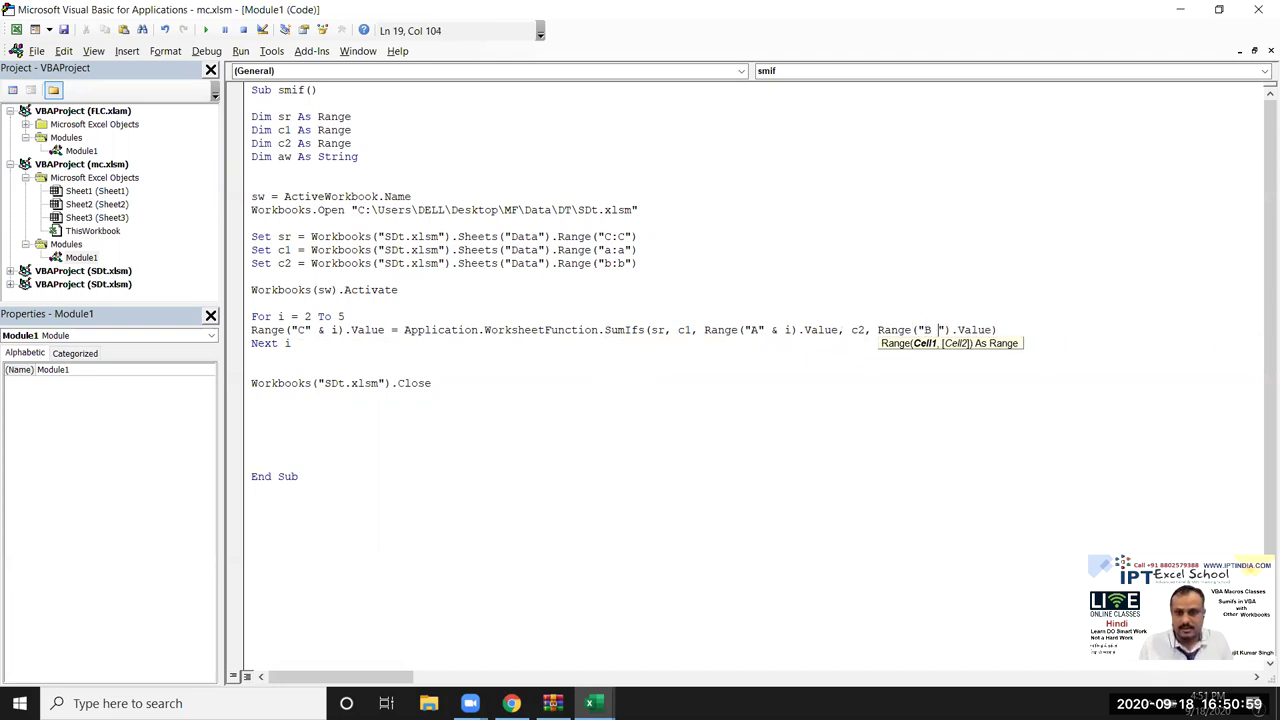
type("& i")
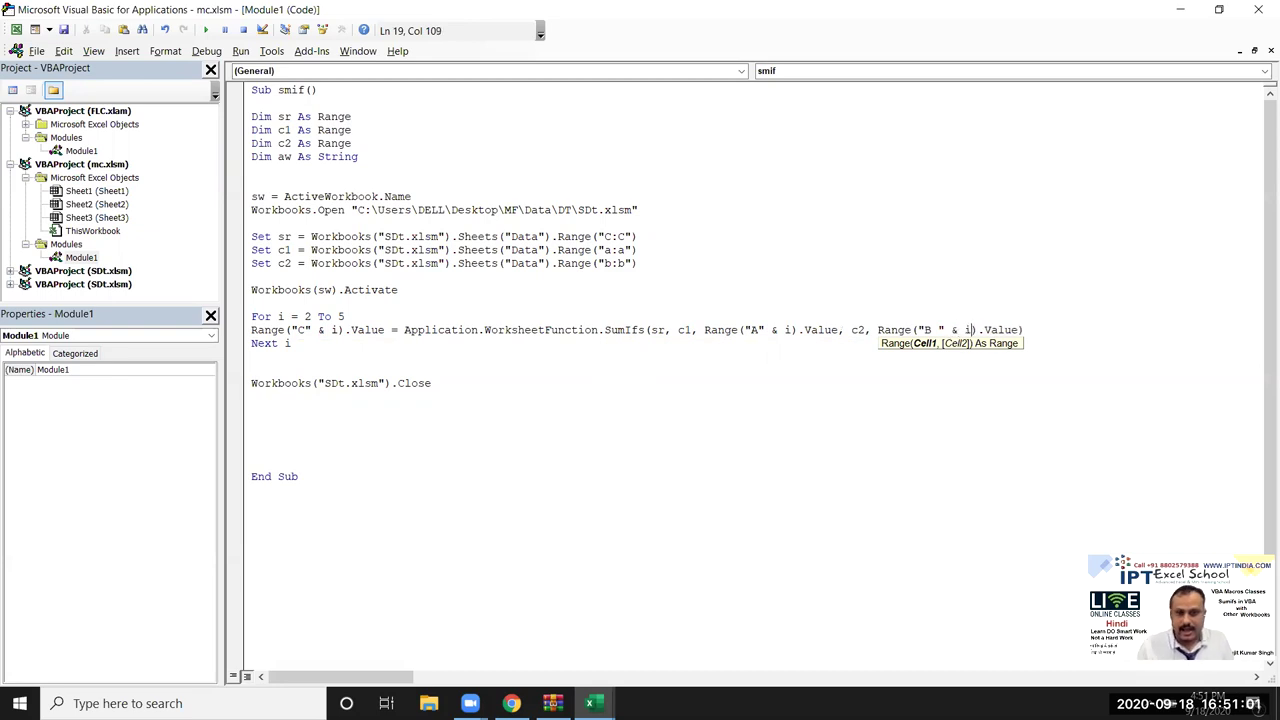
key("Down")
key("Down")
key("Down")
key("Down")
Switch back to the Excel workbook from the taskbar.
key("End")
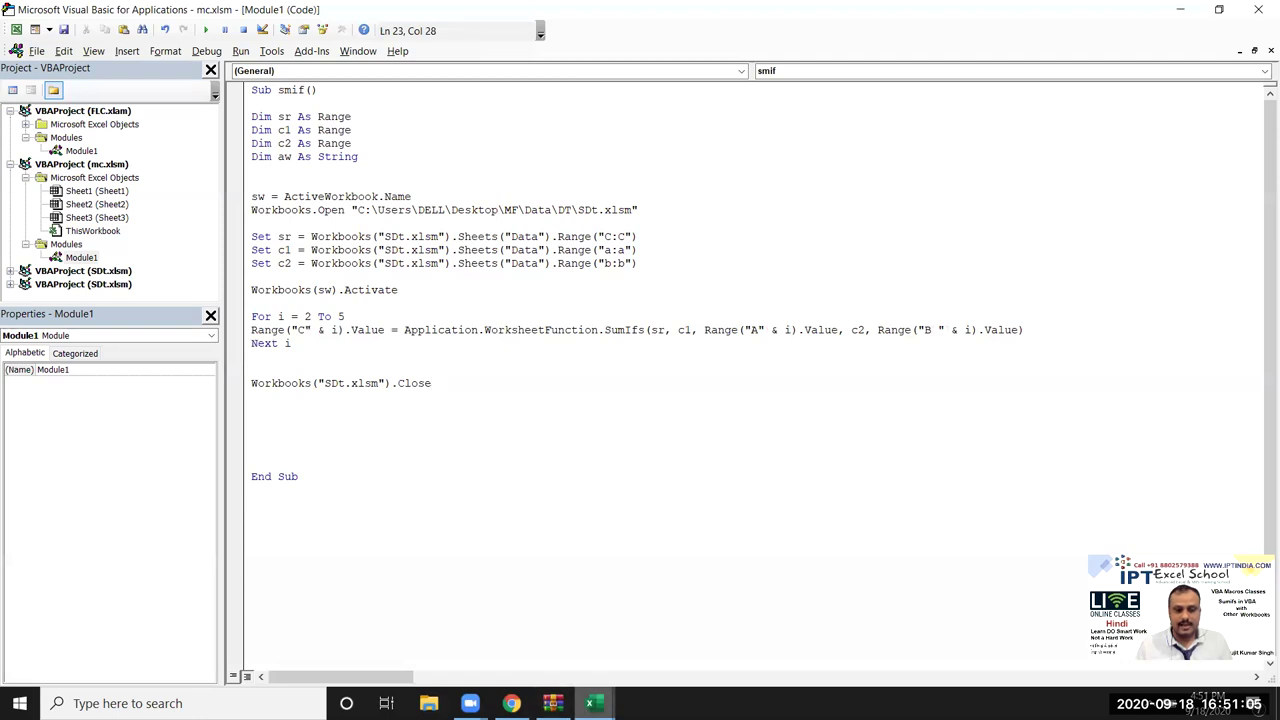
left_click(590, 703)
left_click(505, 622)
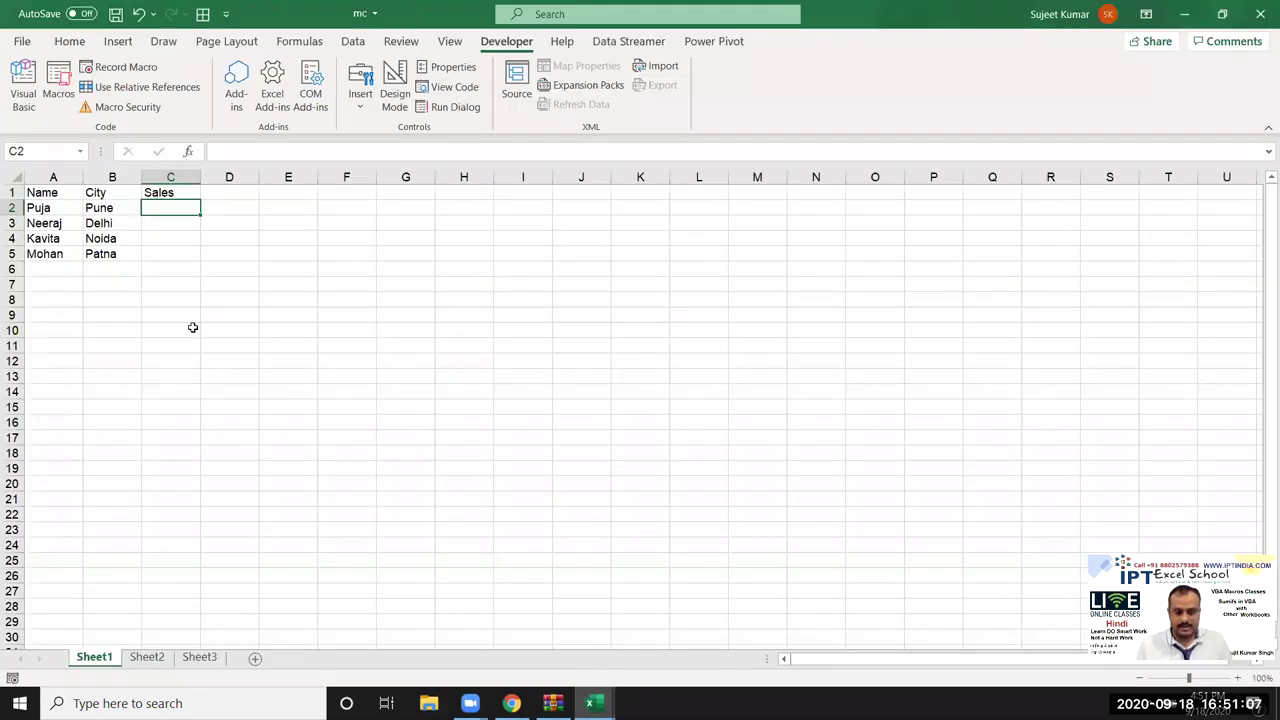
Run smif from the Macros list and debug the resulting run-time error 1004.
left_click(58, 85)
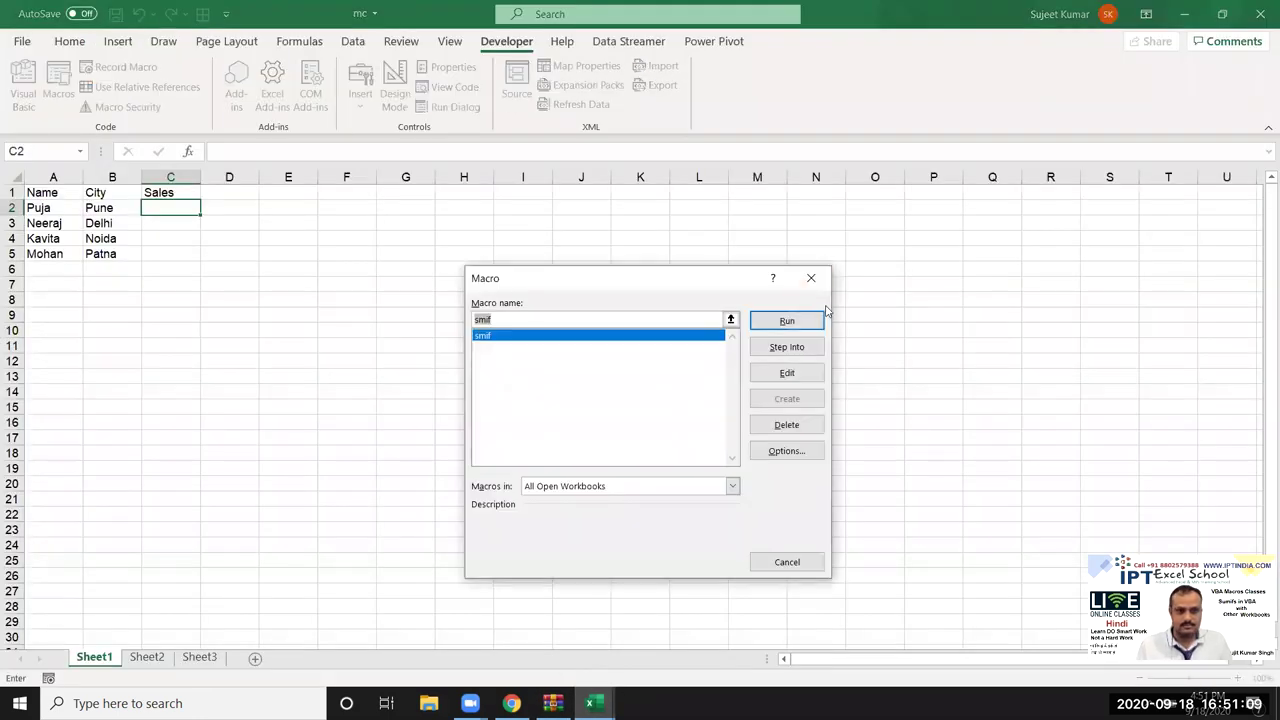
left_click(795, 320)
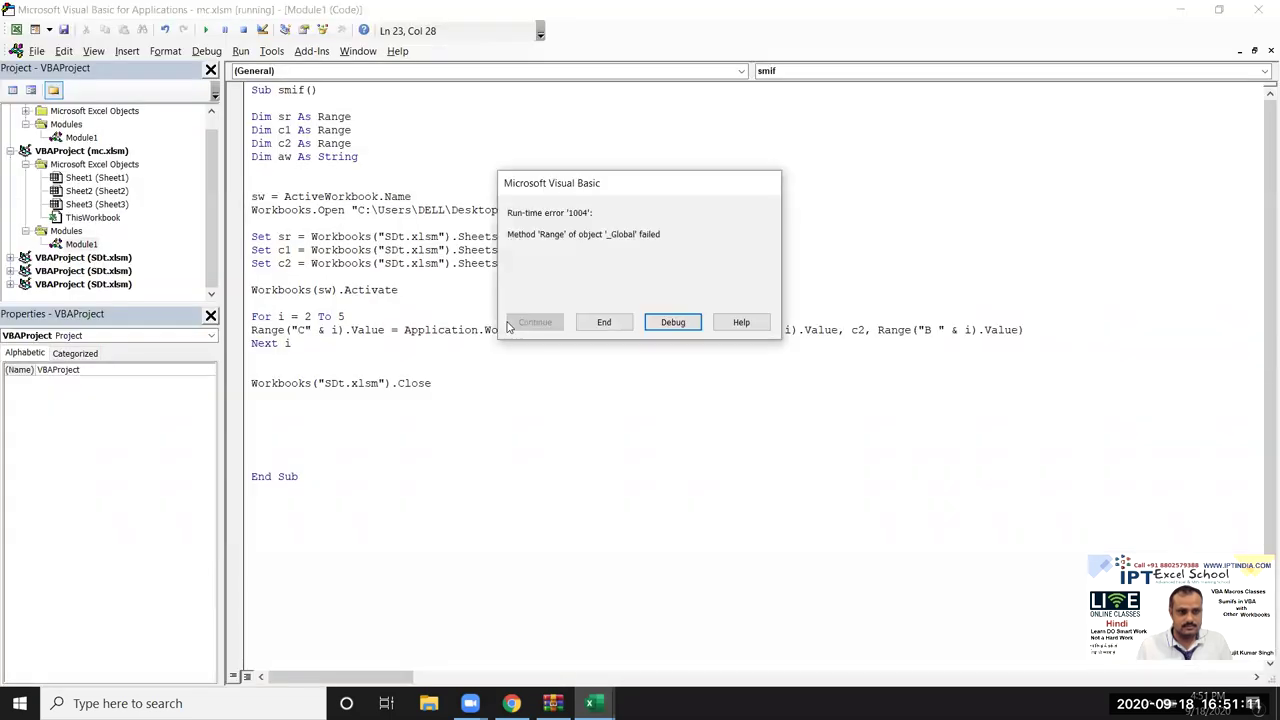
left_click(670, 322)
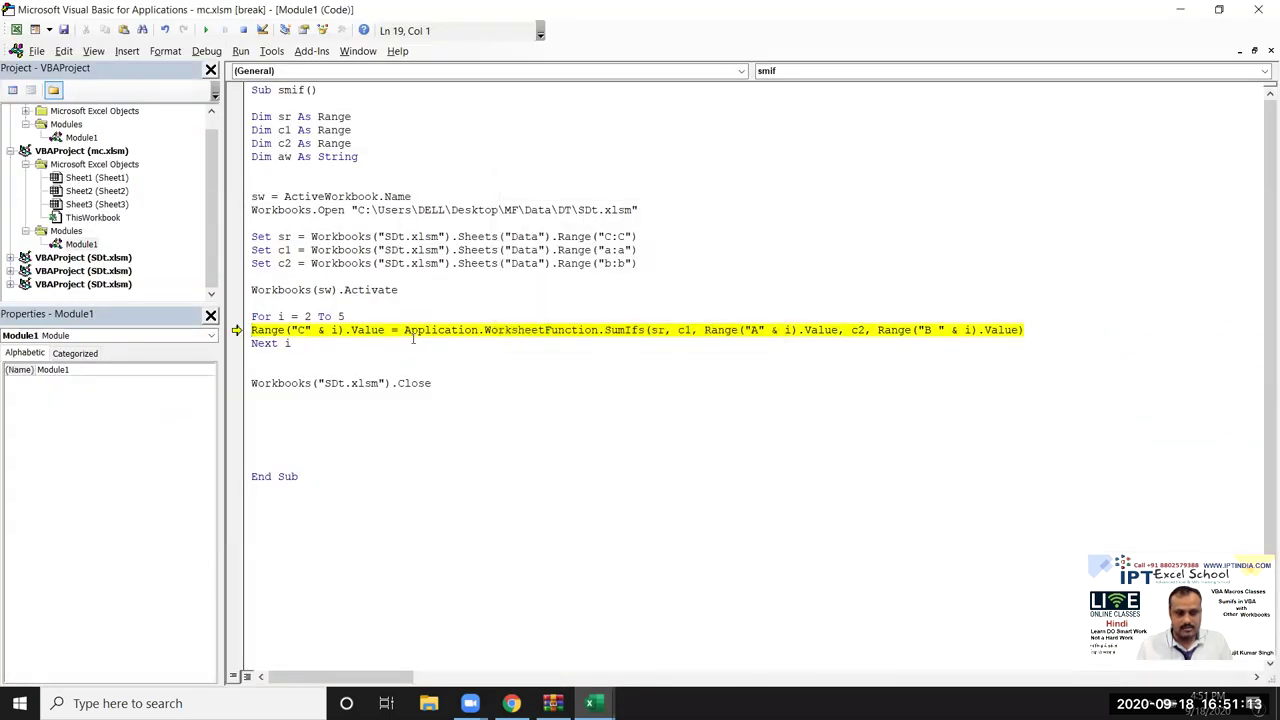
key("alt+F11")
key("alt+F11")
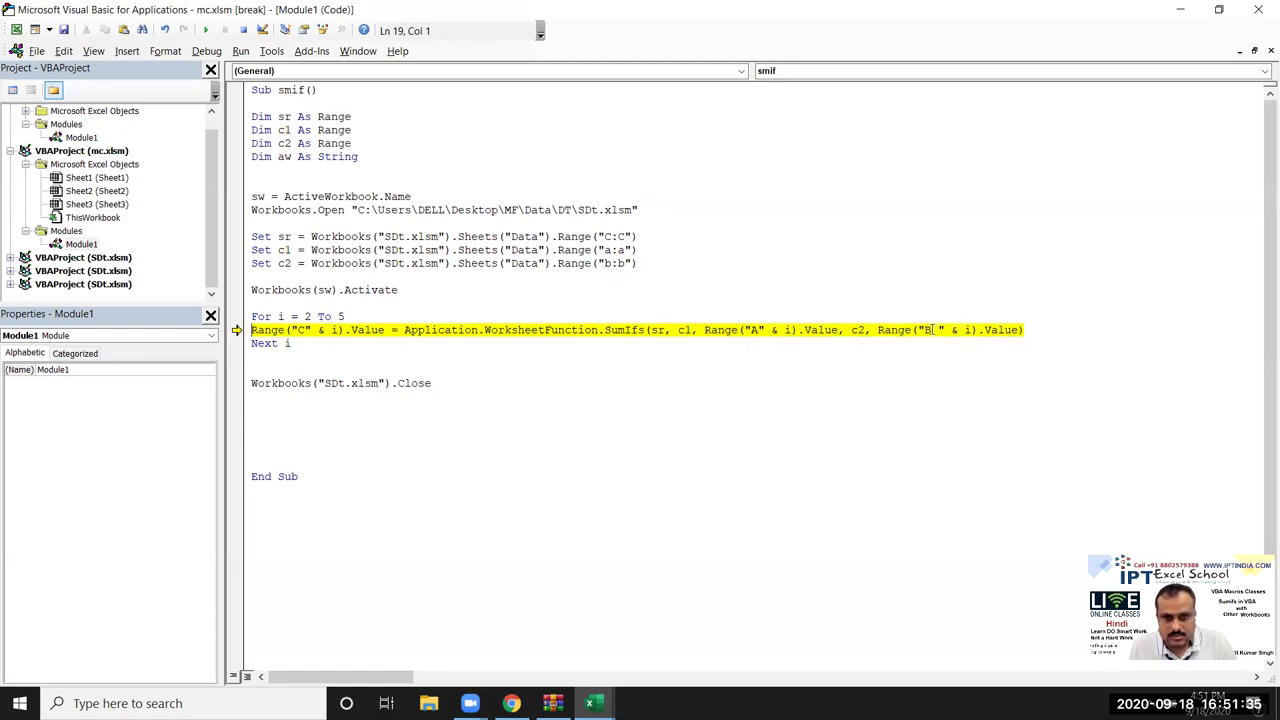
mouse_move(914, 329)
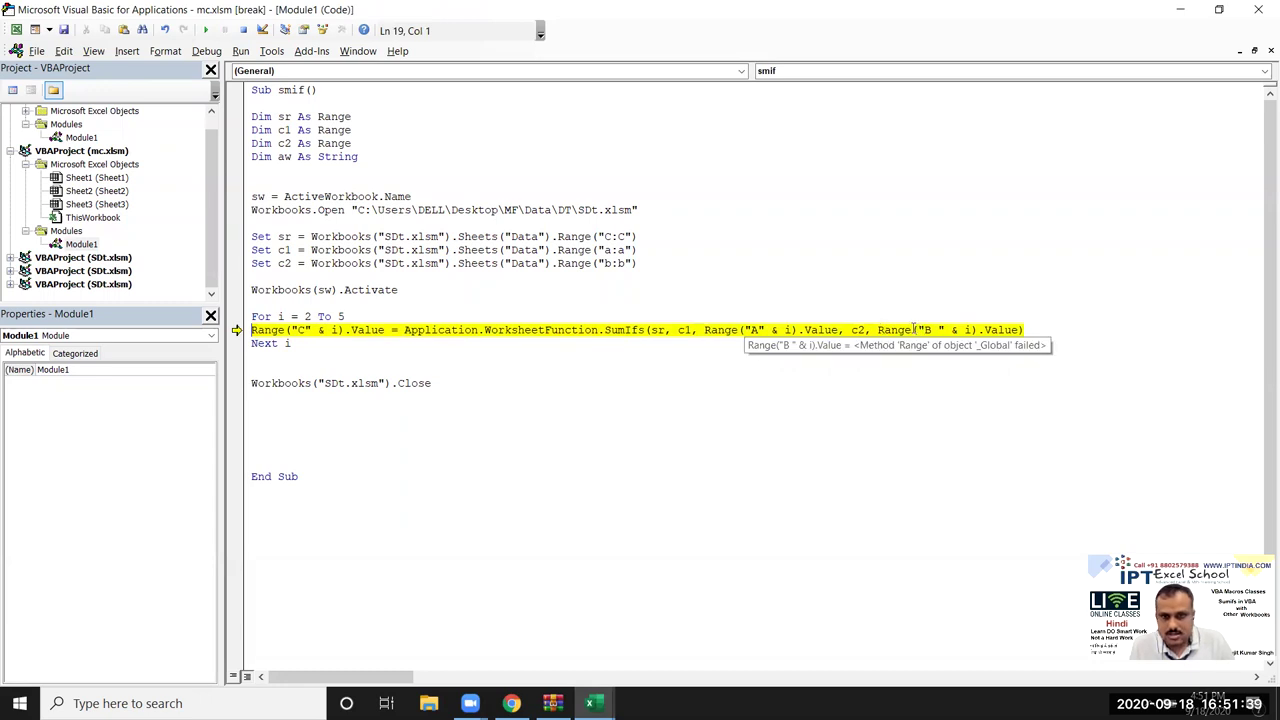
Remove the stray space in Range("B " & i) and resume the paused macro.
left_click(918, 330)
key("Delete")
left_click(880, 330)
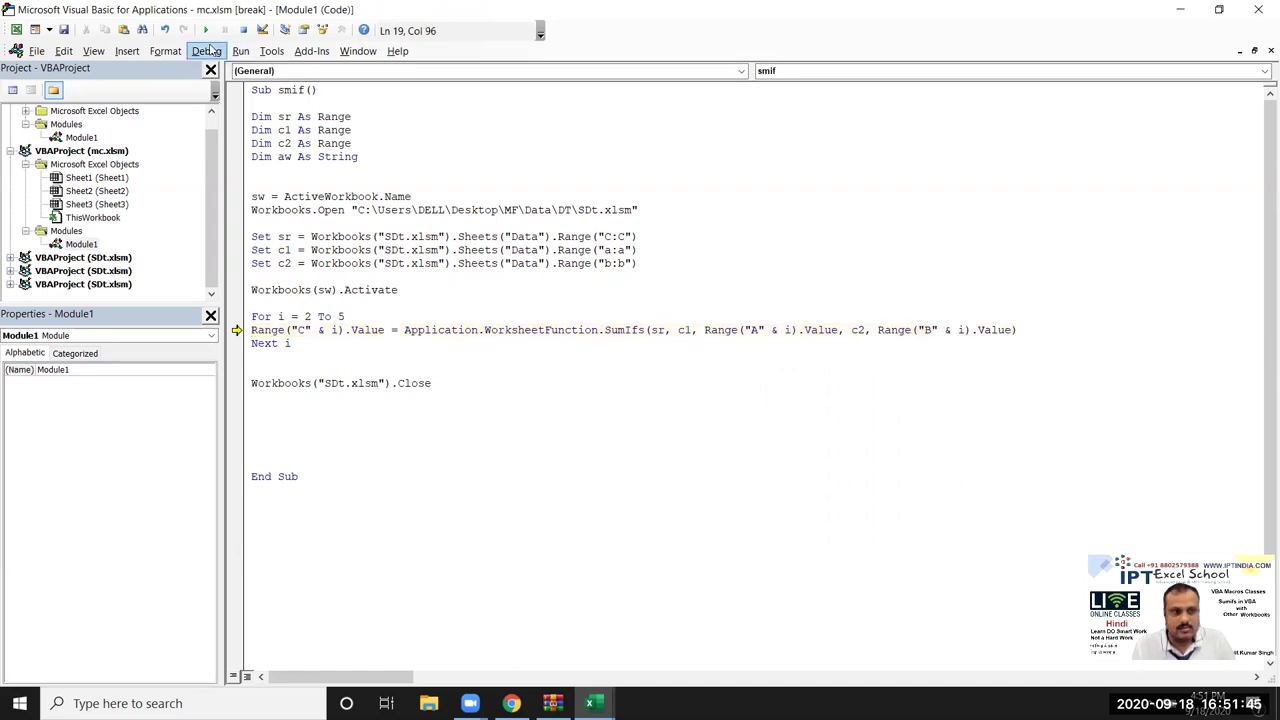
left_click(207, 31)
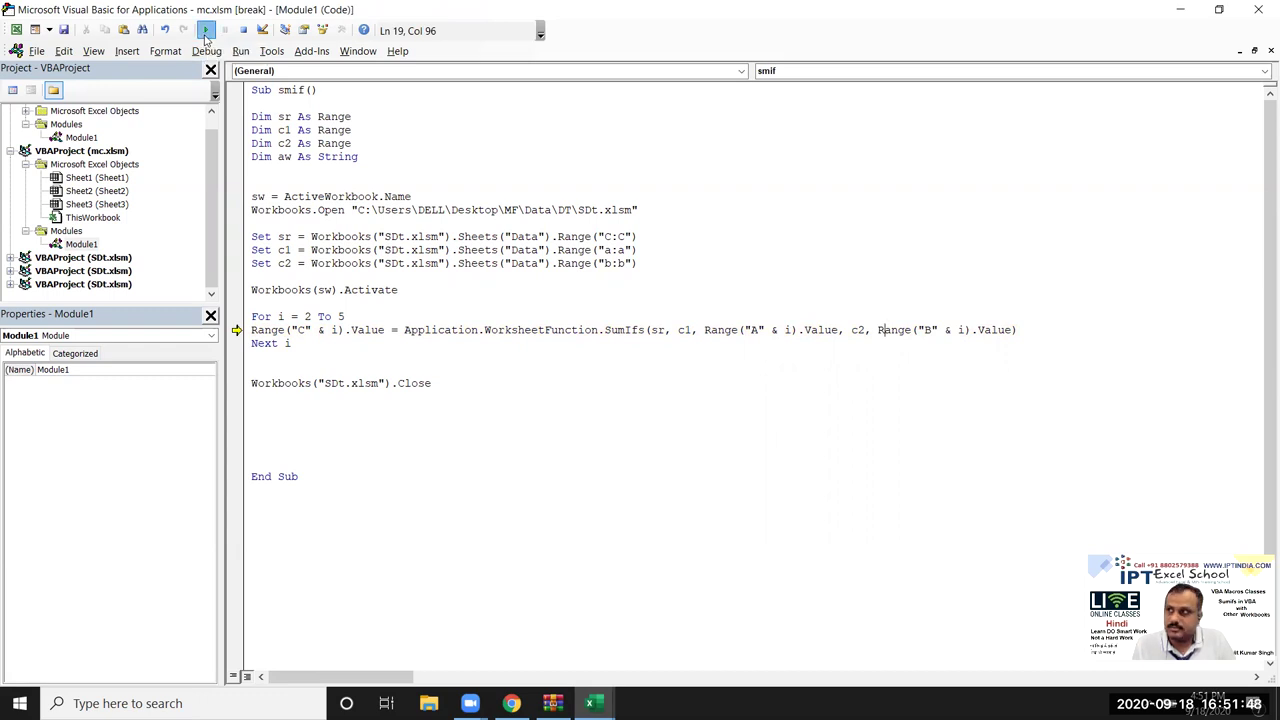
left_click(318, 347)
Check the Sales column shows 203, 150, 155, 139, then restore the code editor.
left_click(1181, 10)
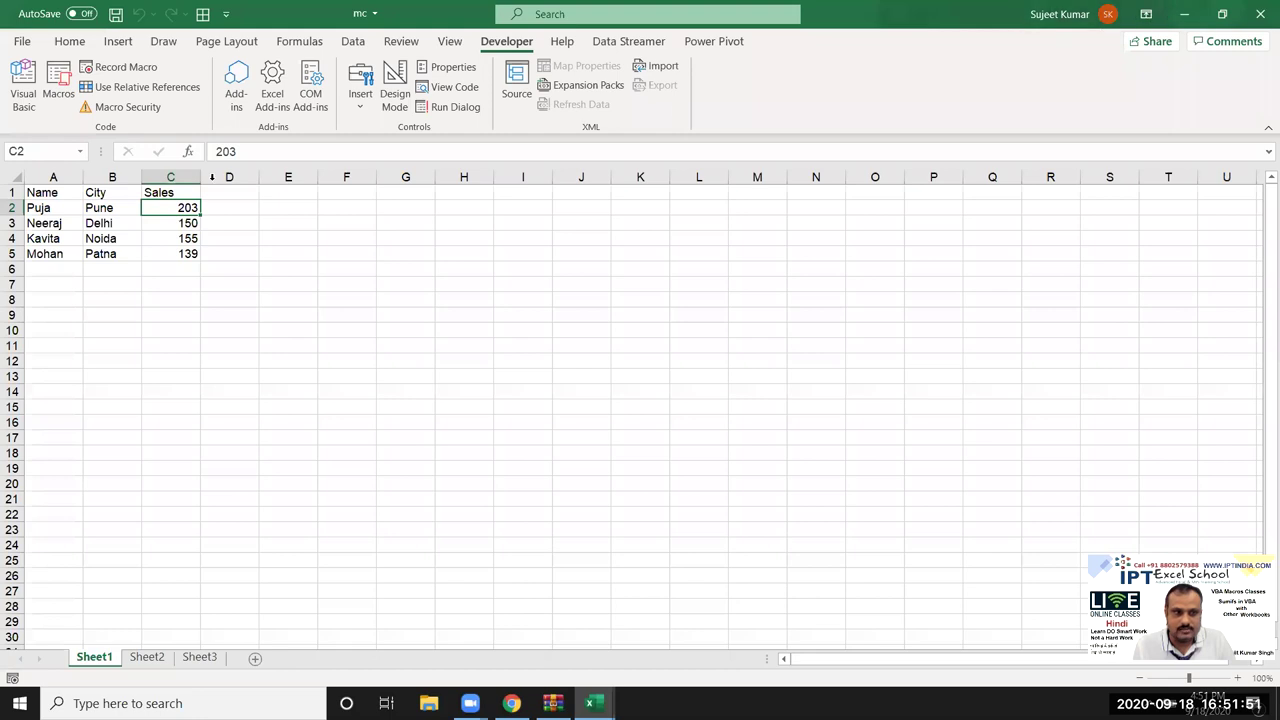
left_click(590, 703)
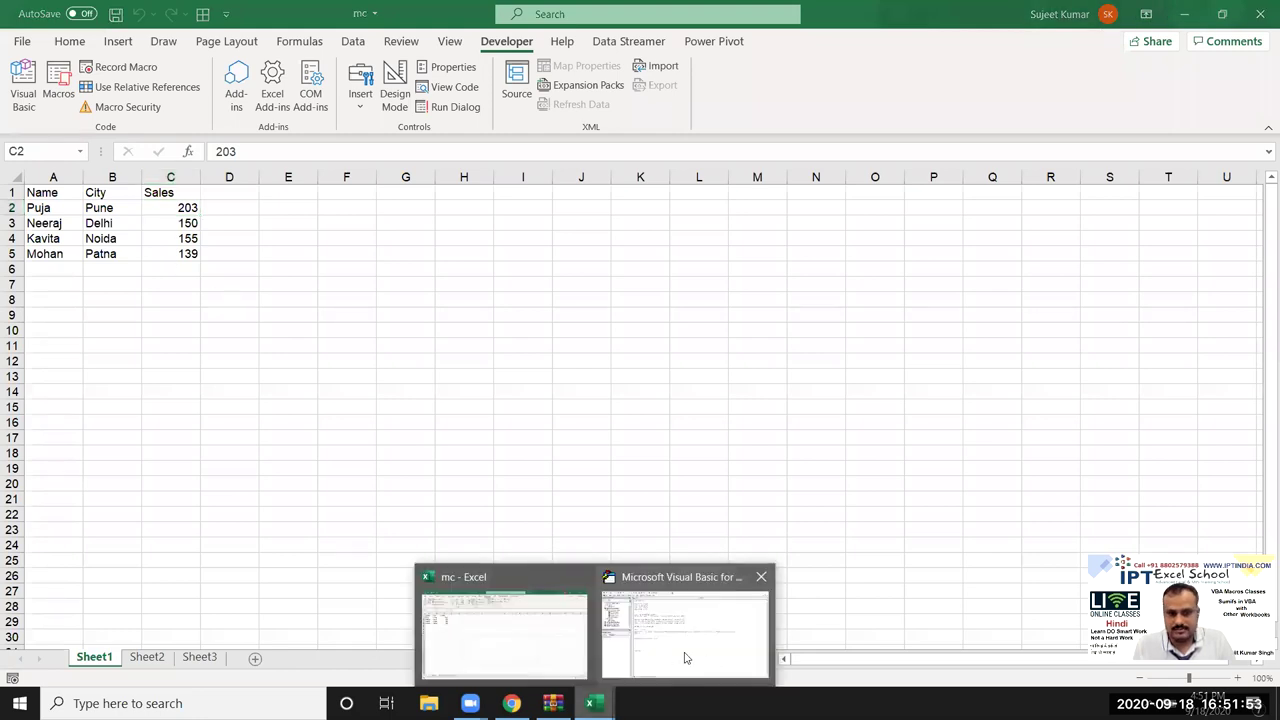
left_click(686, 657)
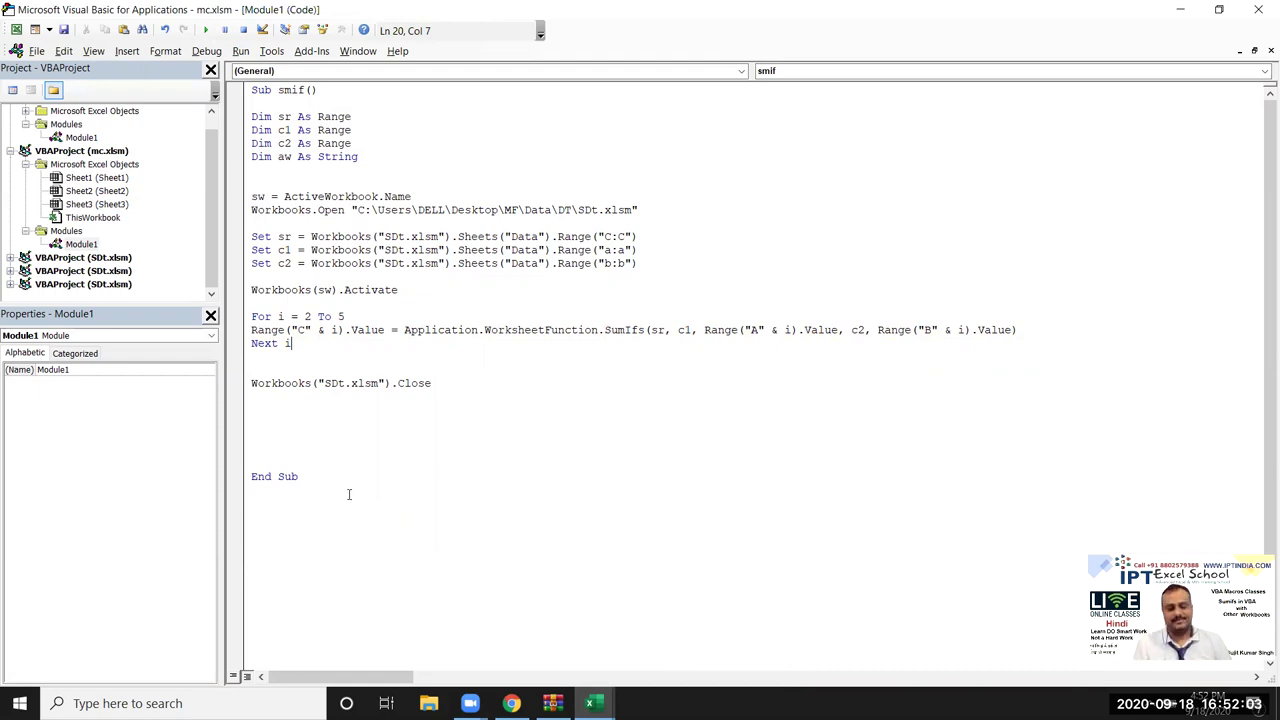
Minimise all open windows with Win+D to reveal the Windows desktop.
key("super+d")
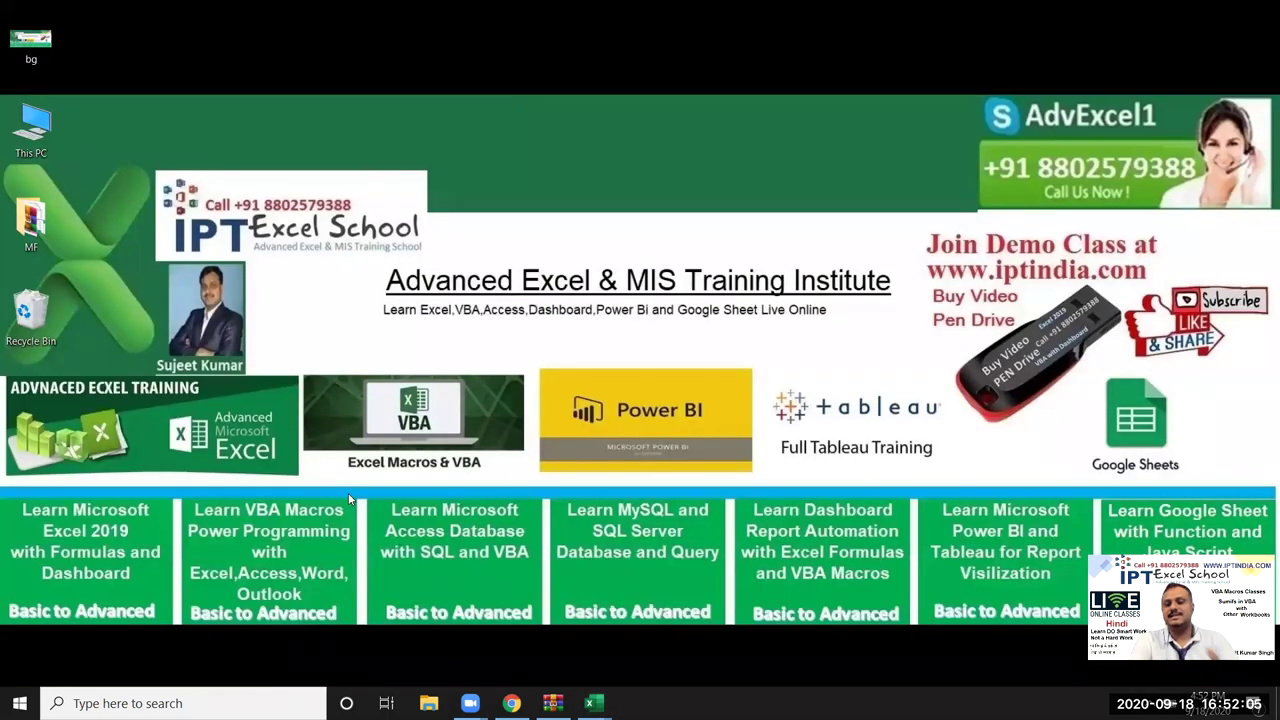